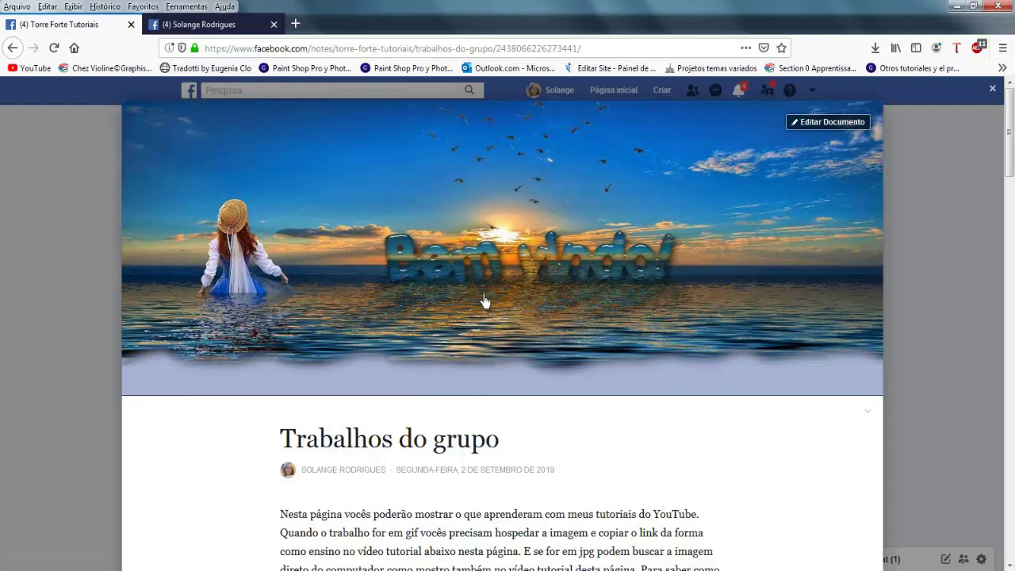
Step: View the profile's cover photo enlarged on Facebook as an example of finished work
click(198, 26)
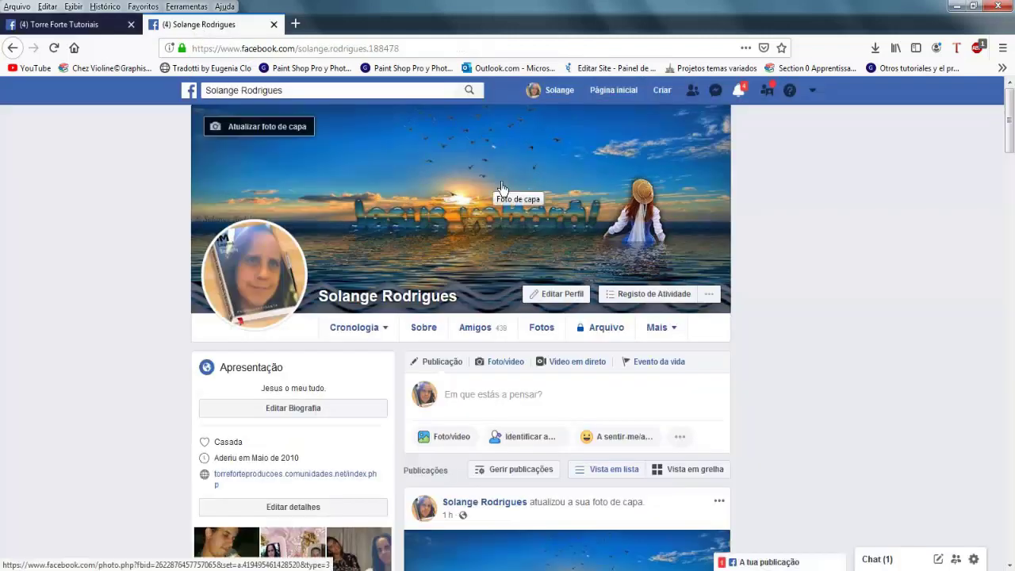
click(649, 251)
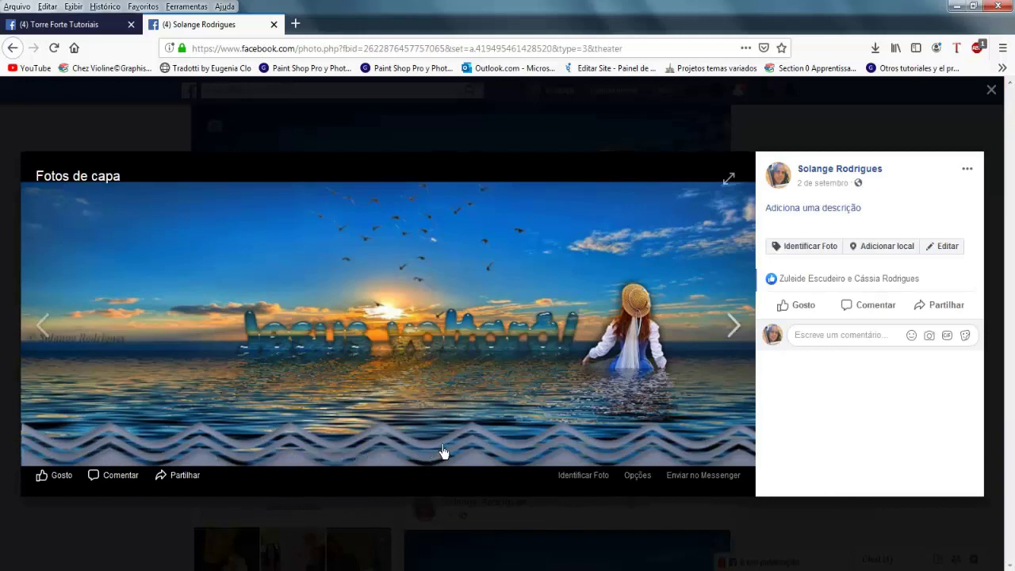
click(74, 30)
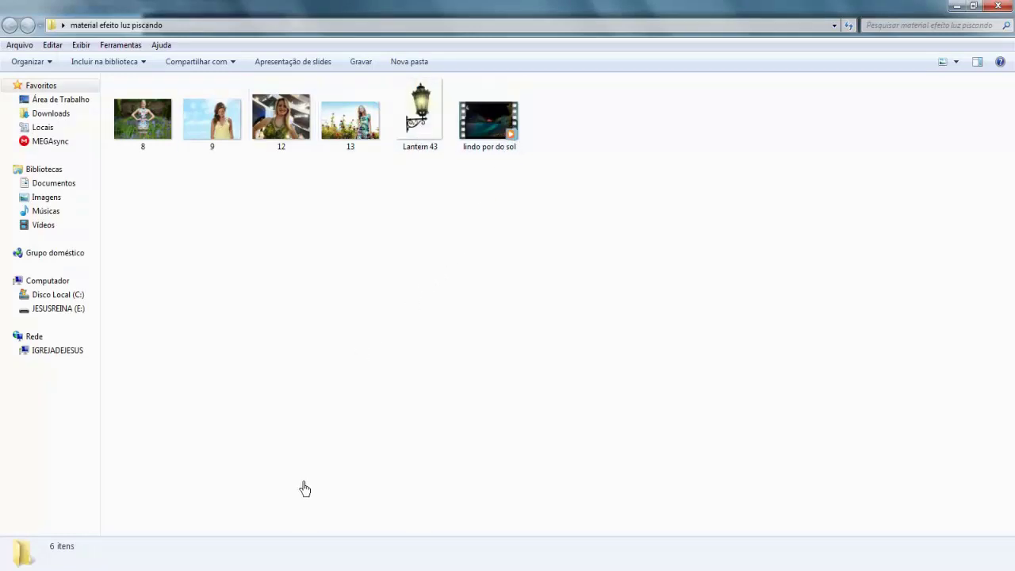
Step: Switch to ProShow Producer and close the open luzes piscando slideshow
key(alt+Tab)
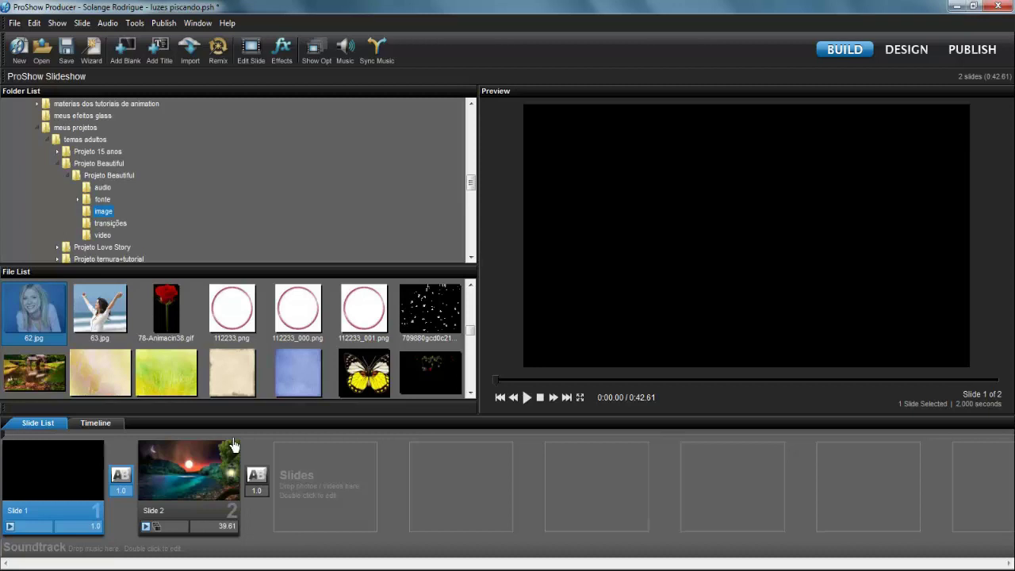
click(14, 23)
click(80, 249)
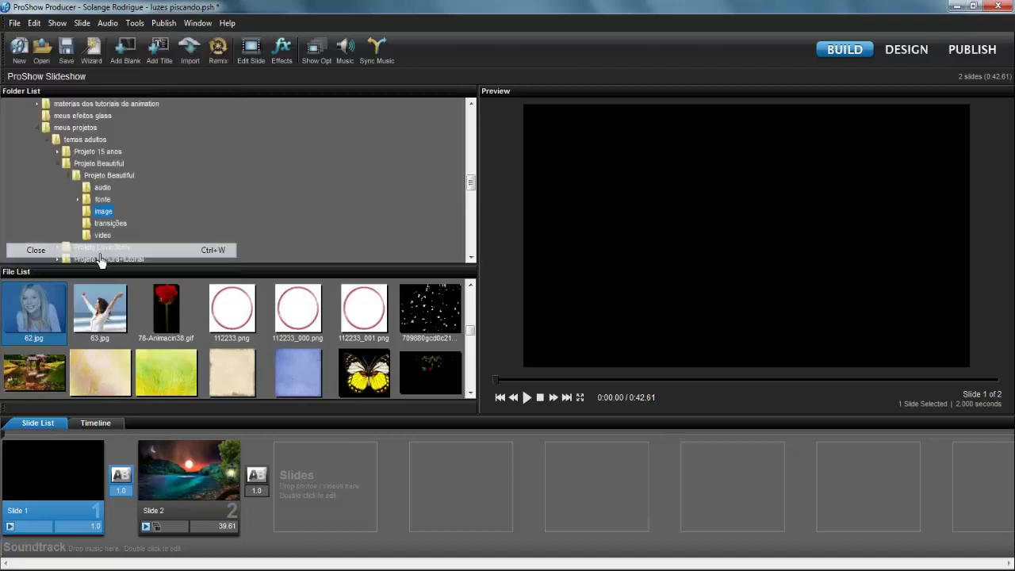
click(542, 350)
Step: Insert a blank slide and set both its slide time and transition time to 1.0 second
right_click(65, 498)
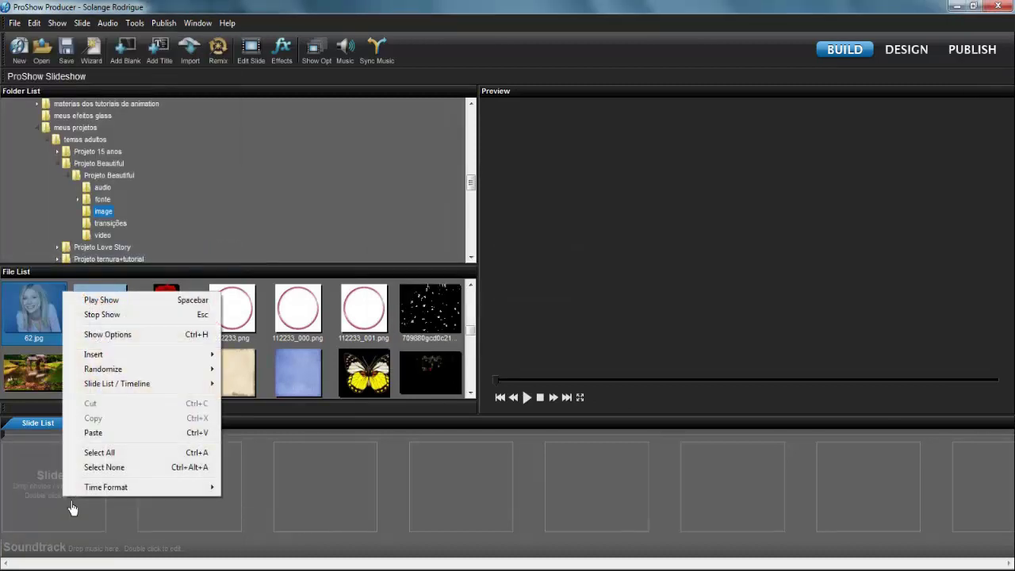
mouse_move(103, 356)
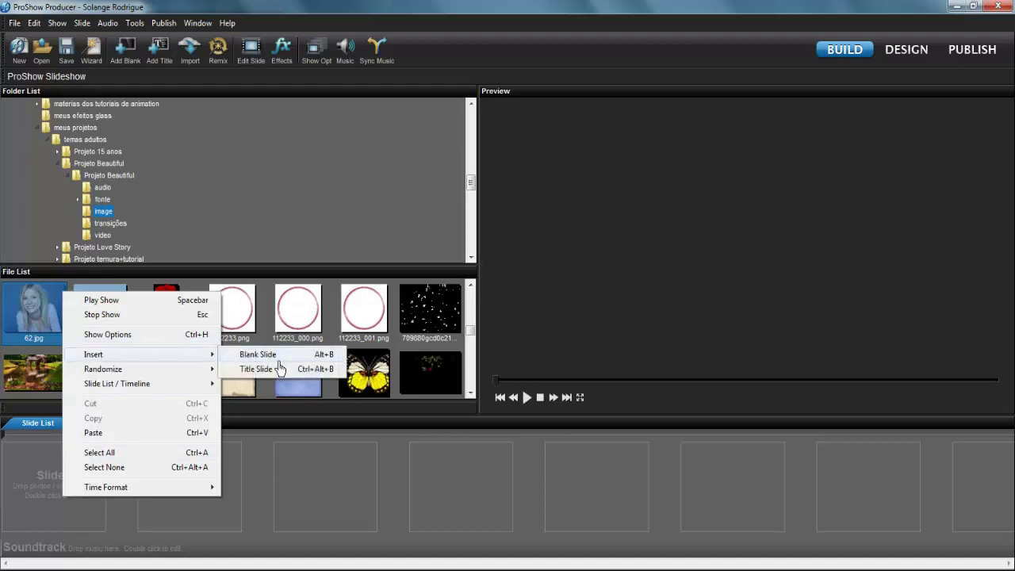
click(277, 357)
click(103, 527)
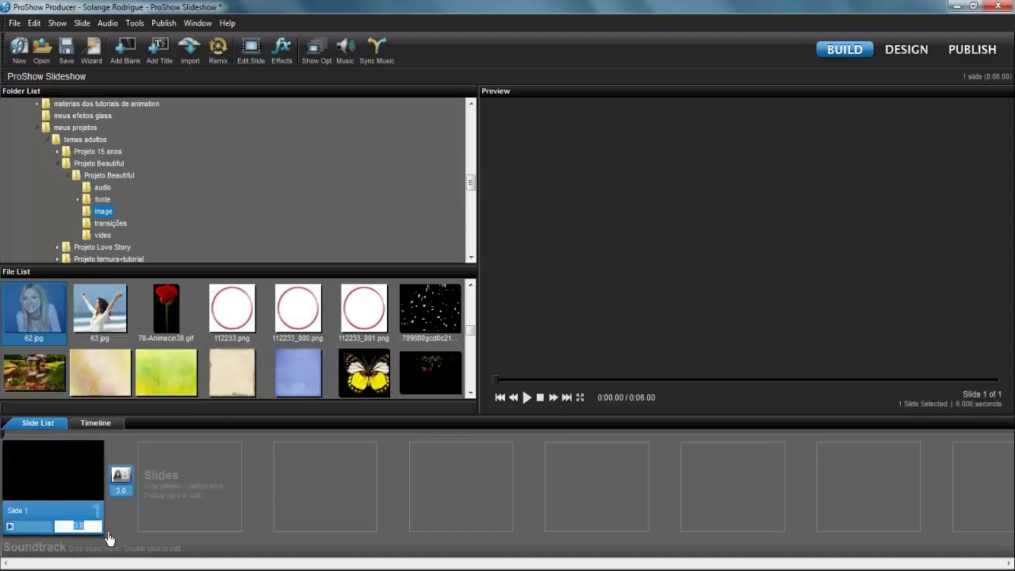
key(Return)
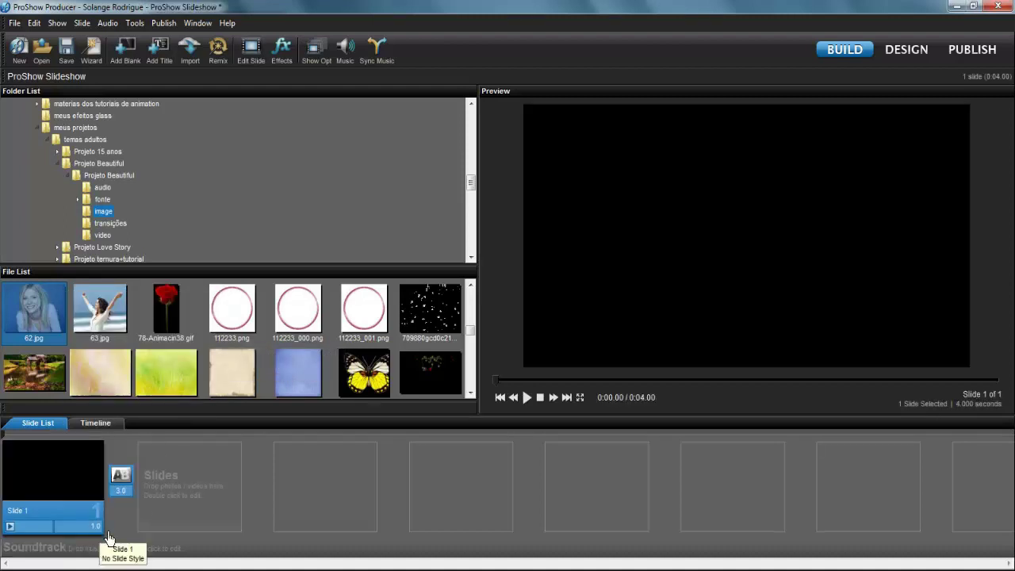
click(131, 491)
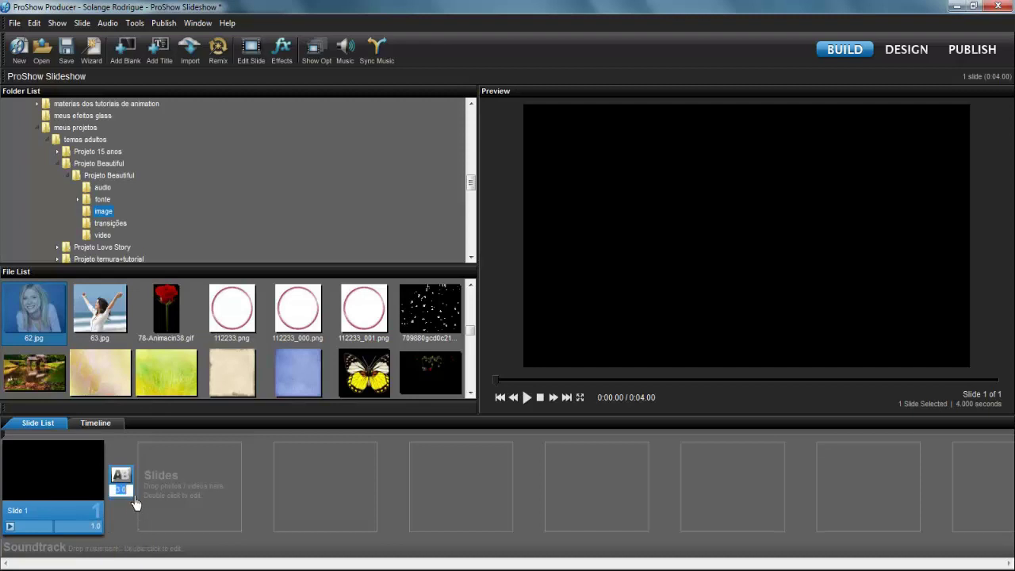
key(Return)
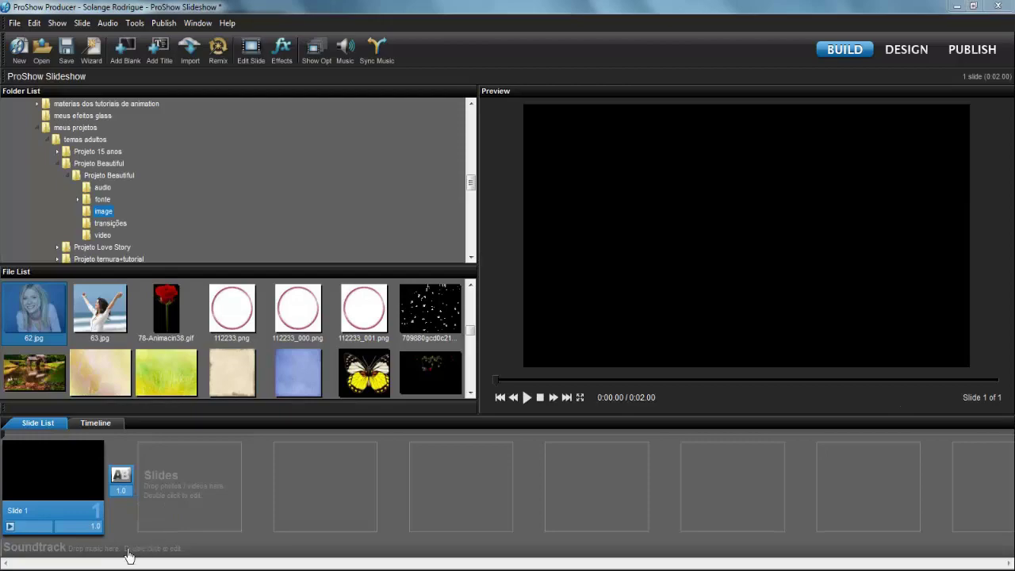
Step: Add the lindo por do sol video from the material efeito luz piscando folder as the second slide
click(91, 568)
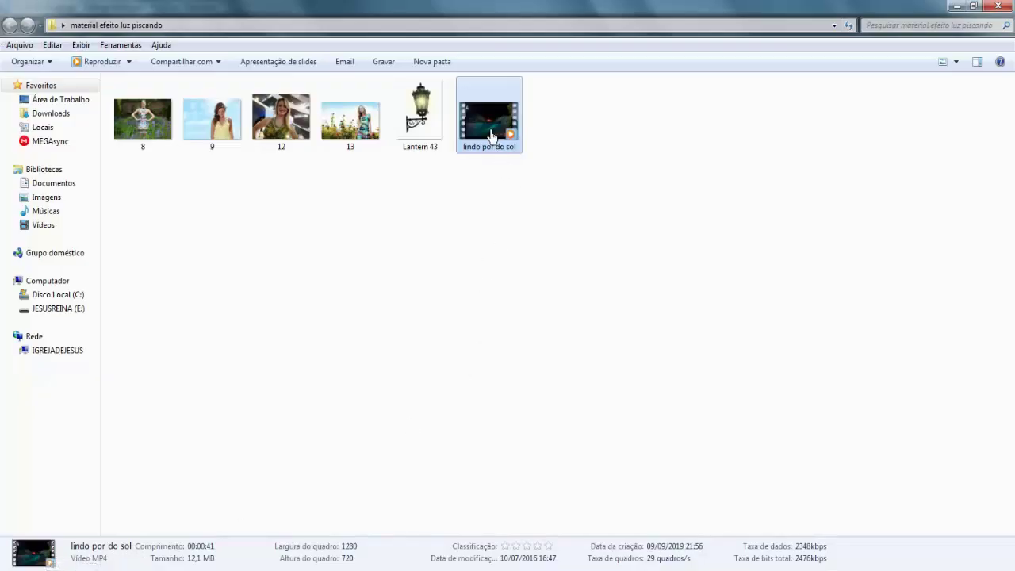
drag(490, 135, 286, 516)
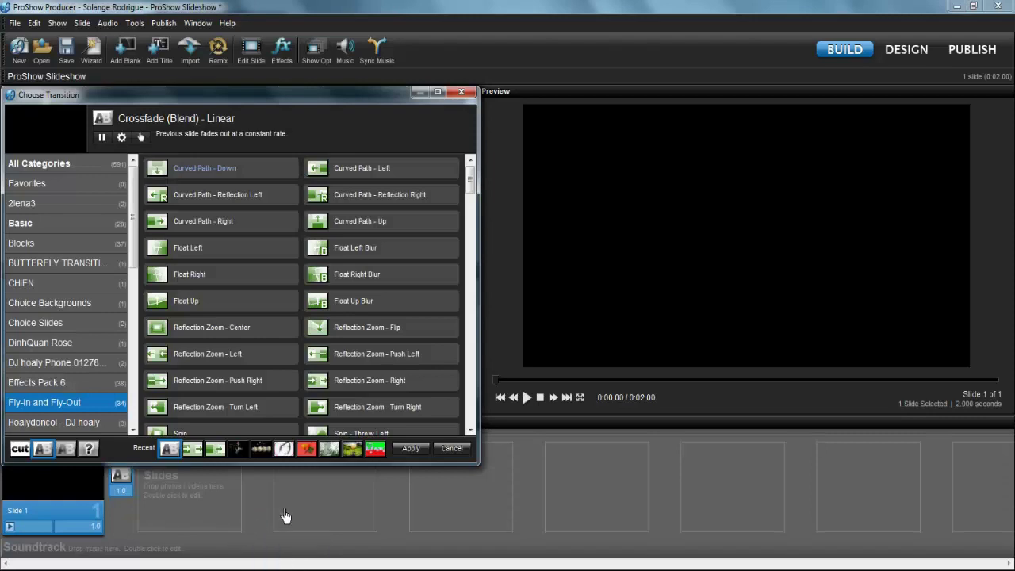
click(461, 92)
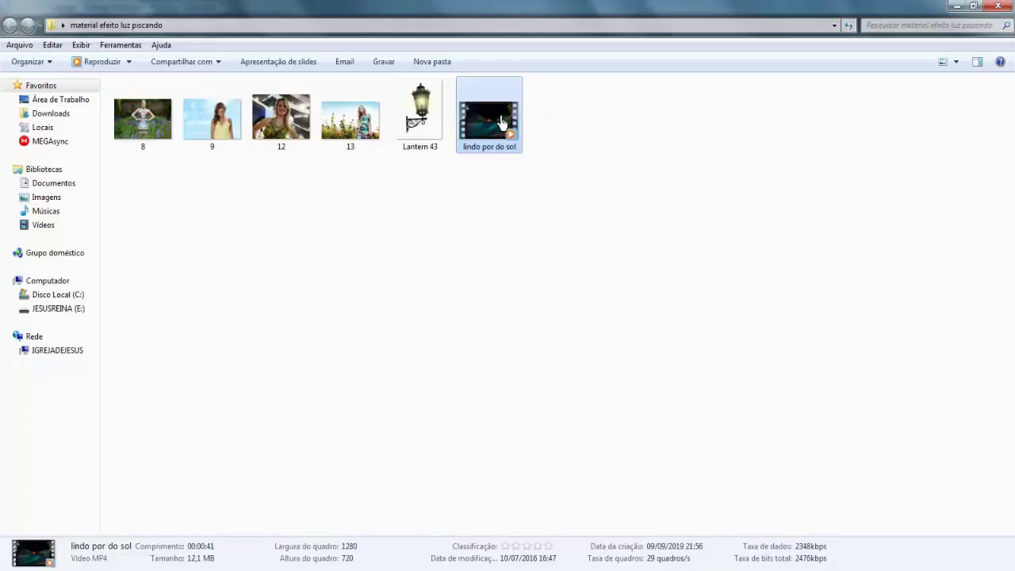
drag(500, 152, 218, 525)
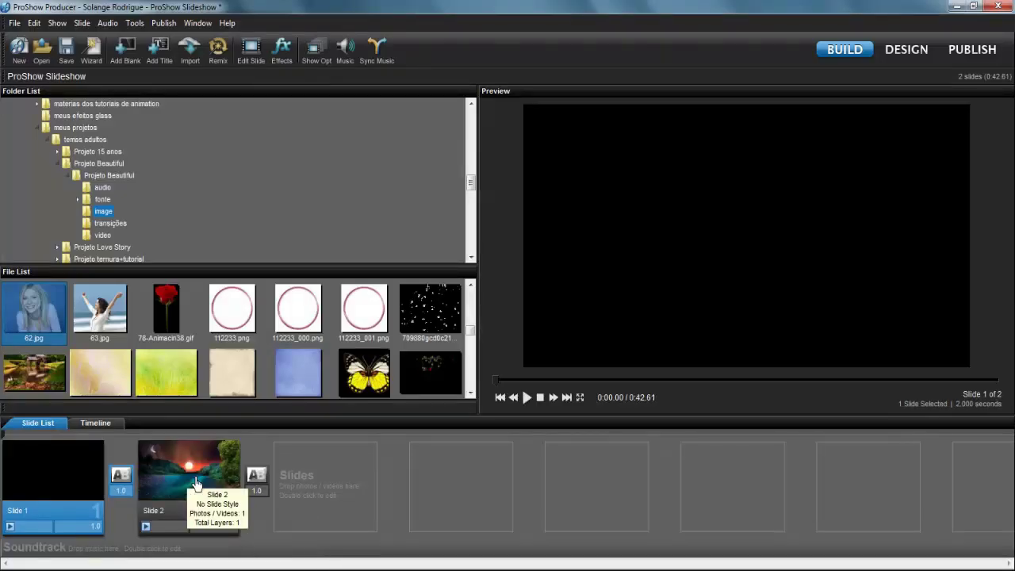
Step: Trim the lindo por do sol video on slide 2 so that it starts at 2.765 seconds
click(197, 484)
double_click(197, 484)
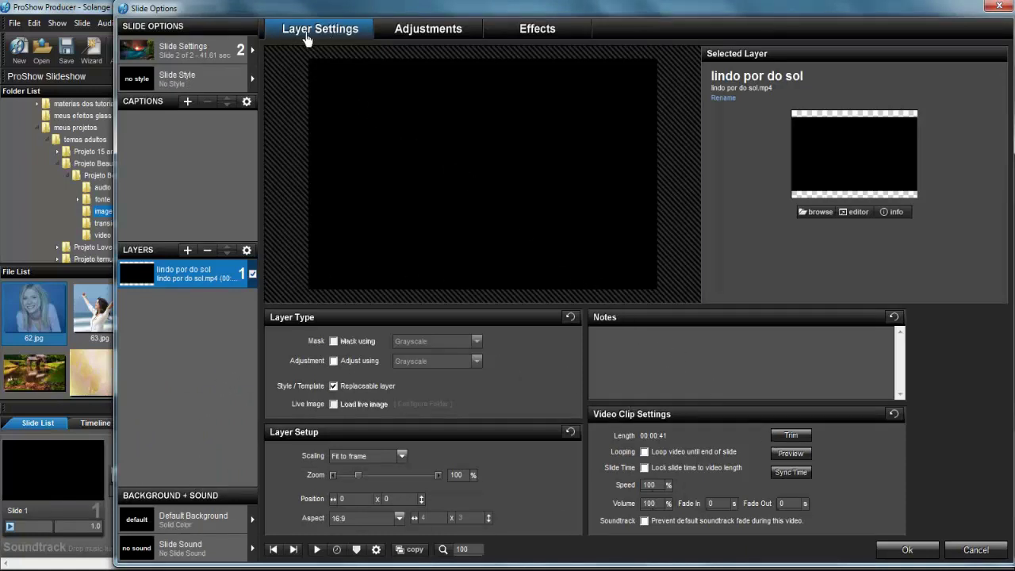
click(791, 435)
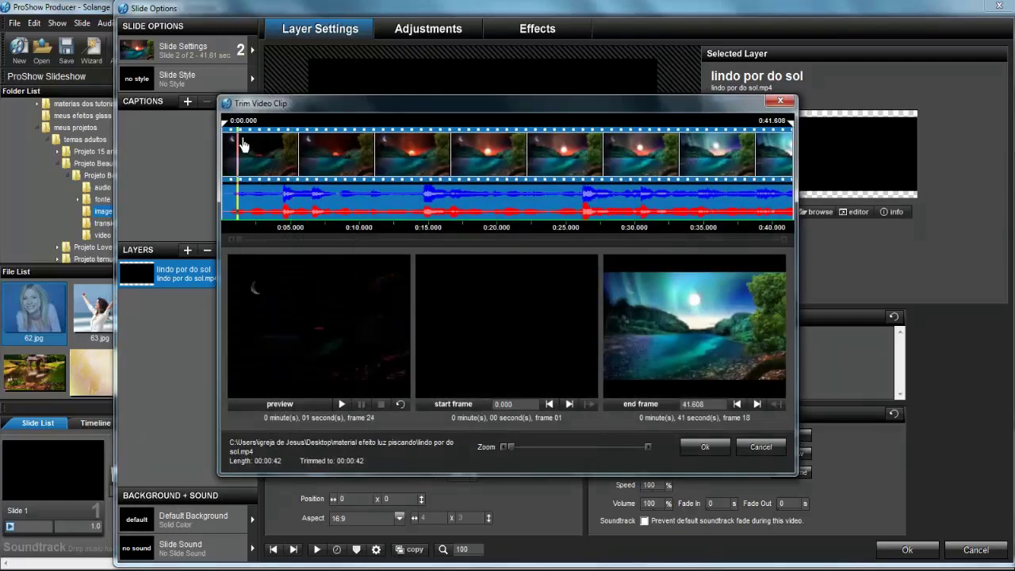
drag(233, 133, 273, 144)
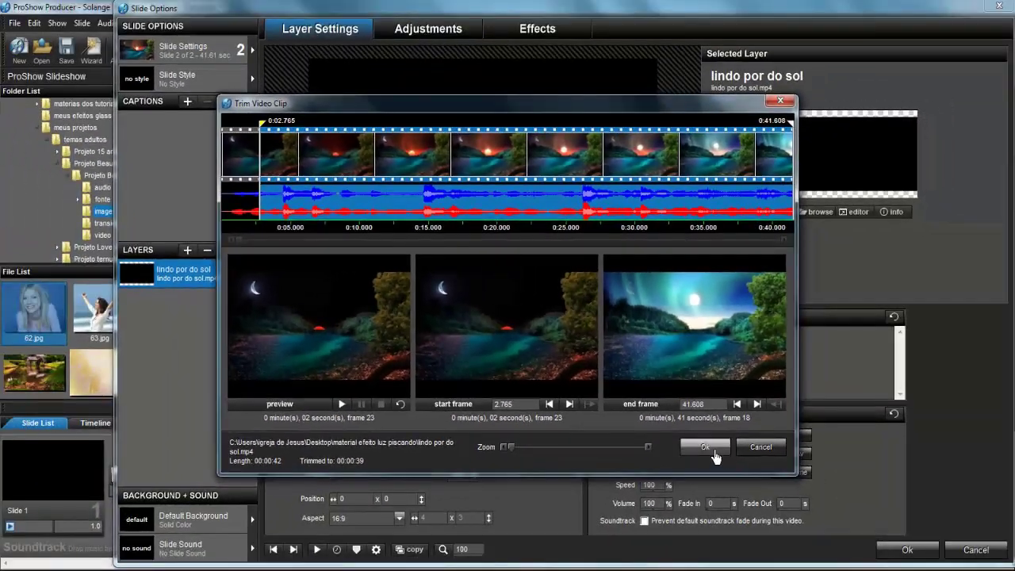
click(705, 447)
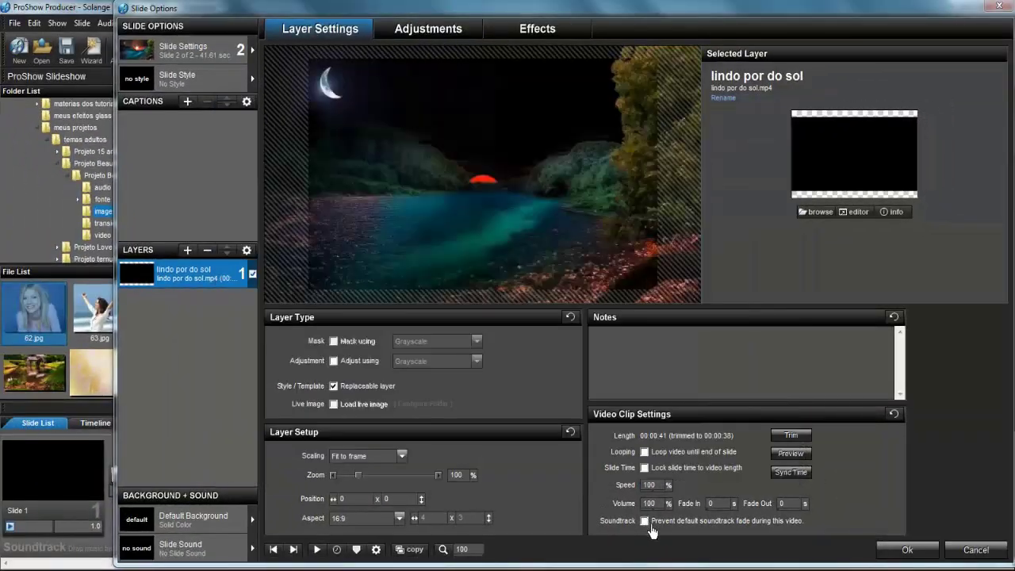
Step: Set the video layer's volume to 0%, prevent the default soundtrack fade, and make the layer non-replaceable
drag(655, 504, 590, 525)
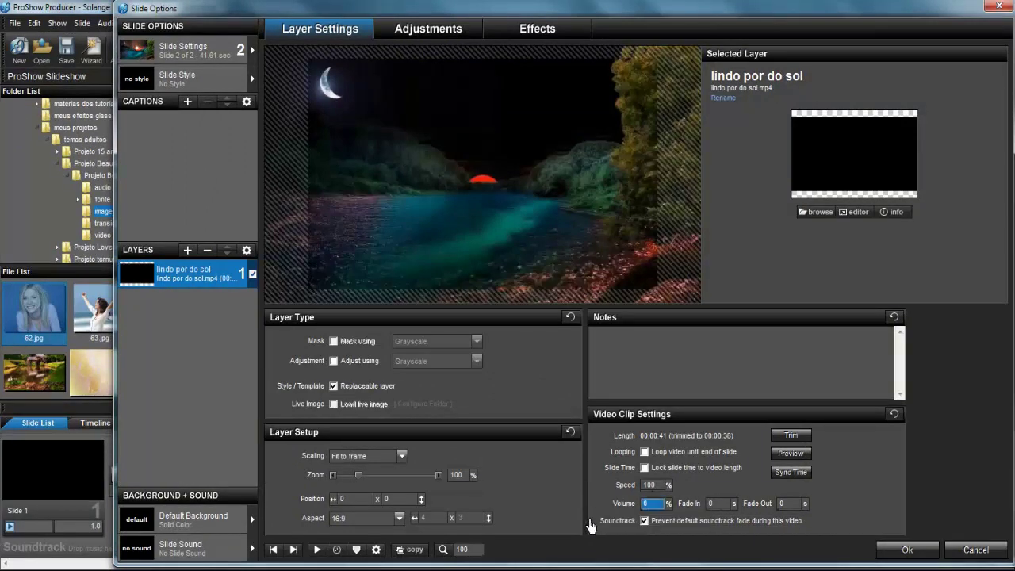
click(337, 387)
Step: Add the Lantern 43 image to the slide as a layer above the lindo por do sol video
click(127, 566)
drag(420, 111, 217, 300)
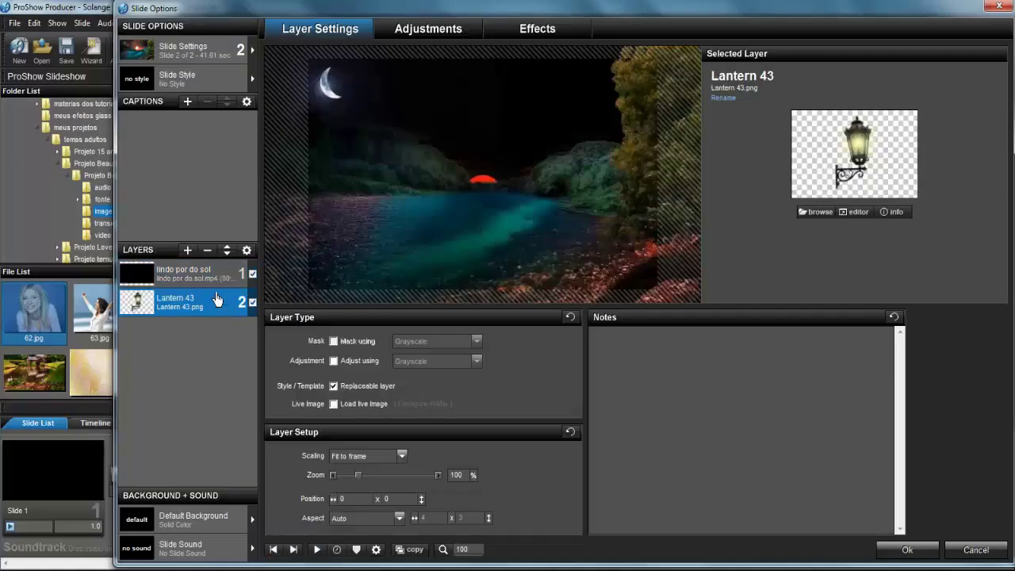
click(227, 246)
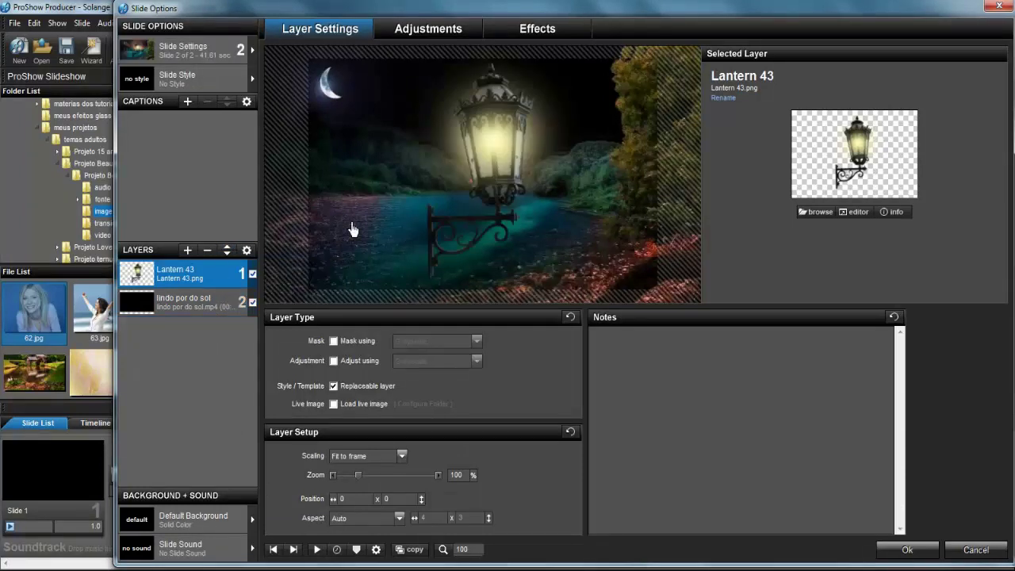
Step: Make the Lantern 43 layer non-replaceable and set its zoom to 70%
click(334, 386)
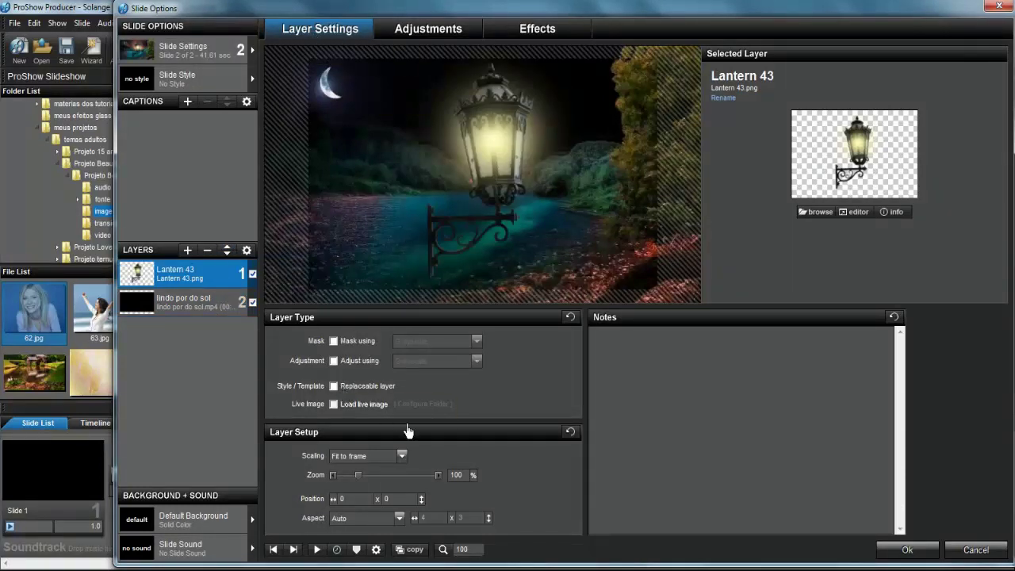
double_click(458, 478)
text(70)
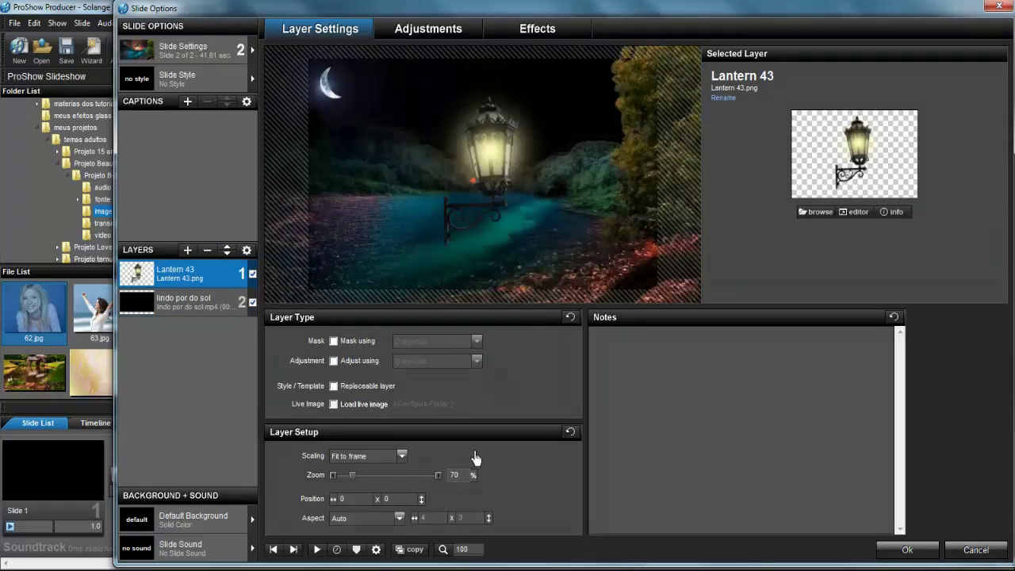
key(Return)
Step: Flip the lantern horizontally and move it beside the trees, to a position of about 41 x 7
click(421, 42)
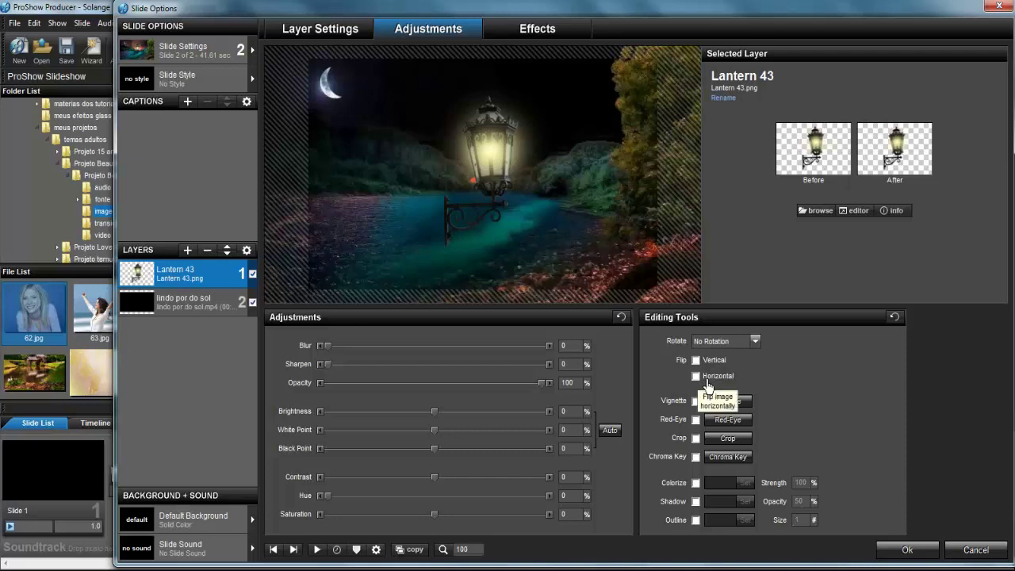
click(707, 380)
drag(555, 228, 671, 239)
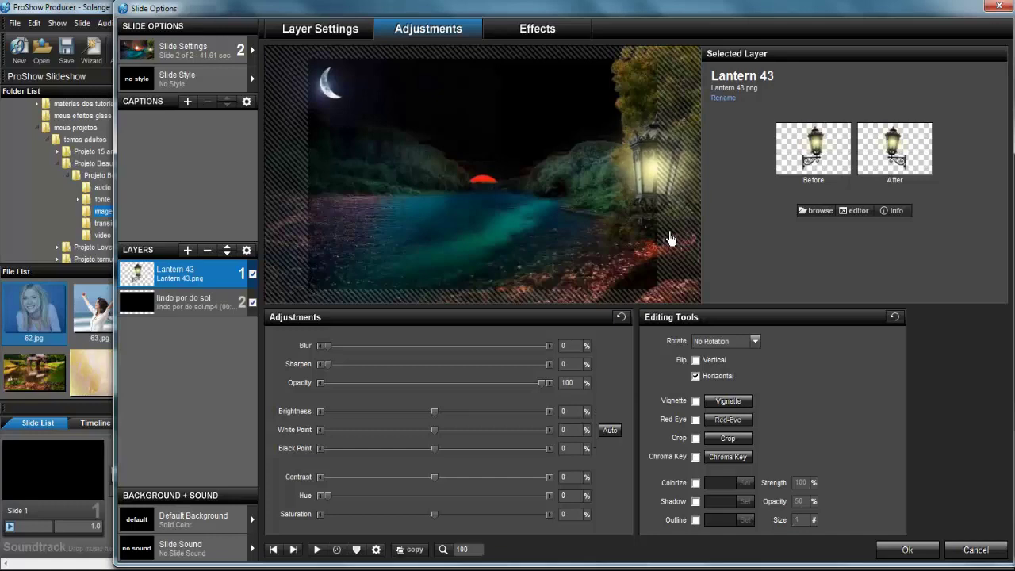
Step: Set the lantern's pan in the first keyframe to 44 x 11
click(547, 32)
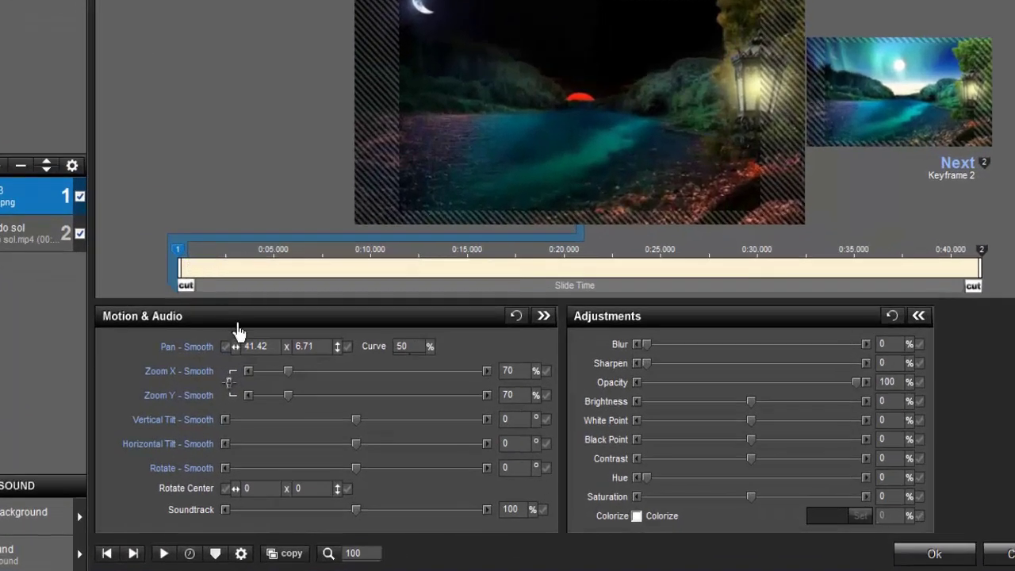
click(281, 349)
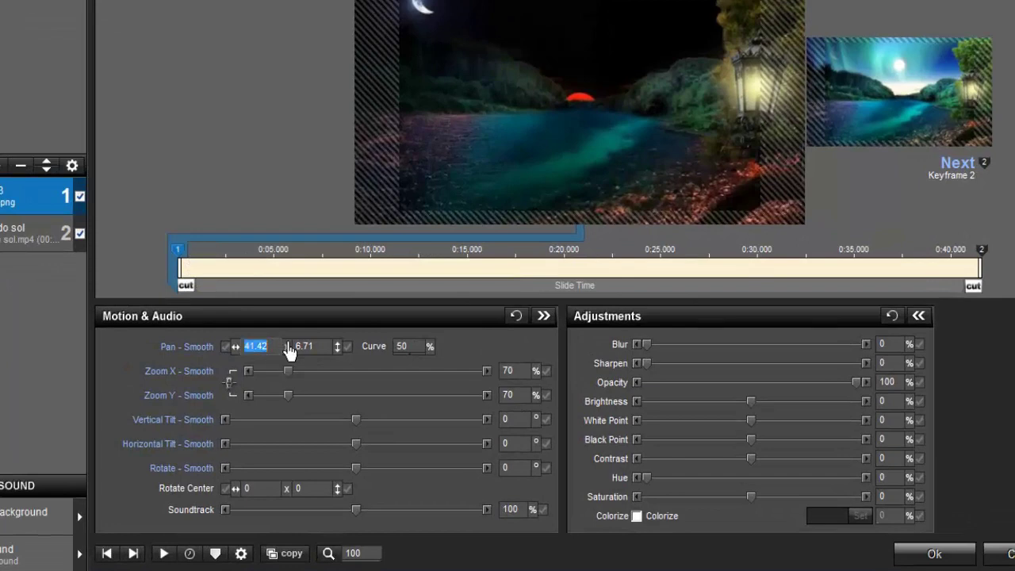
text(44)
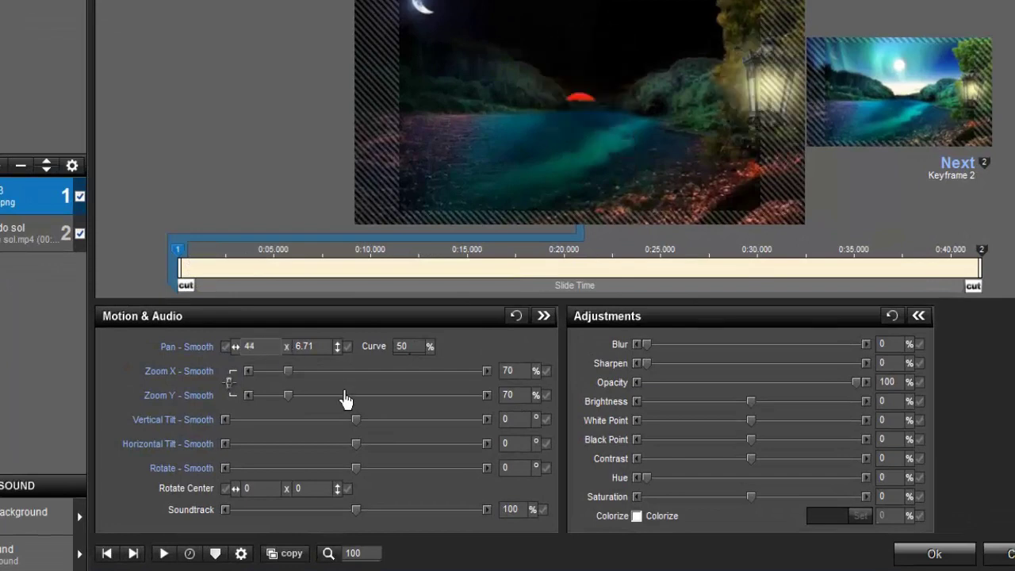
key(Tab)
text(11)
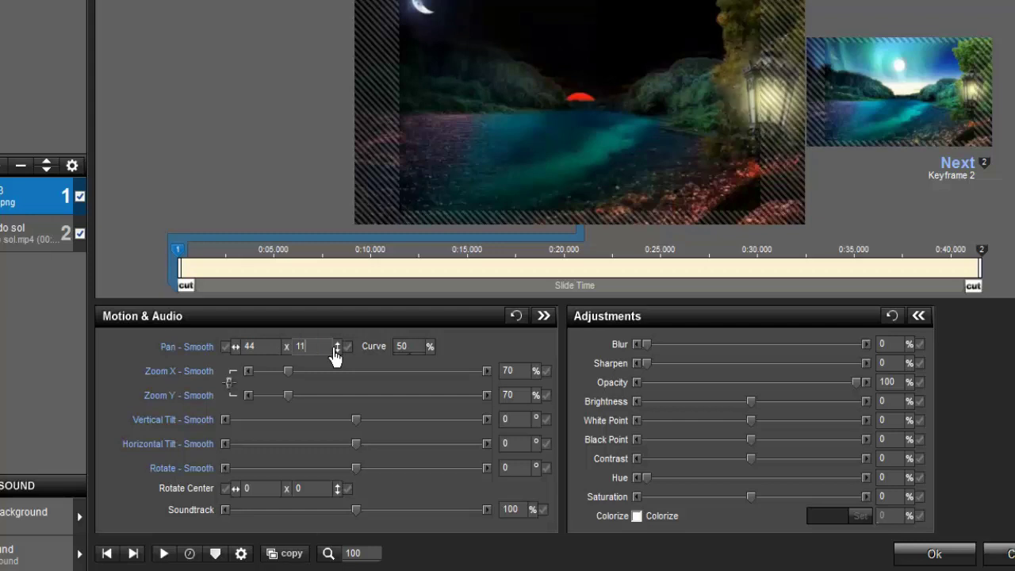
Step: Set the lantern's White Point to -1% and add a modifier to that value
click(904, 432)
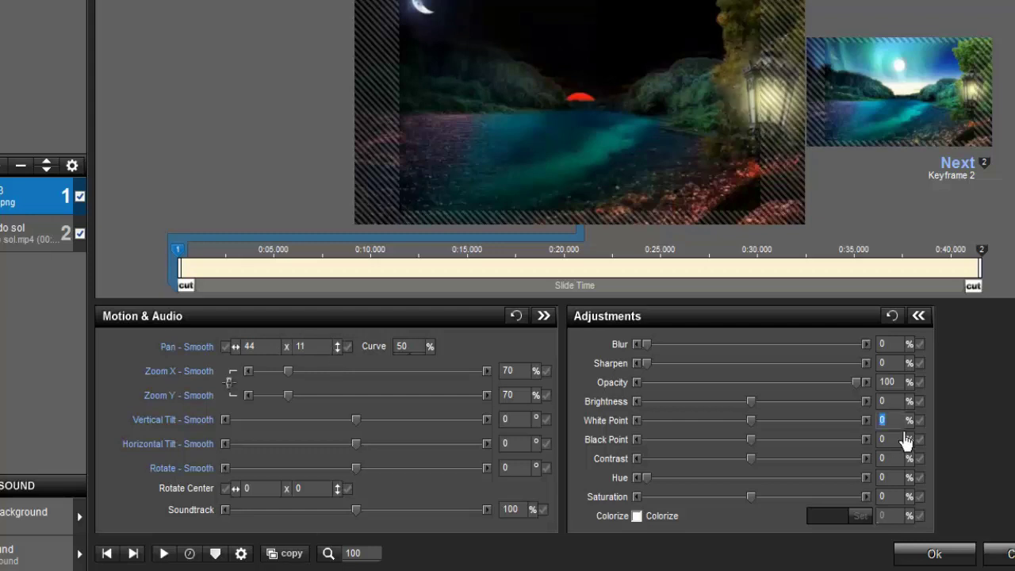
text(-1)
right_click(895, 423)
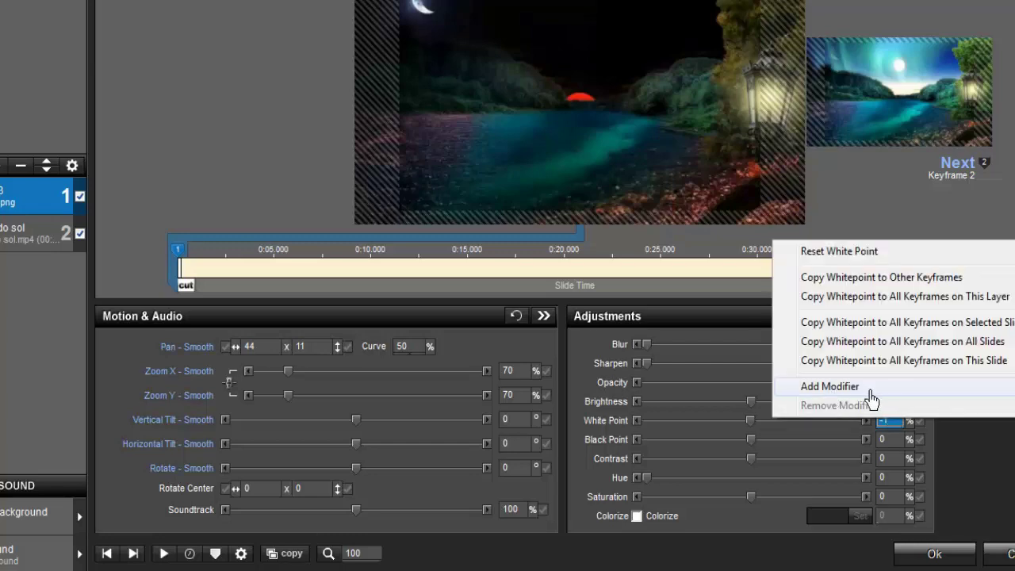
click(830, 387)
Step: Base the White Point modifier's amount on the Random function
click(57, 371)
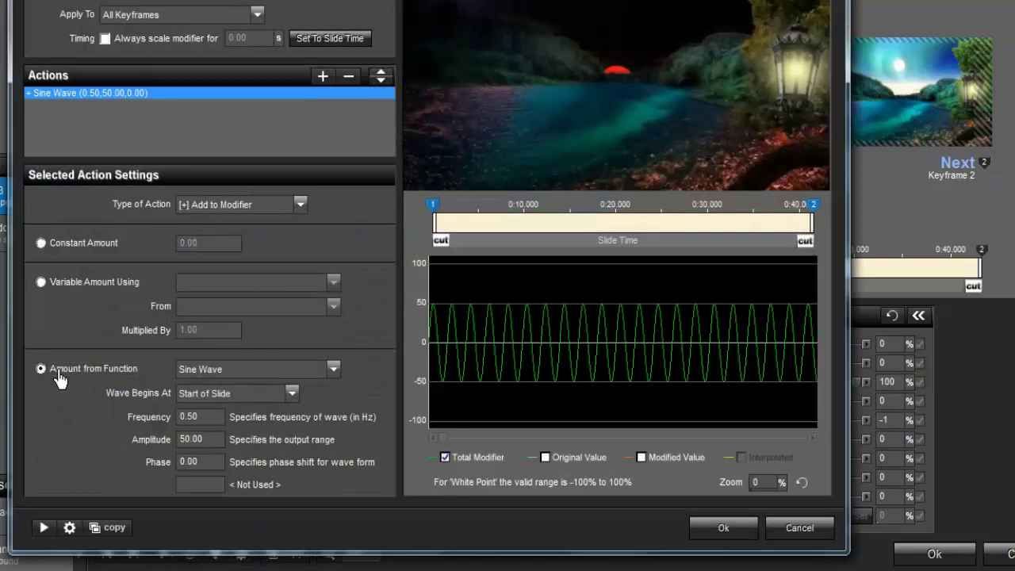
click(333, 371)
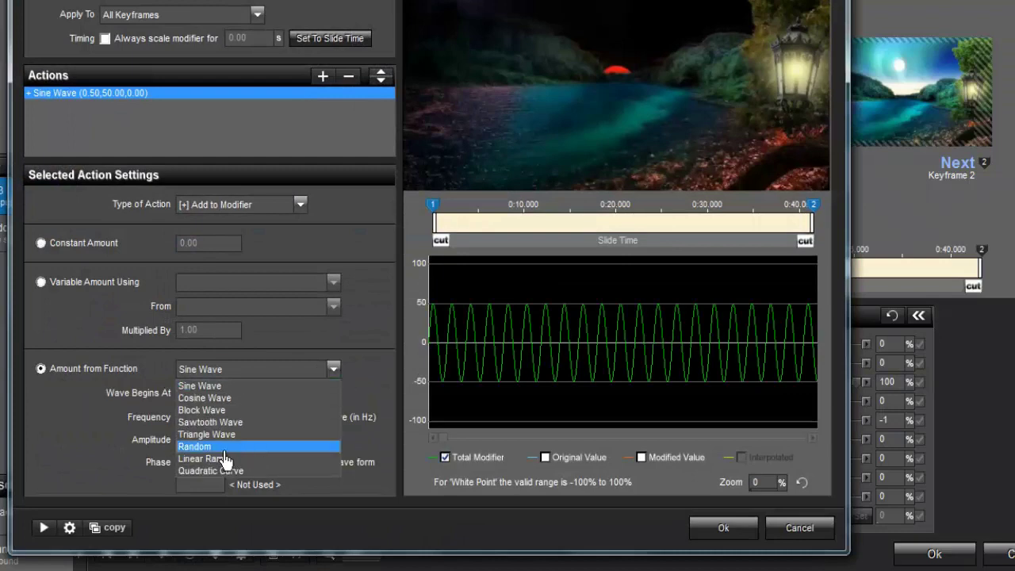
click(224, 449)
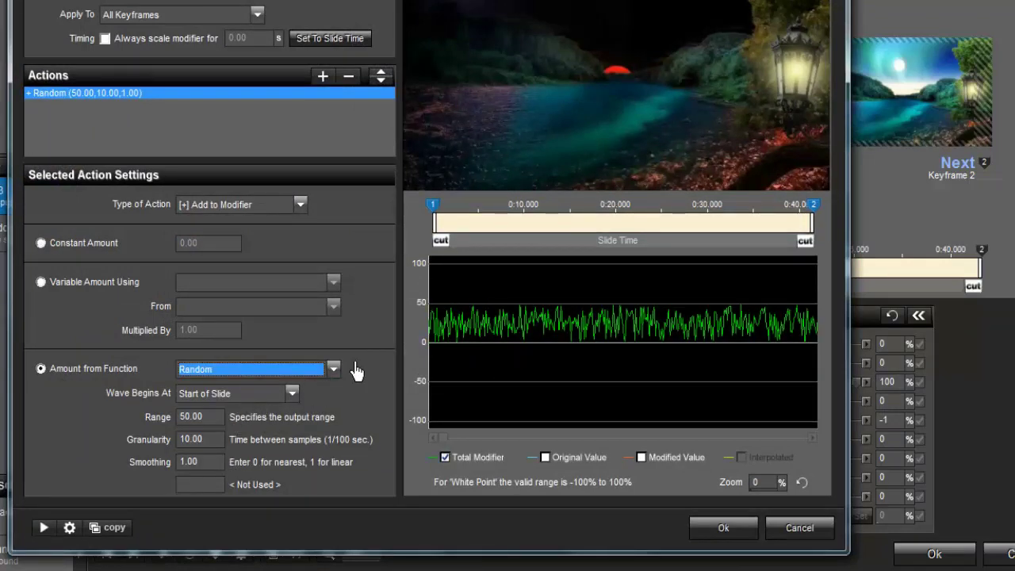
Step: Accept the lantern's White Point modifier and copy the first keyframe's settings to the next keyframe
click(705, 529)
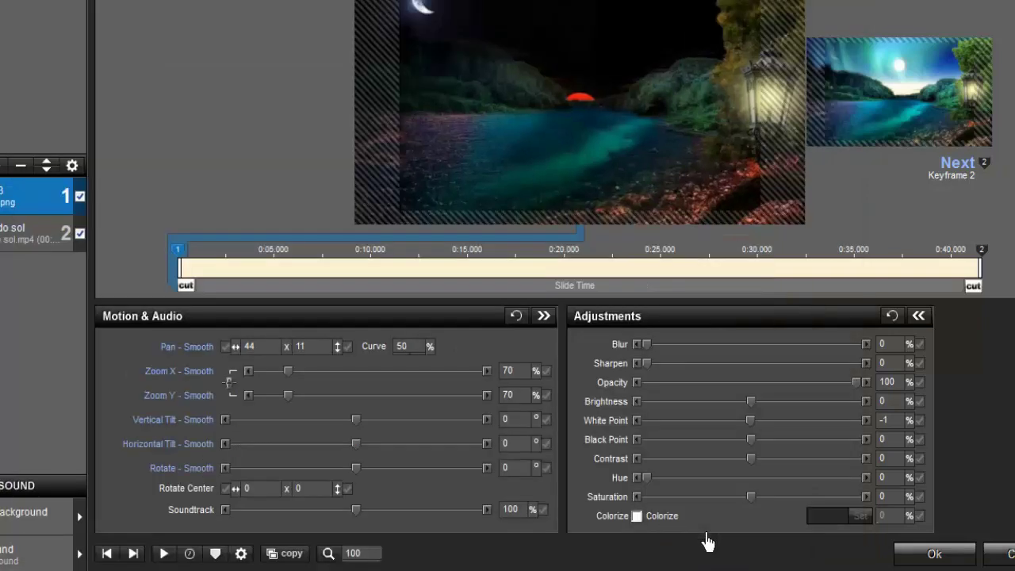
right_click(191, 263)
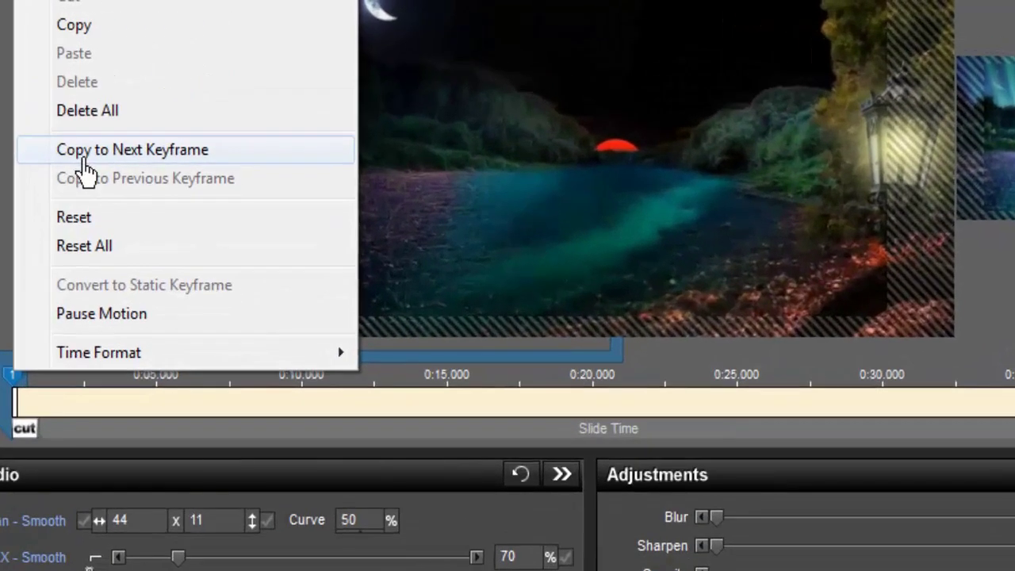
click(83, 158)
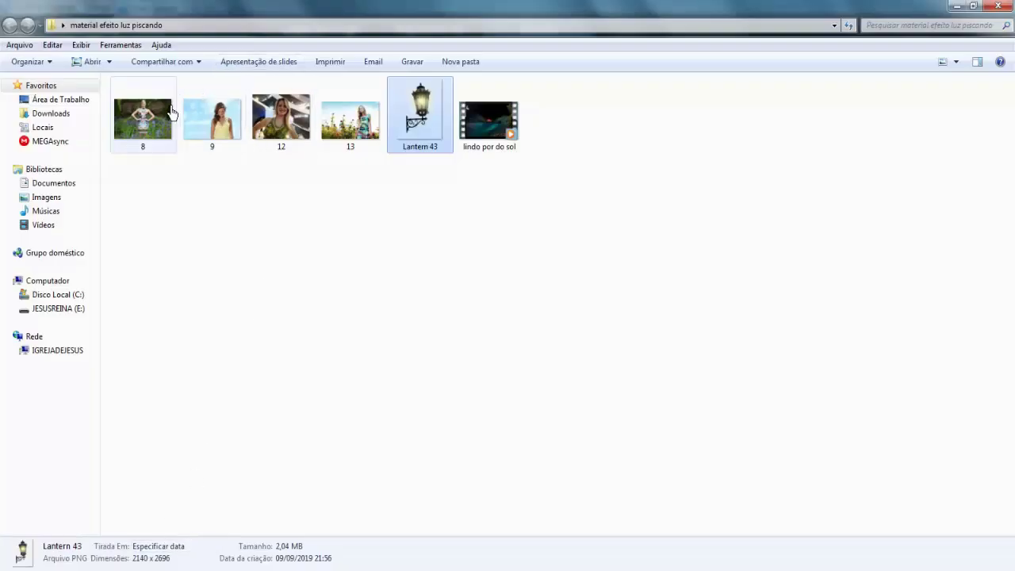
Step: Add the photo 8.jpg as a layer between the lantern and the sunset video, and set its zoom to 55%
drag(172, 112, 187, 367)
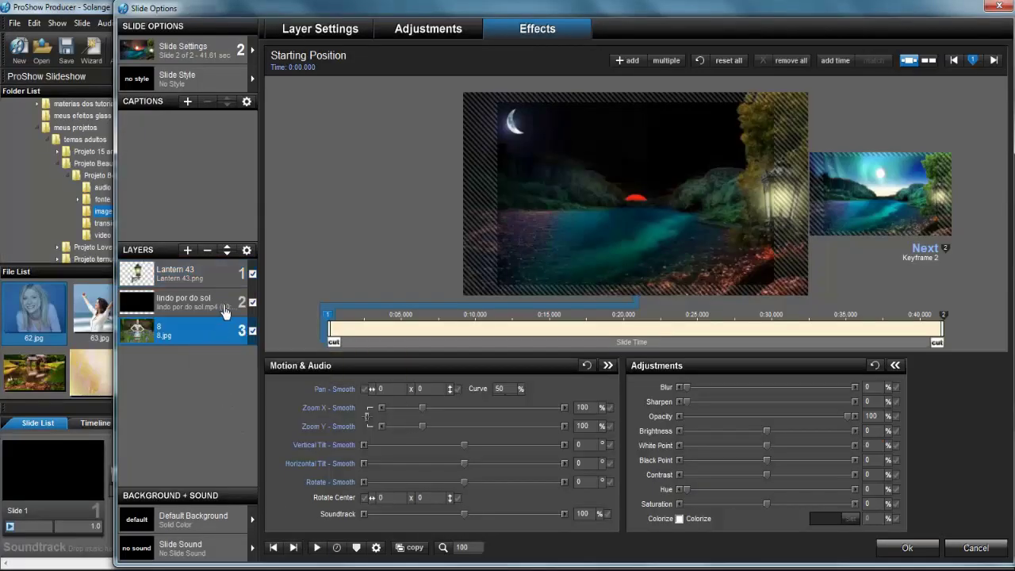
click(234, 252)
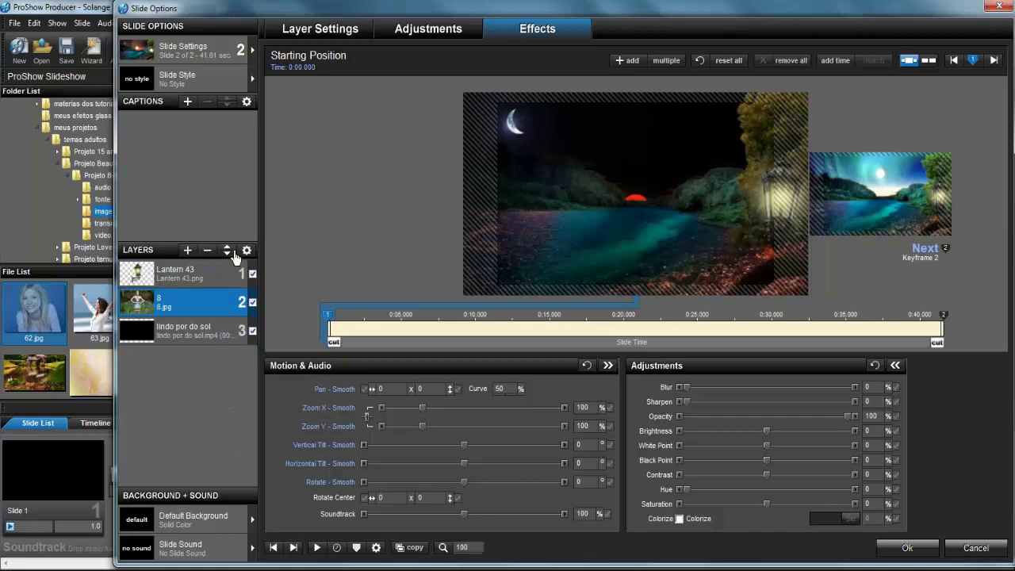
click(321, 30)
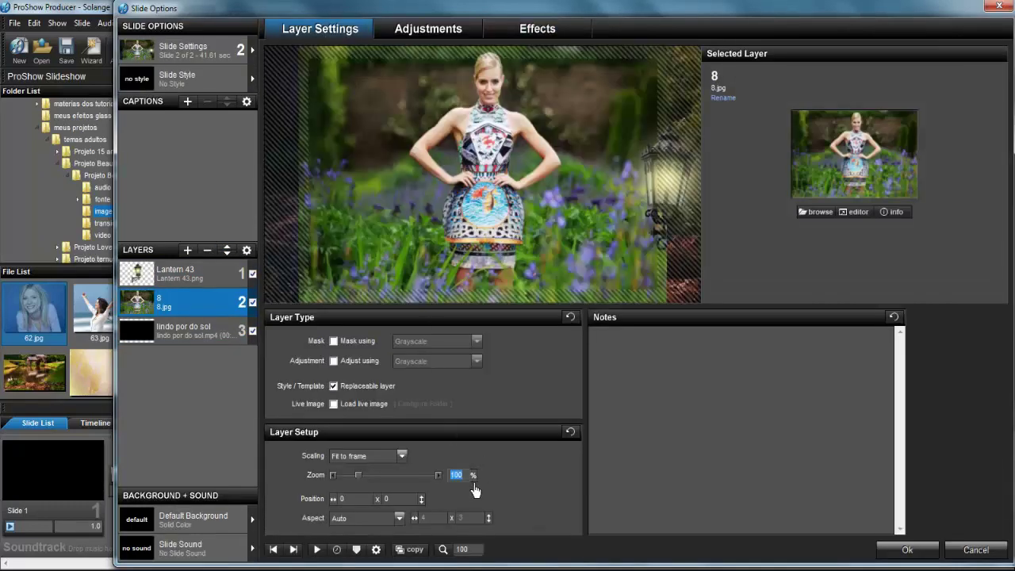
text(55)
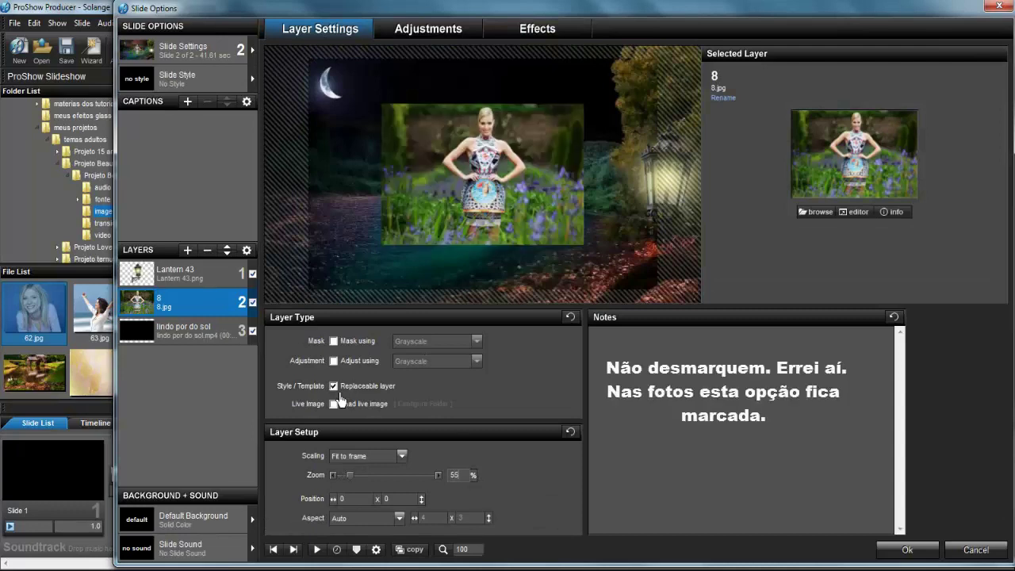
Step: Toggle the photo's replaceable layer option and give the photo a white outline of size 1
click(335, 387)
click(420, 31)
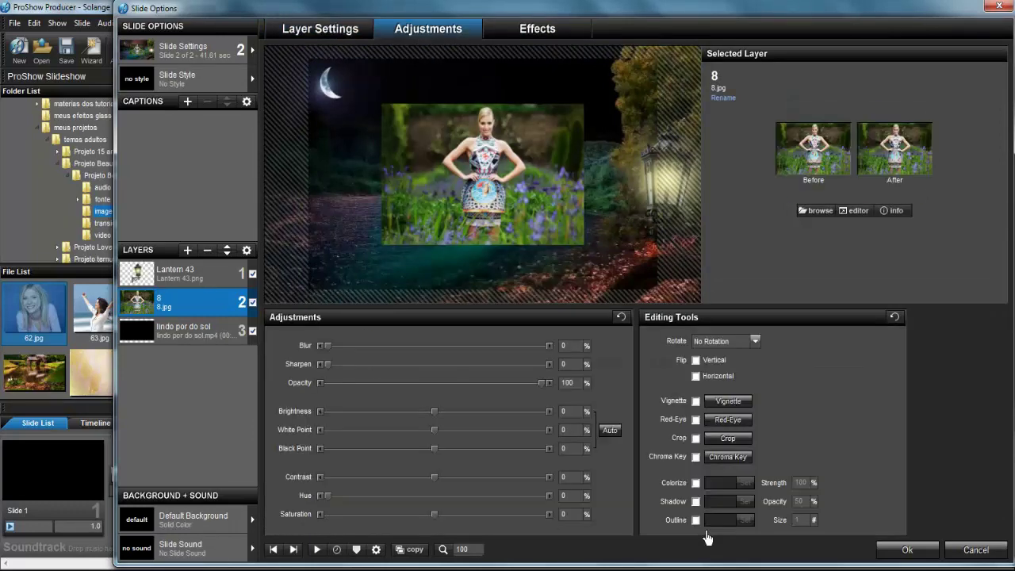
click(697, 520)
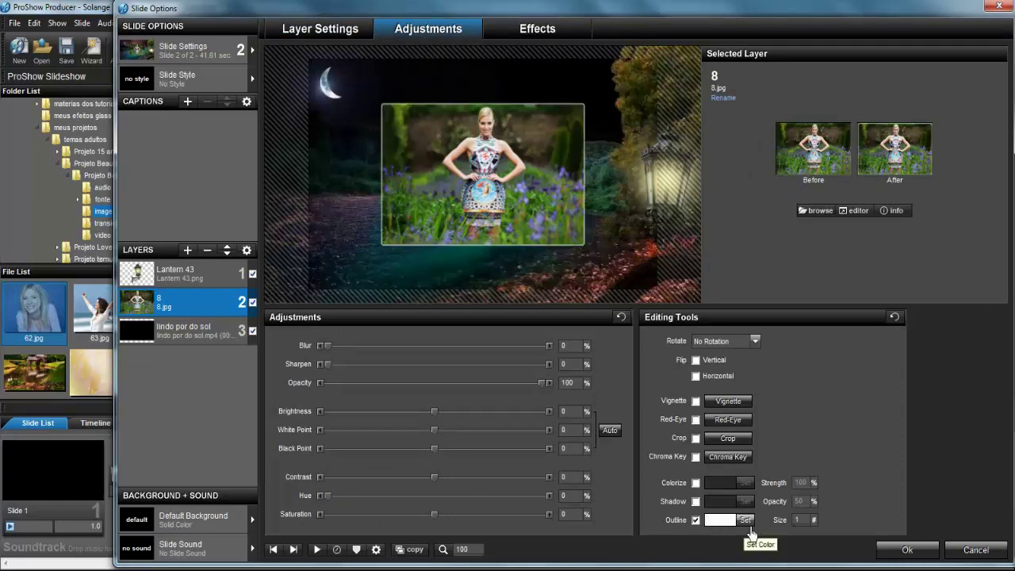
Step: Set the photo's pan in the first keyframe to 85 x 3.95, moving it out of the frame
click(550, 33)
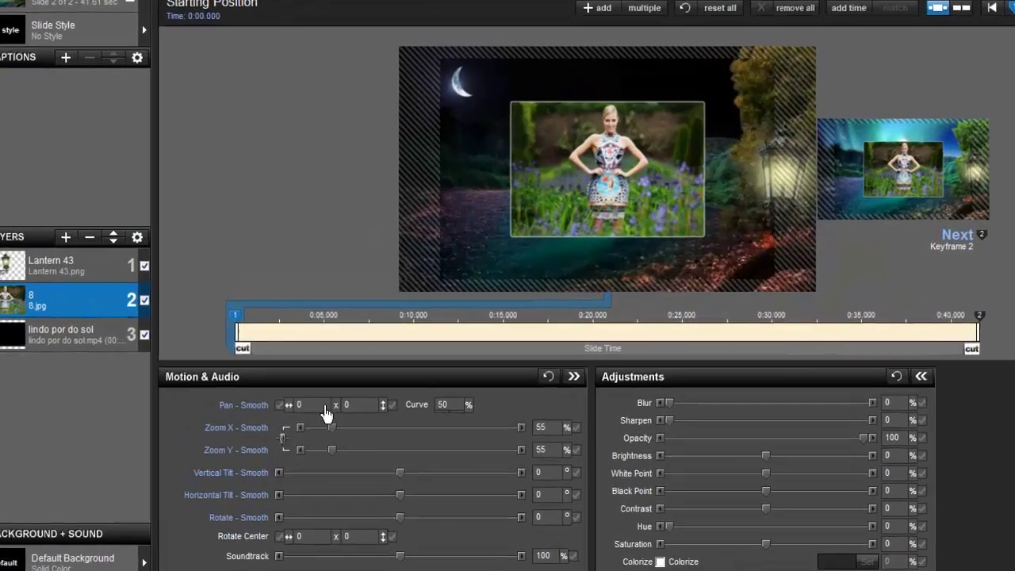
click(392, 389)
text(85)
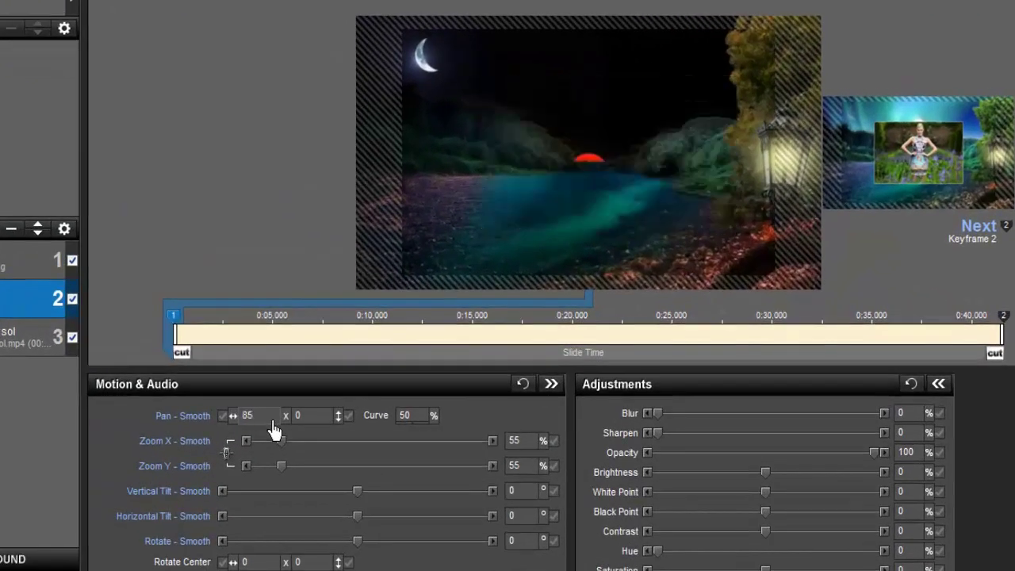
key(Tab)
Step: Set the photo's White Point to -1% in the first keyframe and add a modifier to that value
click(902, 492)
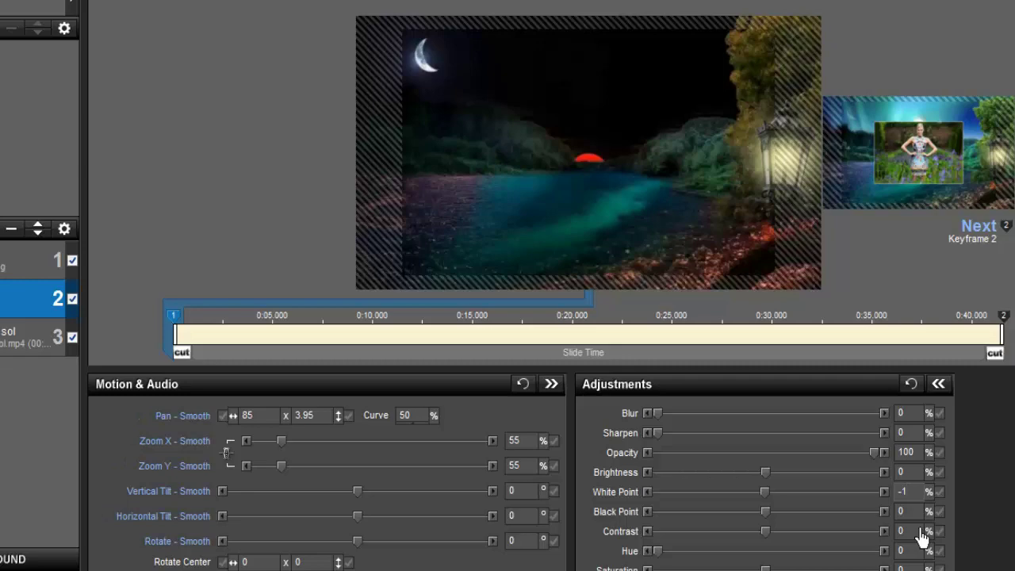
text(-1)
right_click(918, 498)
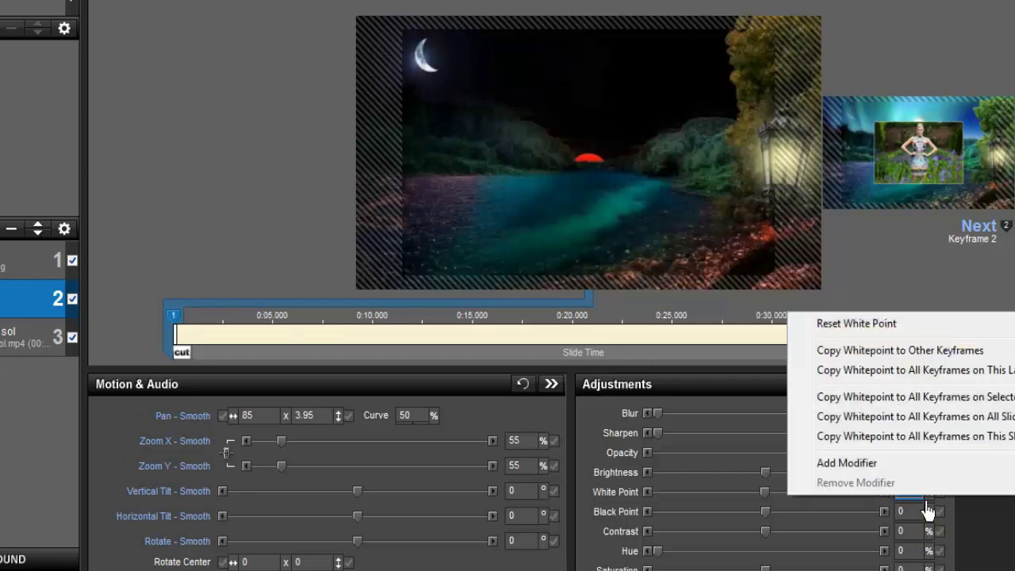
click(850, 464)
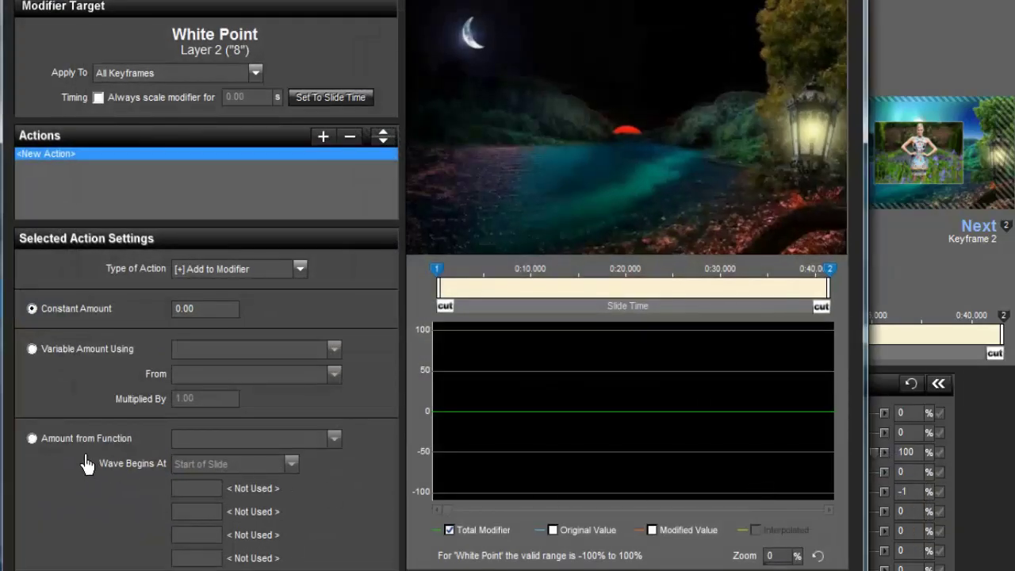
Step: Base the photo's White Point modifier on the Random function and copy the first keyframe to the next one
click(77, 441)
click(334, 438)
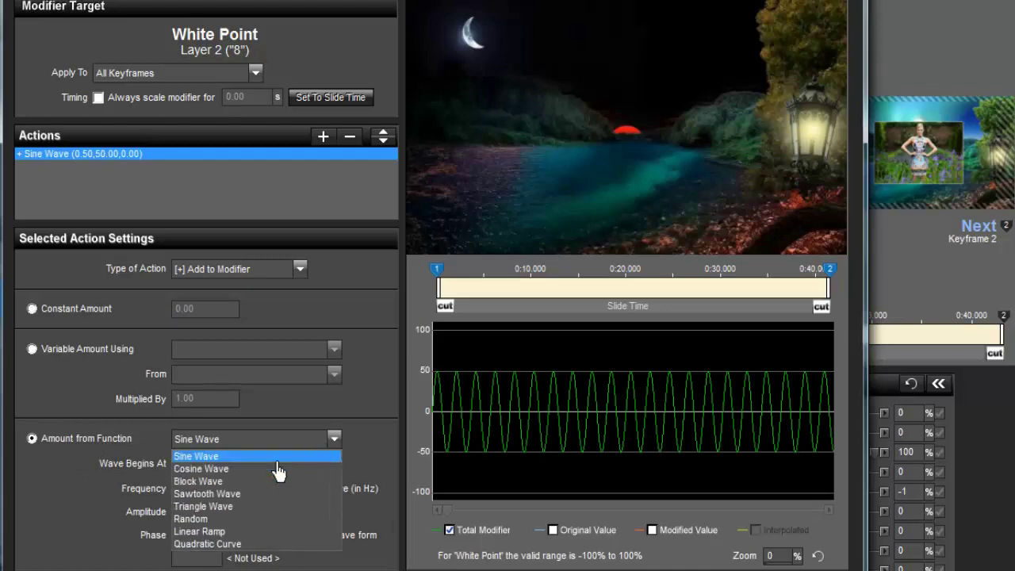
click(234, 520)
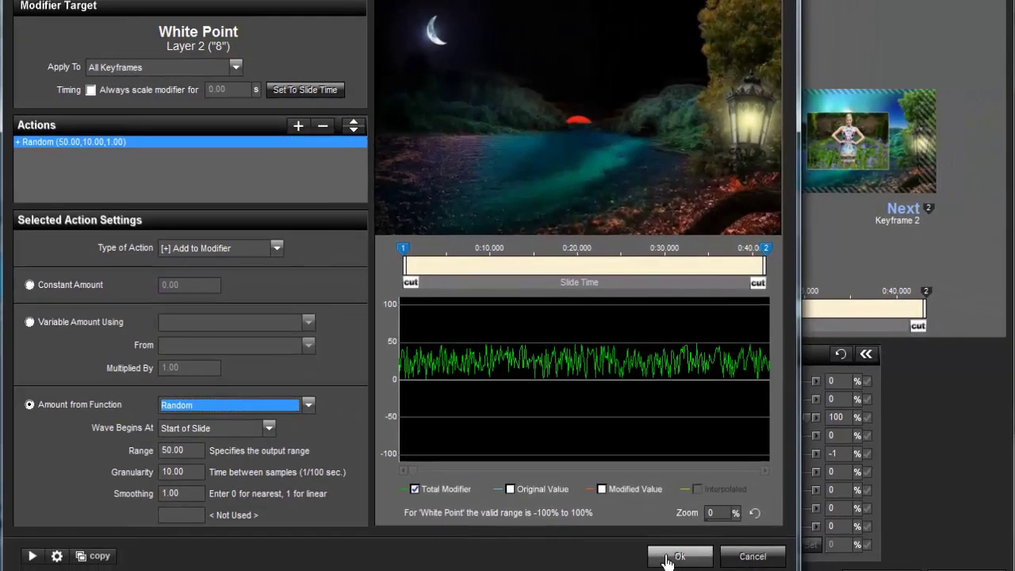
click(670, 563)
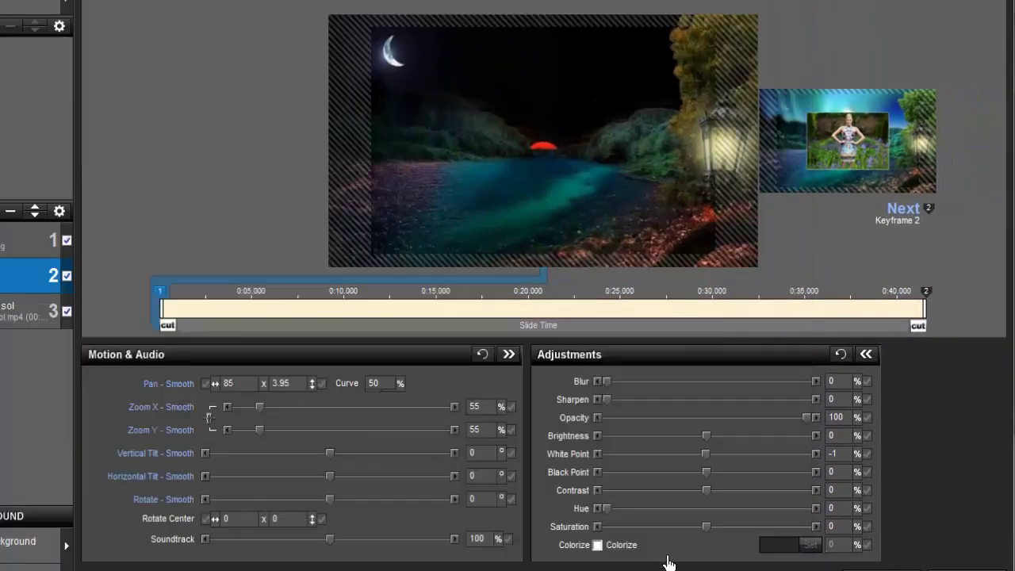
right_click(168, 300)
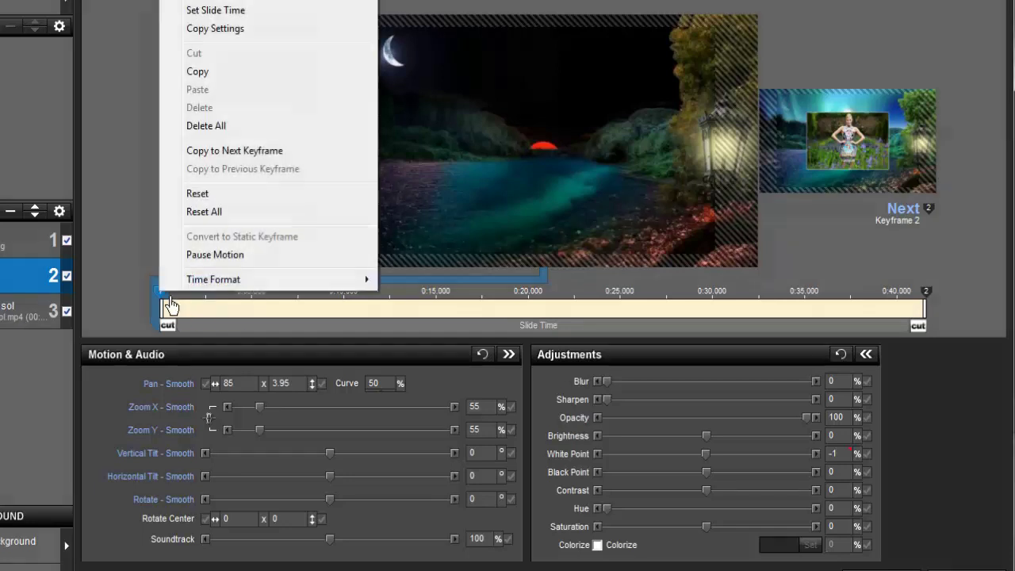
click(238, 151)
Step: Add a second keyframe at 5 seconds to the photo and set its horizontal pan there to 14
double_click(260, 302)
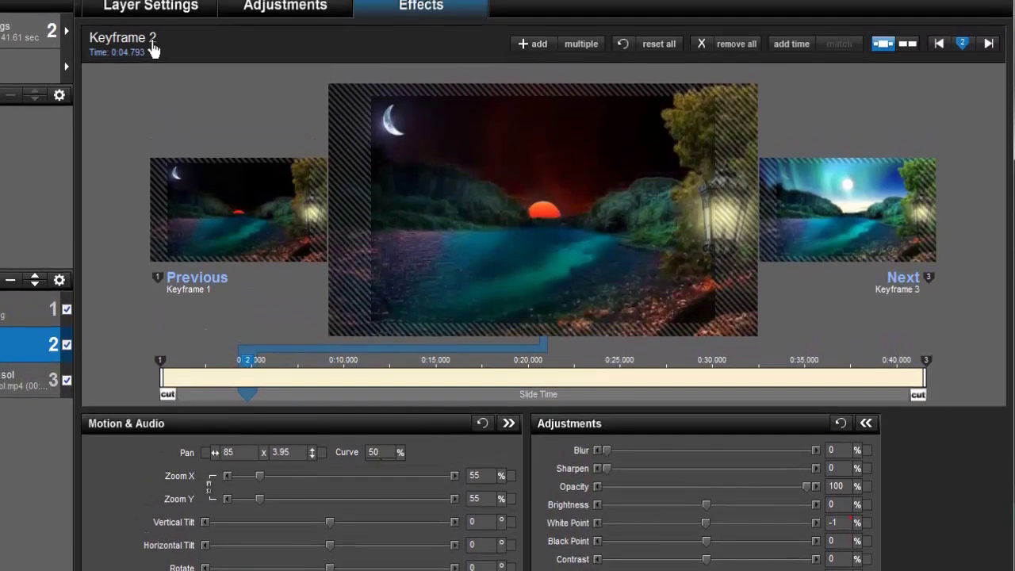
click(144, 55)
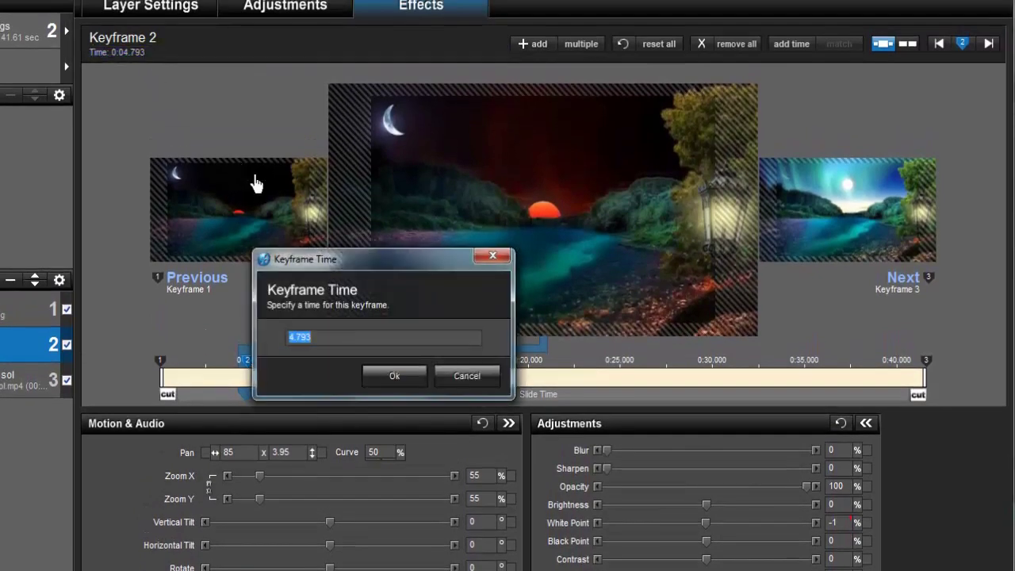
text(5)
key(Return)
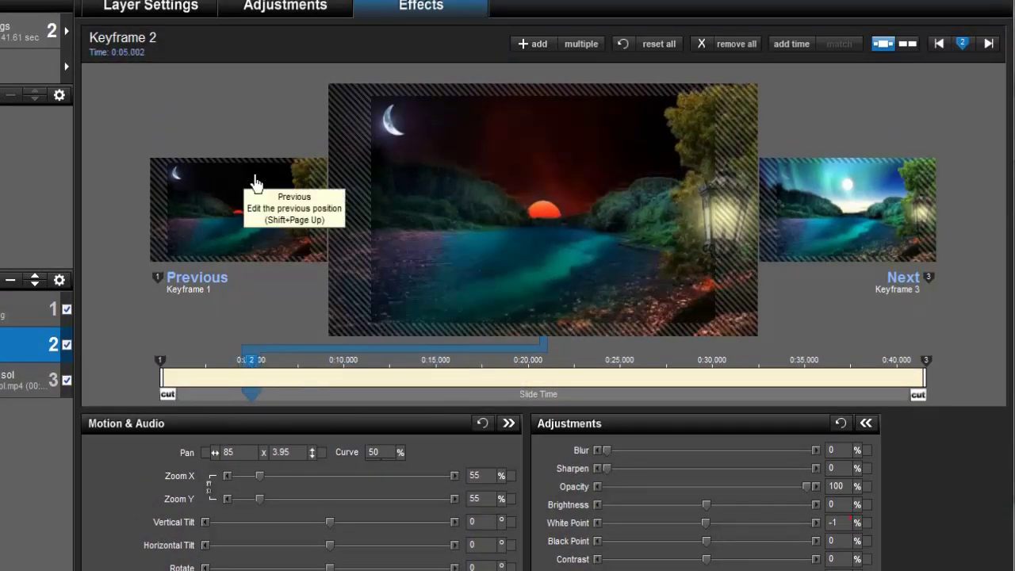
click(257, 454)
text(14)
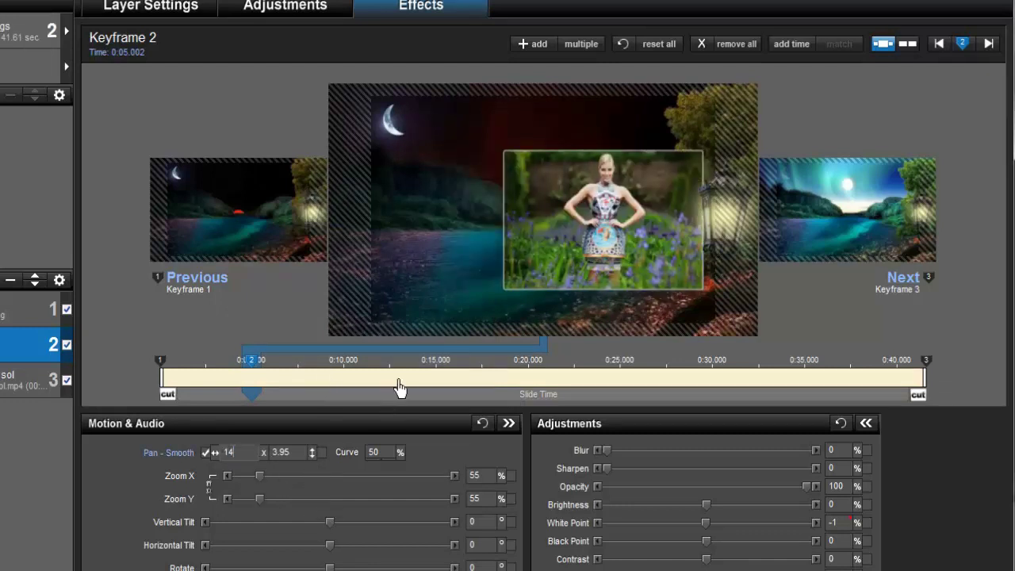
Step: Insert a third keyframe after the second and copy the second keyframe's settings to it
double_click(314, 373)
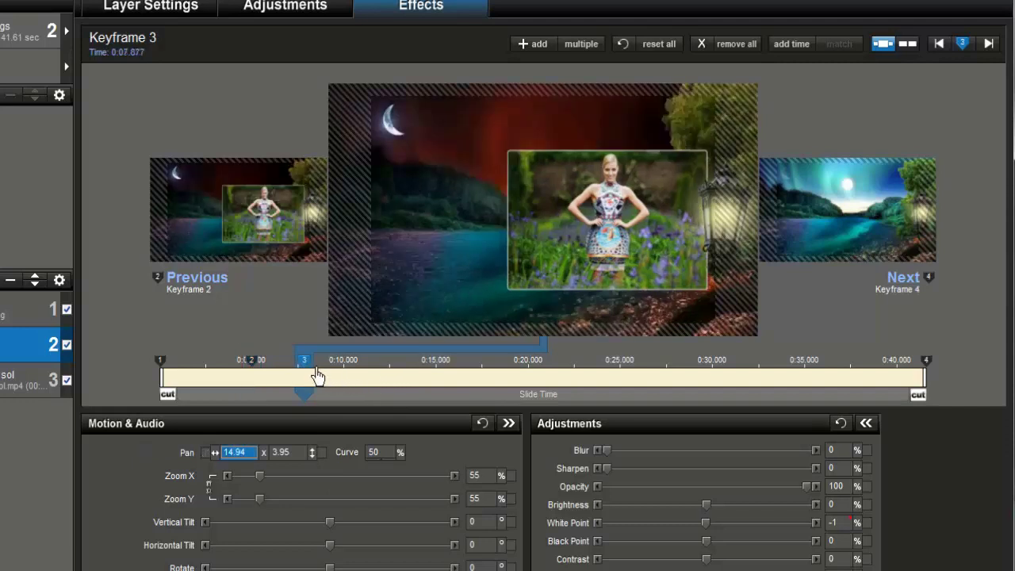
click(250, 363)
right_click(253, 362)
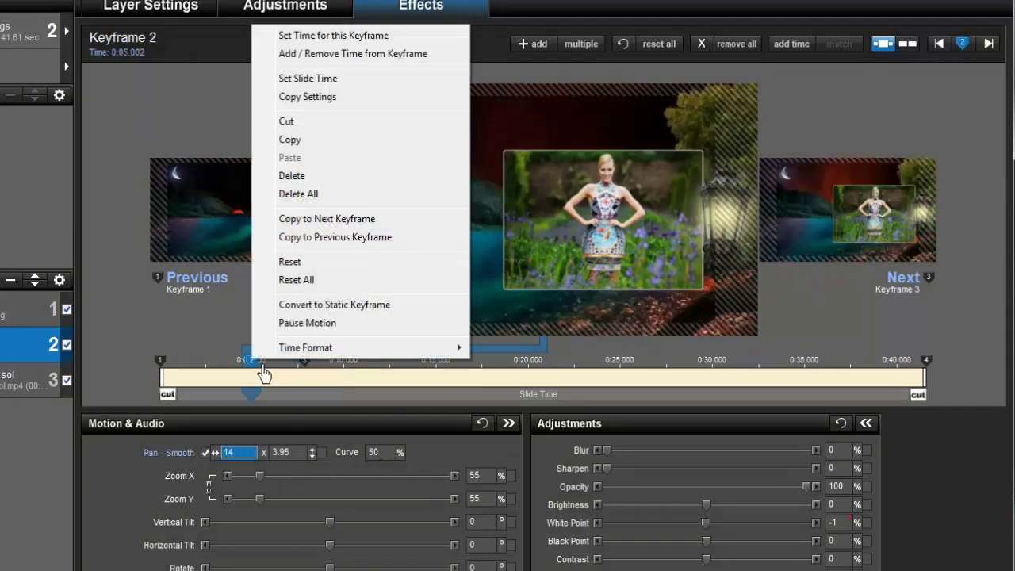
click(308, 228)
Step: Set the photo's third keyframe time to 8.780 seconds
click(312, 365)
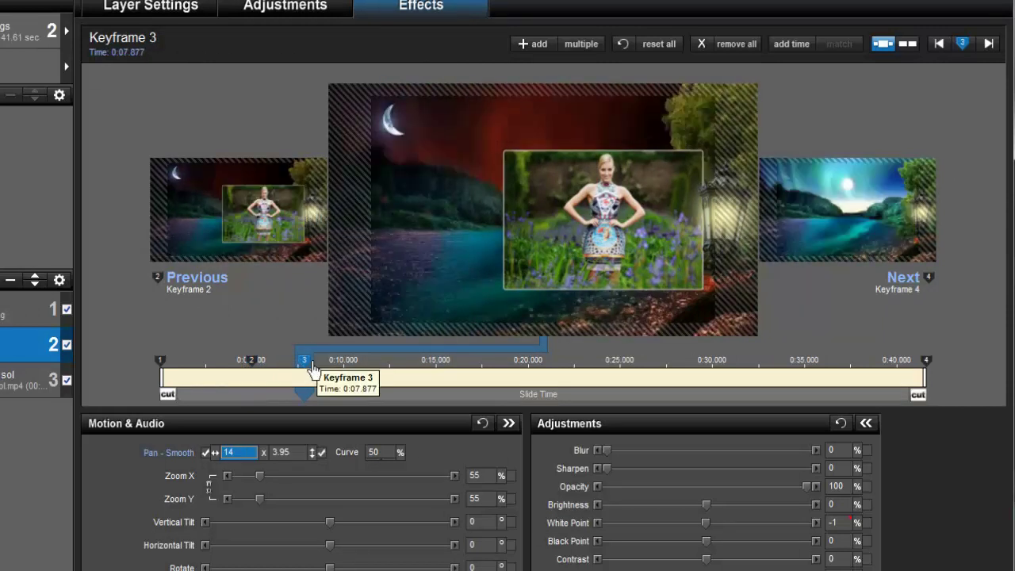
click(143, 67)
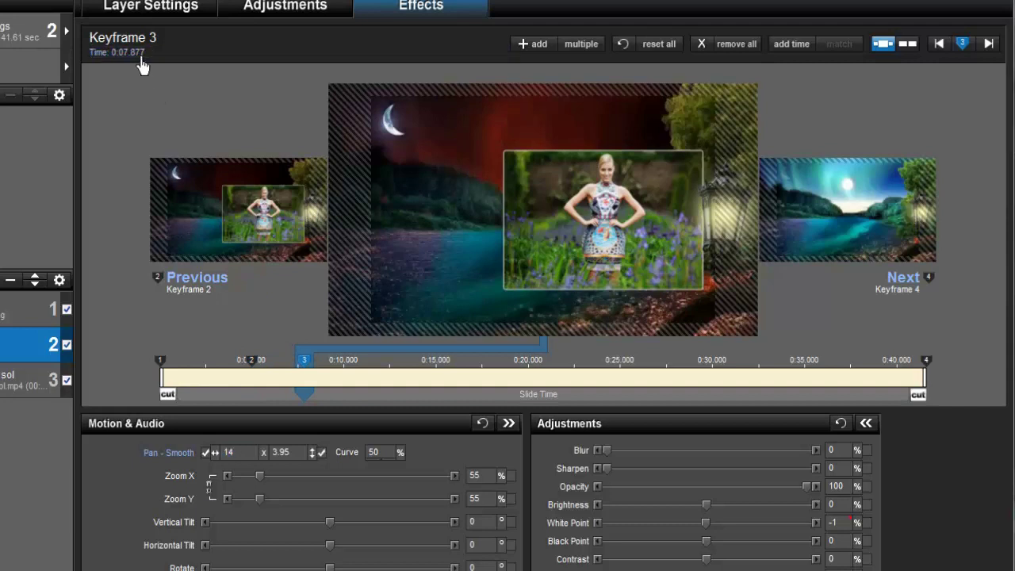
click(140, 62)
text(8.780)
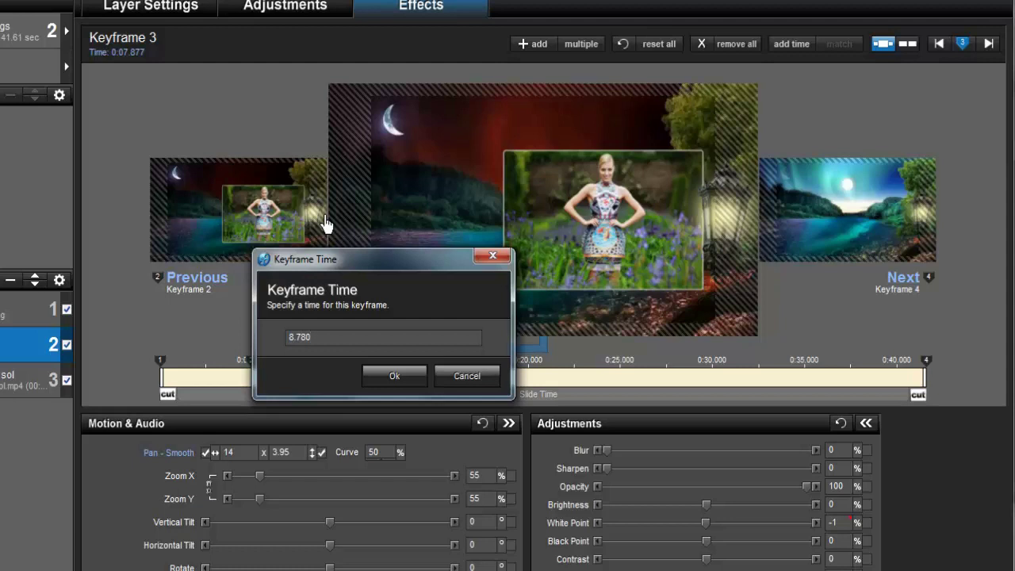
key(Return)
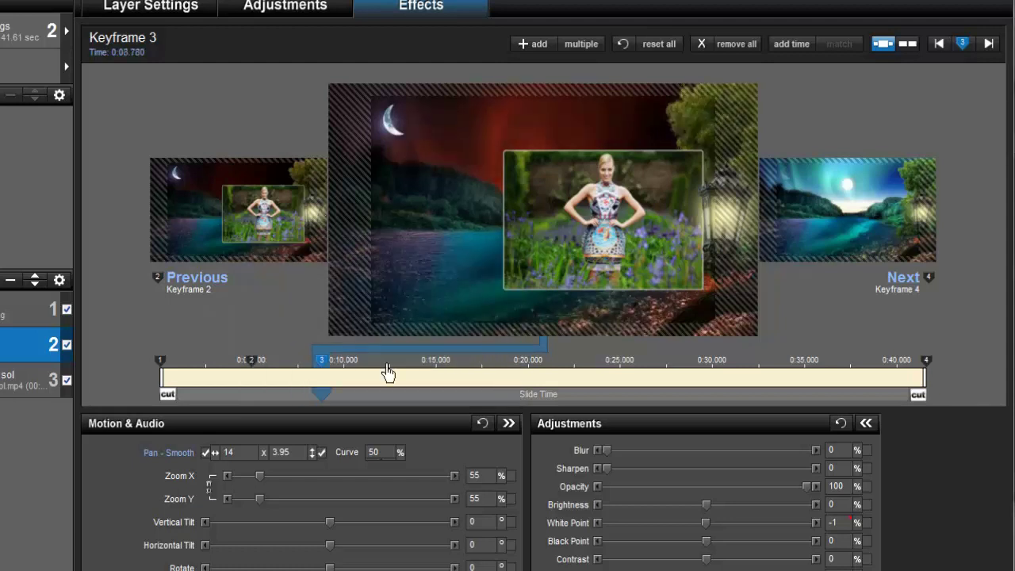
Step: Add a fourth keyframe to the photo and set its time to 12.330 seconds
double_click(379, 370)
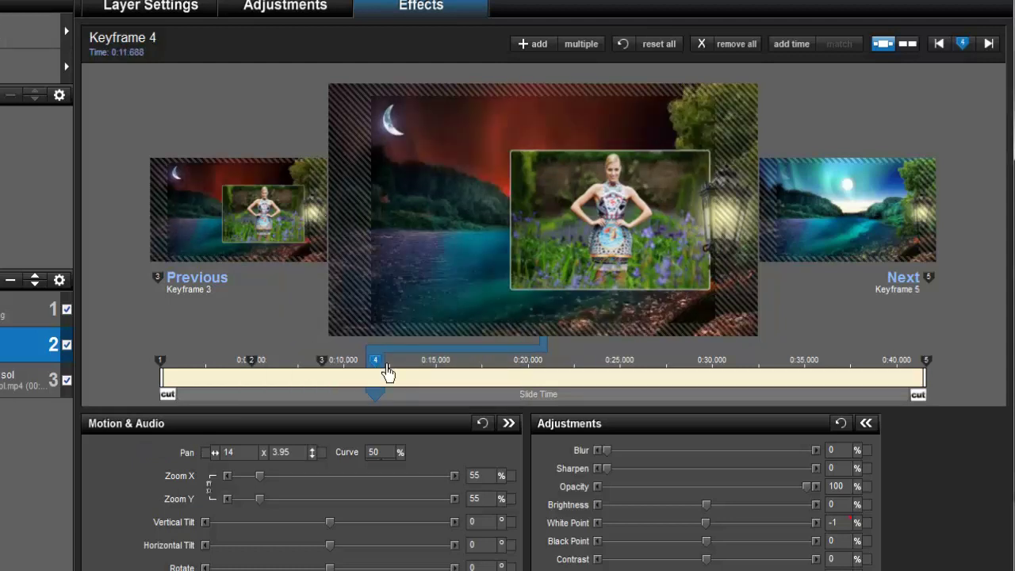
click(139, 59)
text(12)
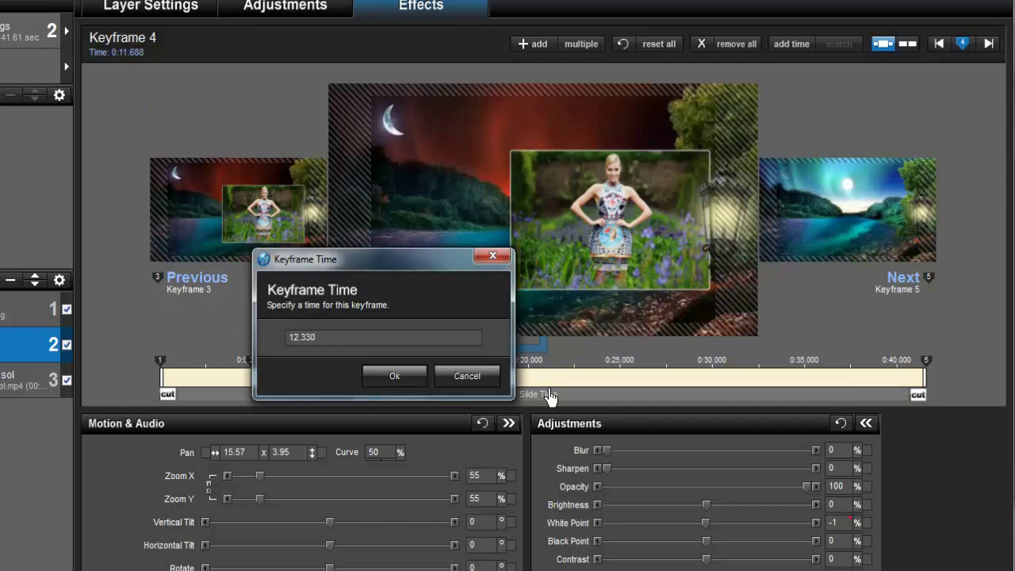
text(.330)
key(Return)
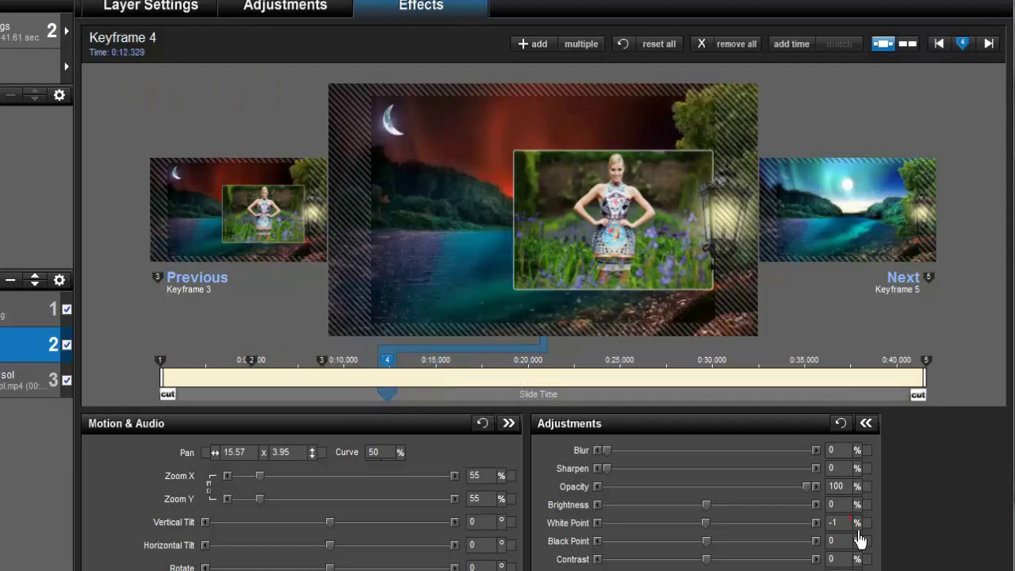
Step: Set the photo's opacity to 50% in the fourth keyframe and to 100% in the third keyframe
click(844, 492)
text(50)
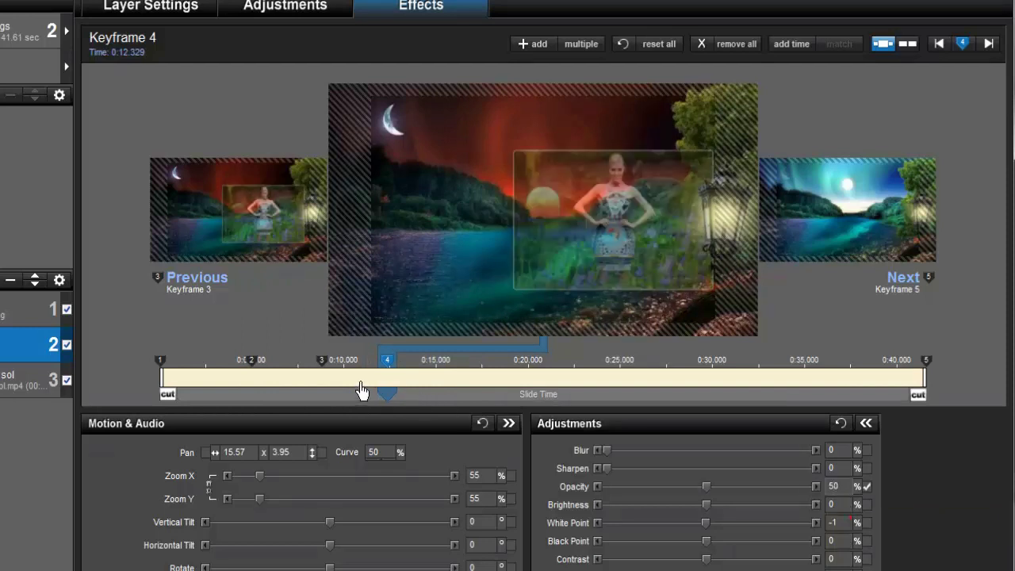
click(338, 373)
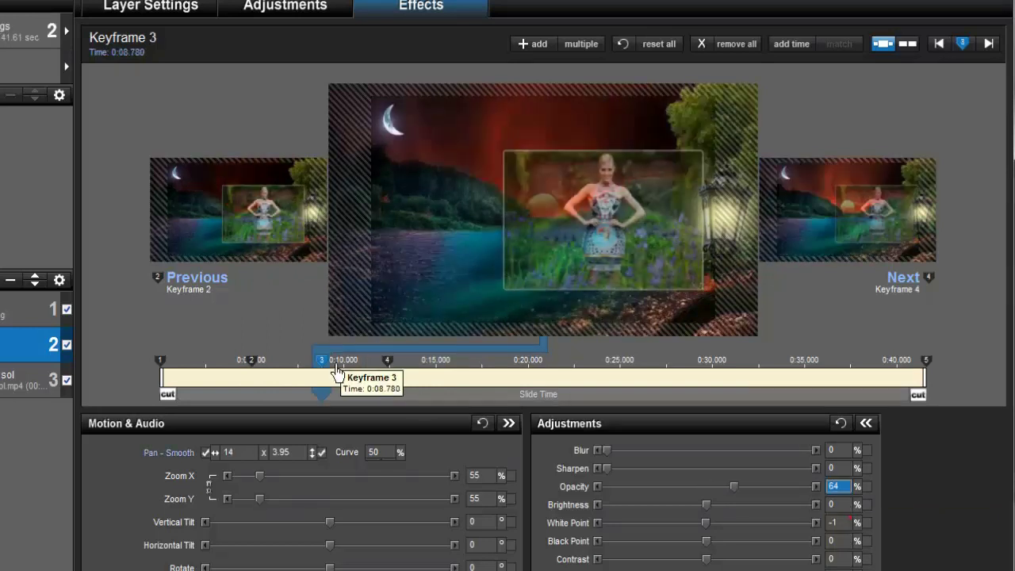
click(843, 486)
text(1)
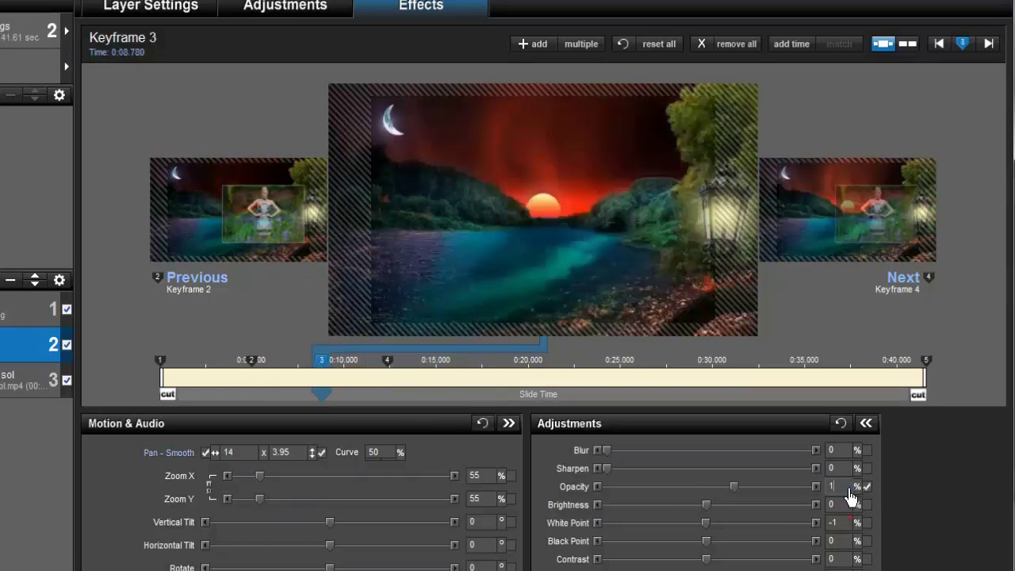
text(00)
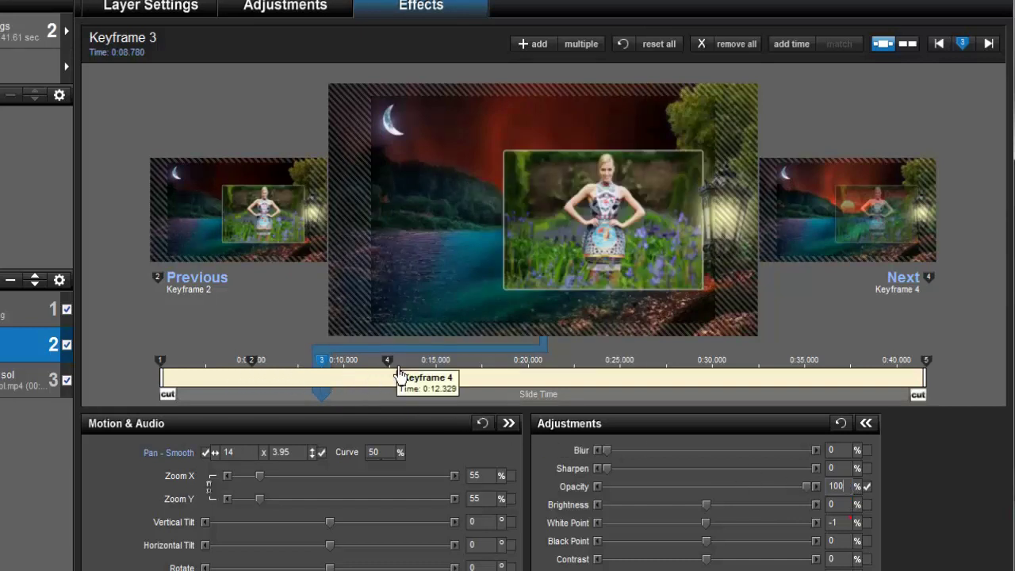
Step: Set the photo's pan in the fourth keyframe to -2.75 x 11
click(252, 367)
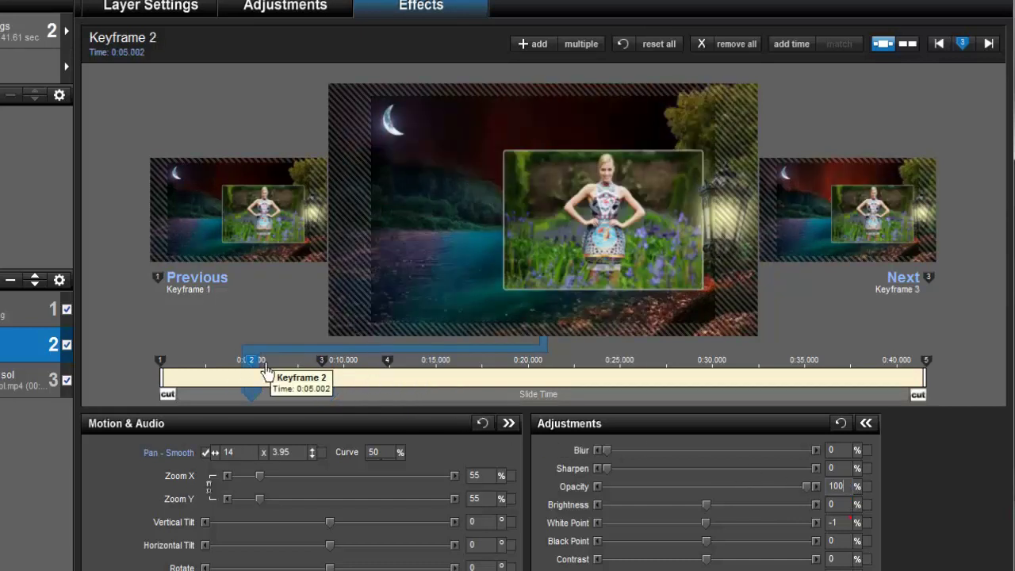
click(396, 374)
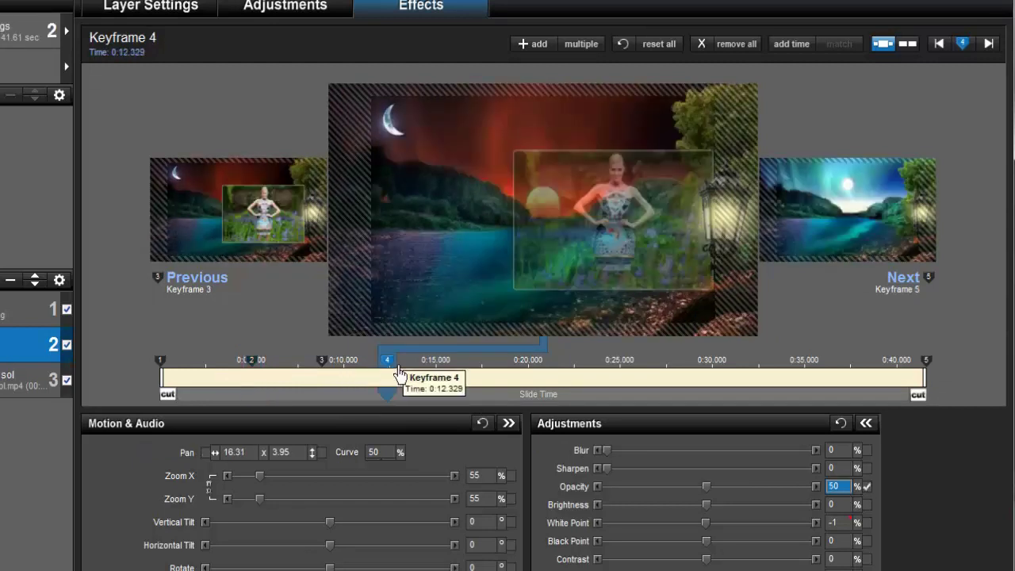
click(261, 459)
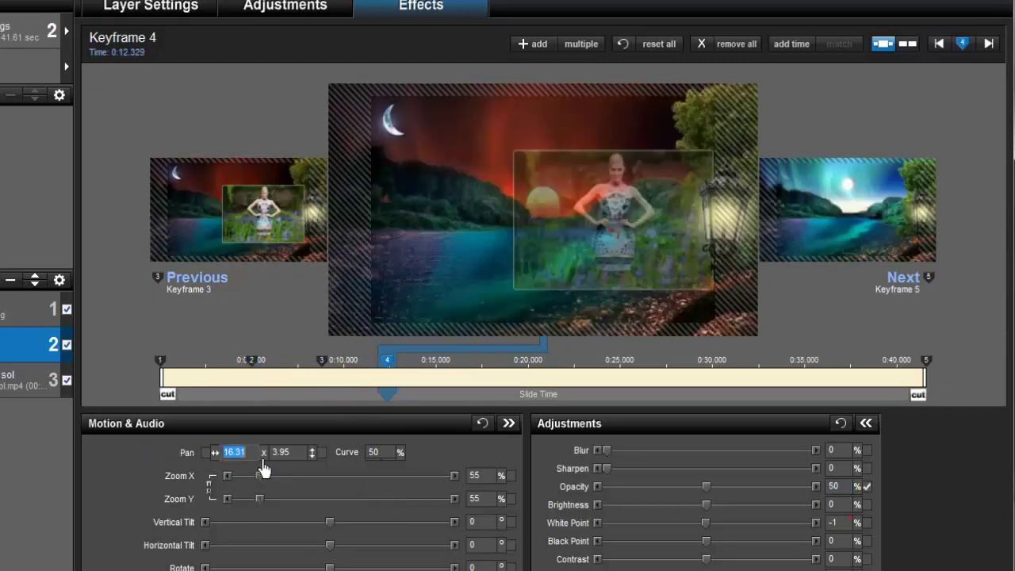
text(-2)
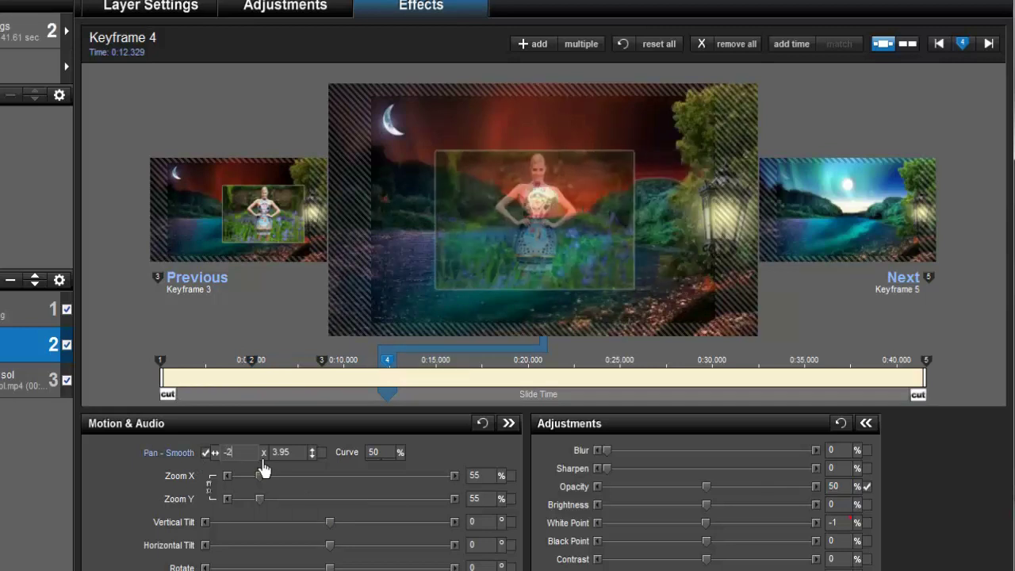
text(.7)
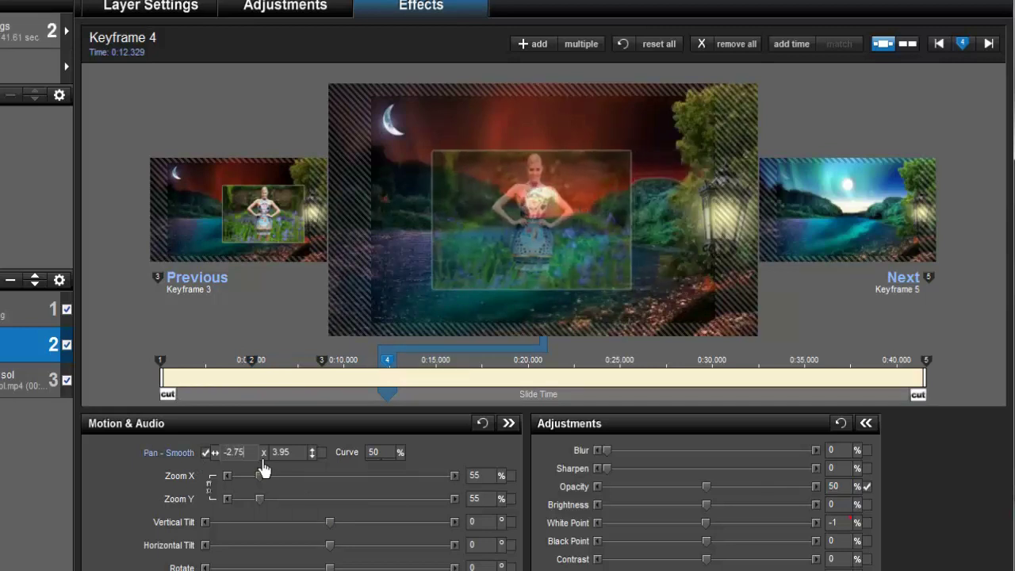
text(5)
key(Tab)
text(11)
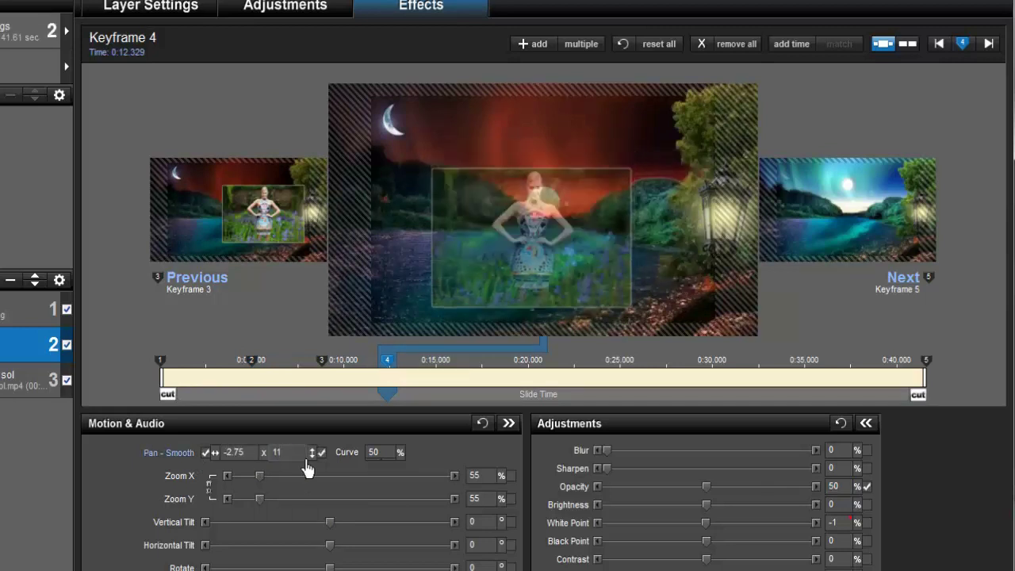
Step: Set the fourth keyframe's vertical tilt to -85°, horizontal tilt to -20° and rotation to -380°
click(499, 525)
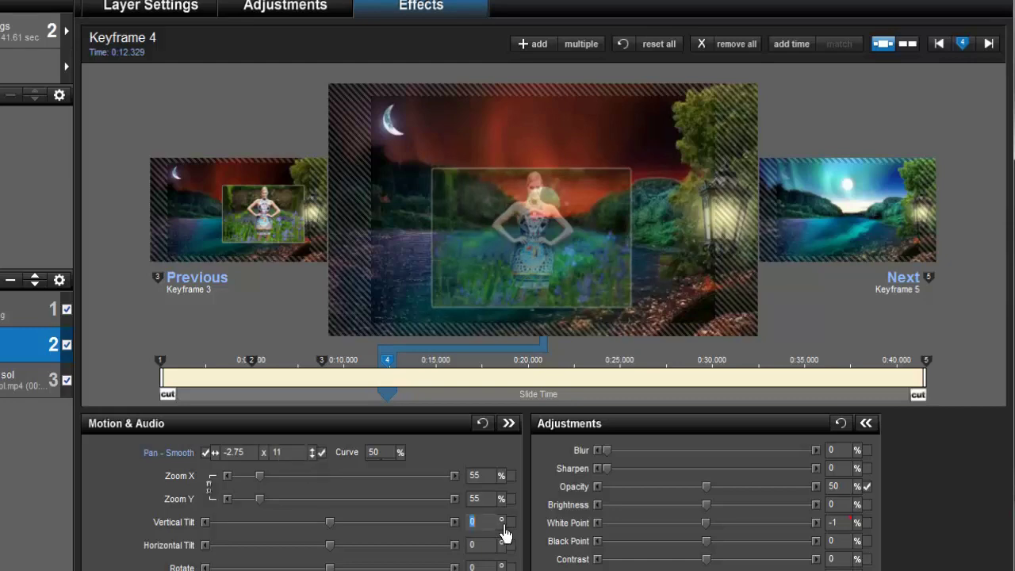
text(-85)
key(Tab)
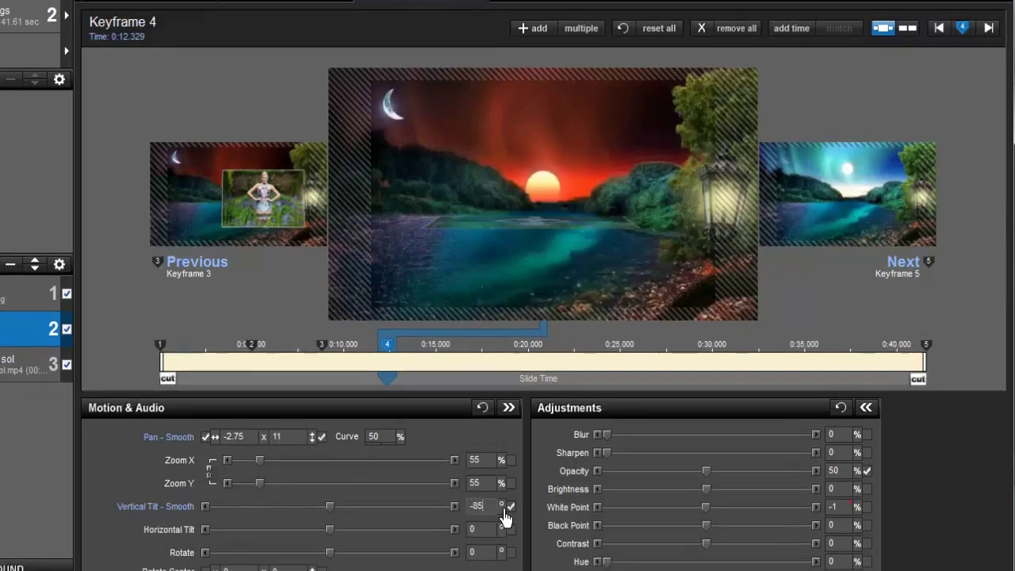
text(-20)
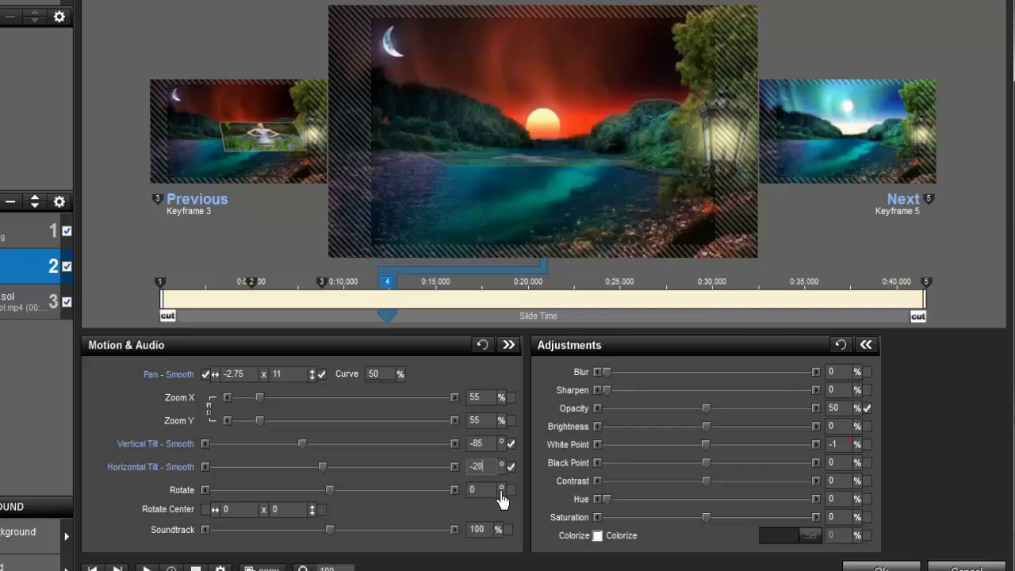
key(Tab)
text(-380)
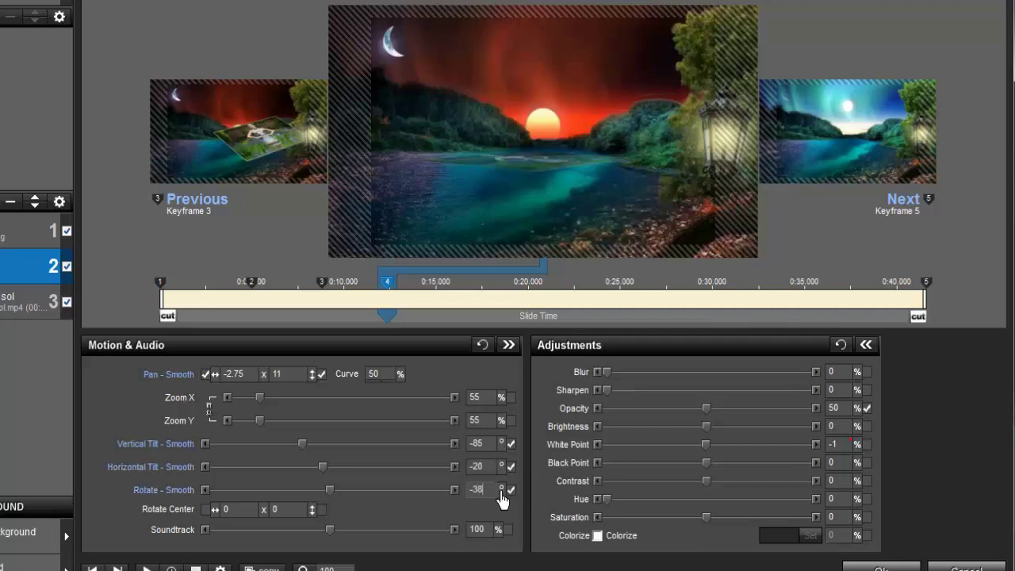
Step: Add a fifth keyframe to the photo and set its time to 15.240 seconds
double_click(445, 300)
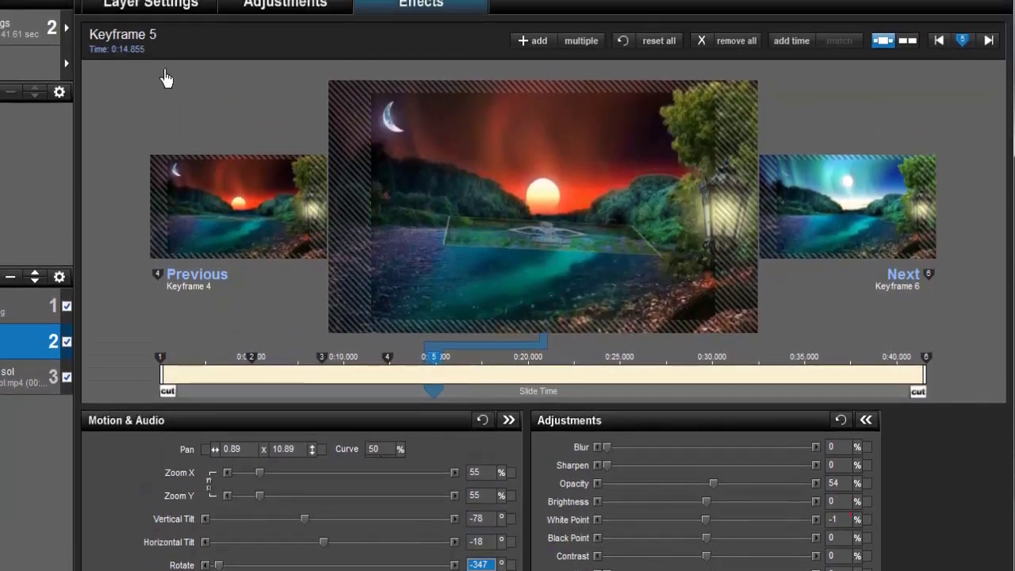
click(139, 26)
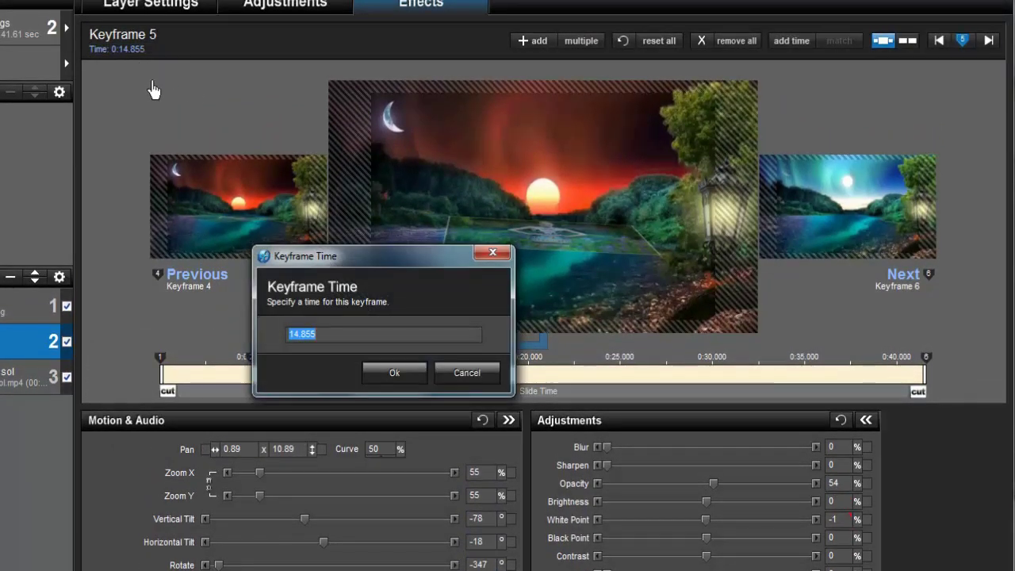
text(15.240)
key(Return)
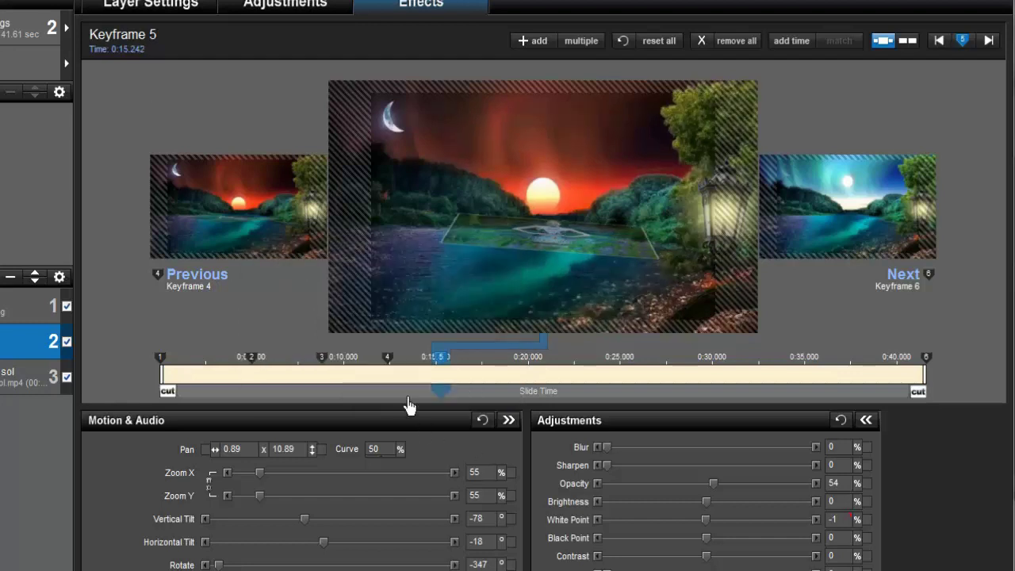
Step: Set the photo's zoom to 20% in both the fourth and the fifth keyframe
click(399, 371)
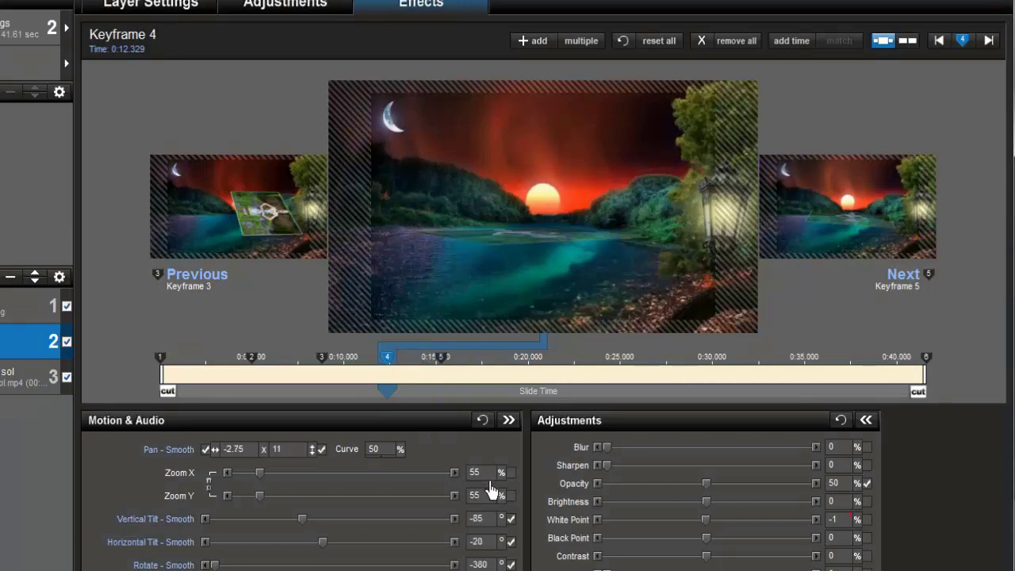
click(475, 473)
text(20)
key(Return)
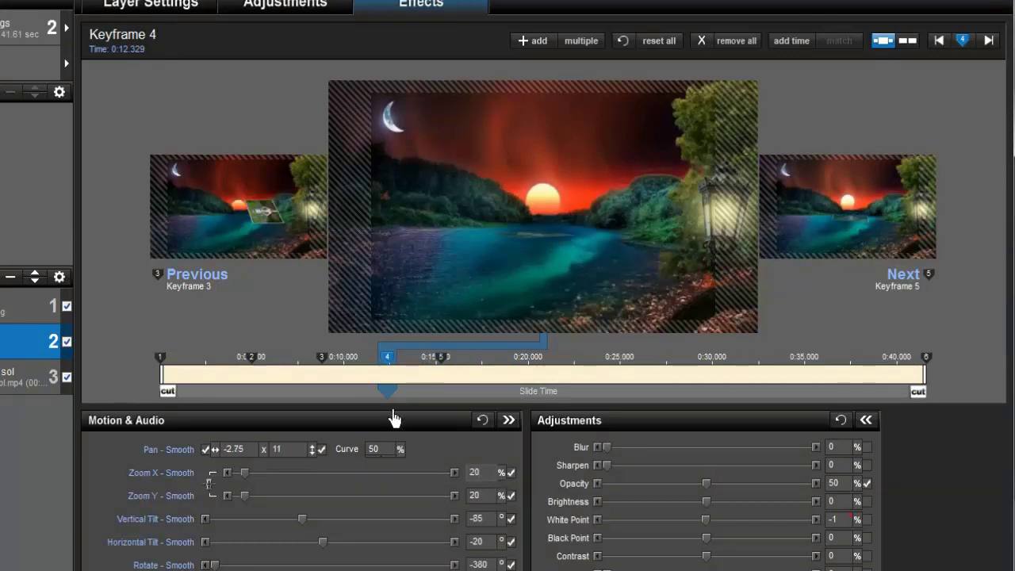
click(456, 369)
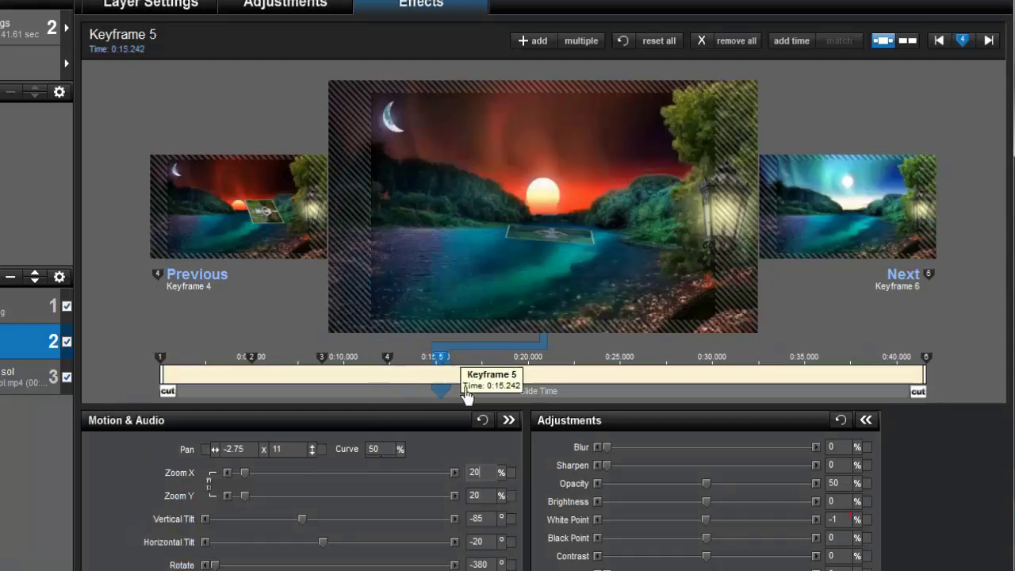
click(476, 473)
text(20)
key(Return)
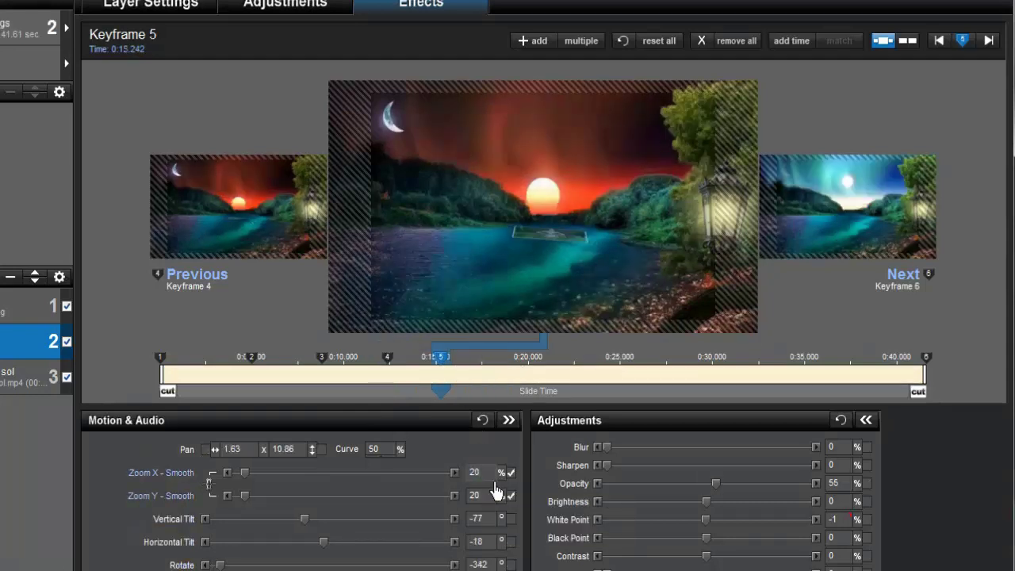
Step: Set the fifth keyframe's vertical tilt to -85°, horizontal tilt to -20° and rotation to -37°
click(478, 519)
text(-85)
key(Return)
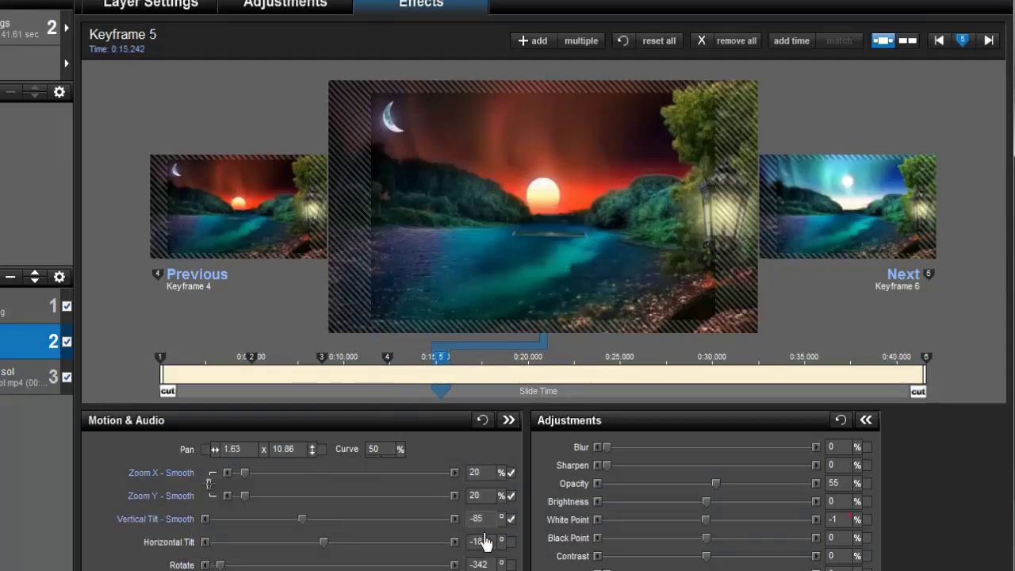
click(484, 543)
text(-2)
key(Return)
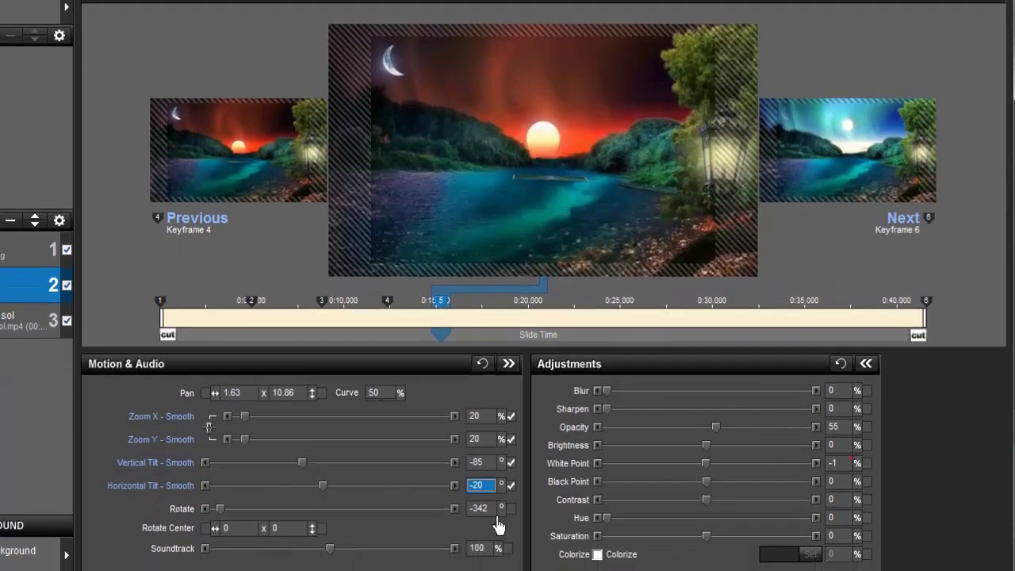
click(486, 509)
text(-37)
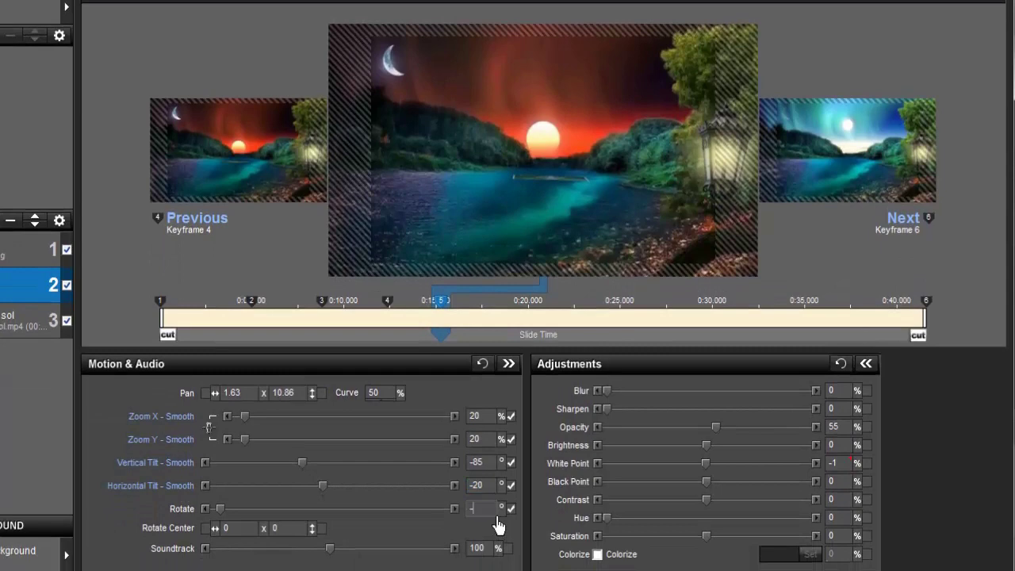
Step: Set the photo's pan in the fifth keyframe to -20 x 30
click(249, 401)
text(-)
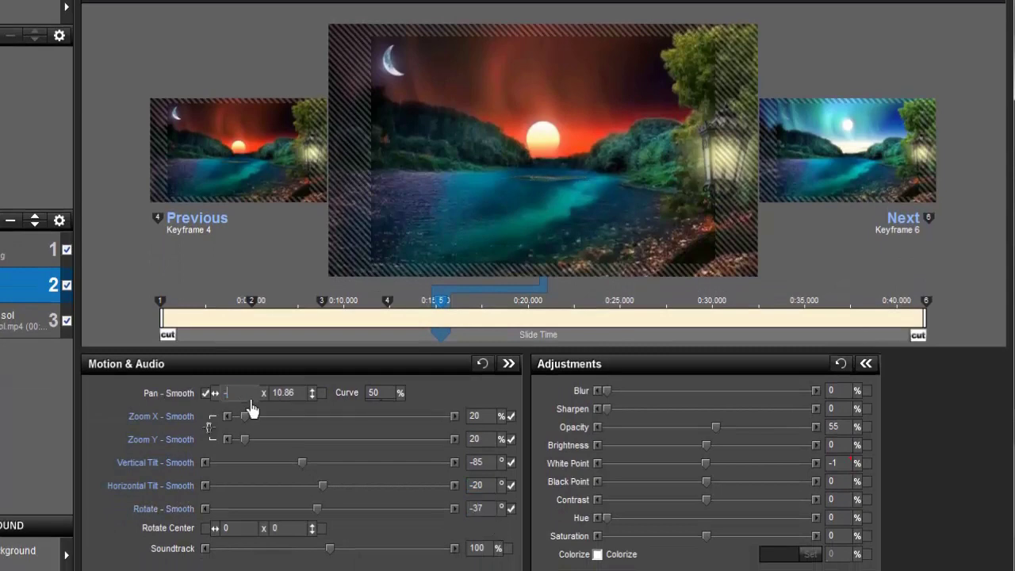
text(20)
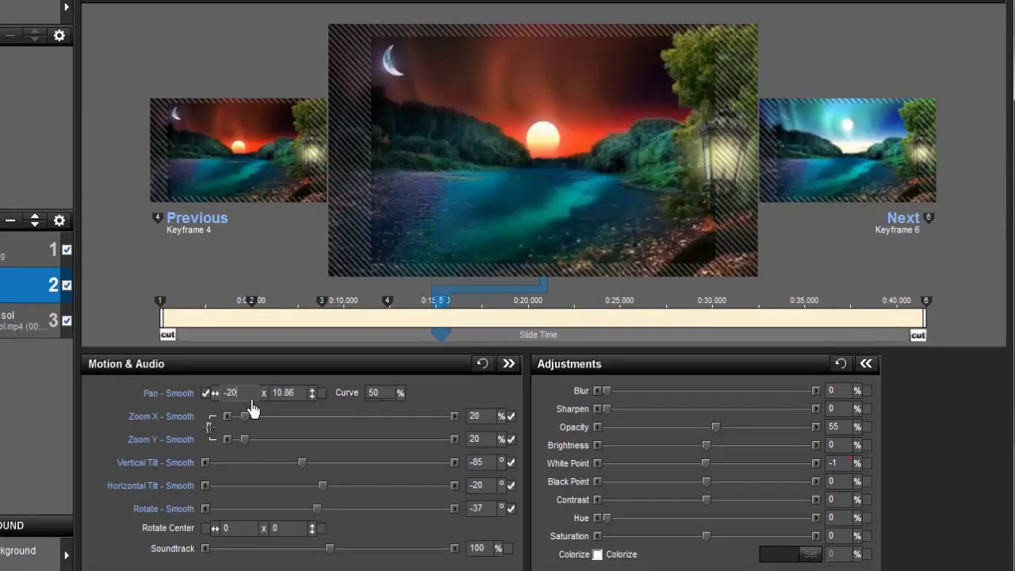
click(301, 406)
text(30)
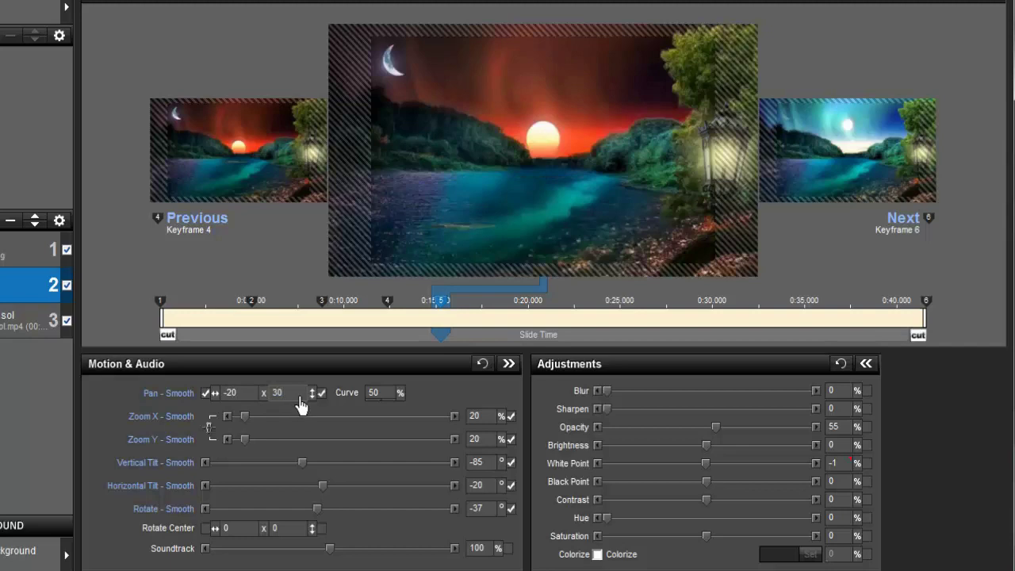
Step: Set the photo's last keyframe time to 19.180 seconds and its opacity to 50%
click(389, 307)
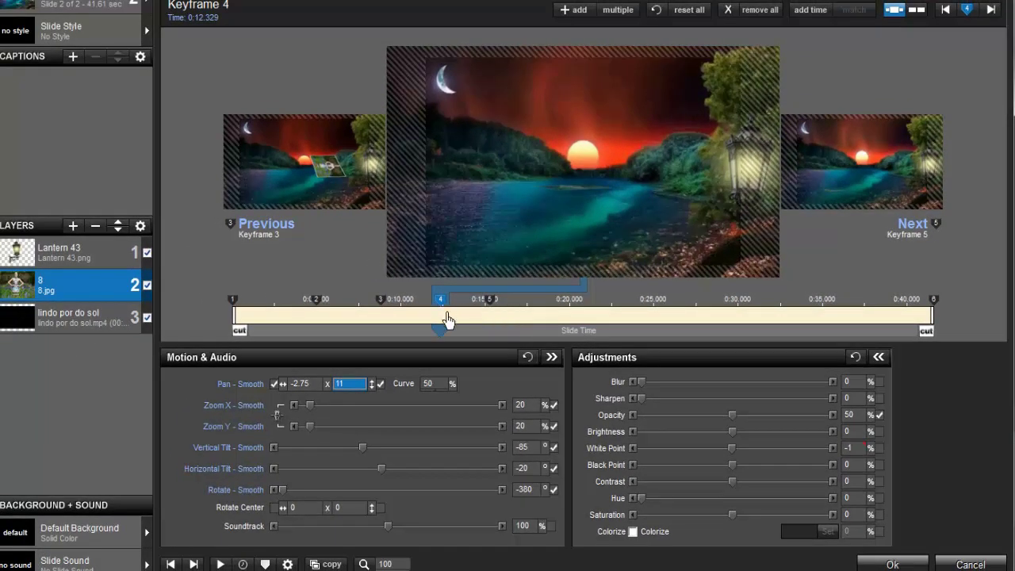
click(506, 317)
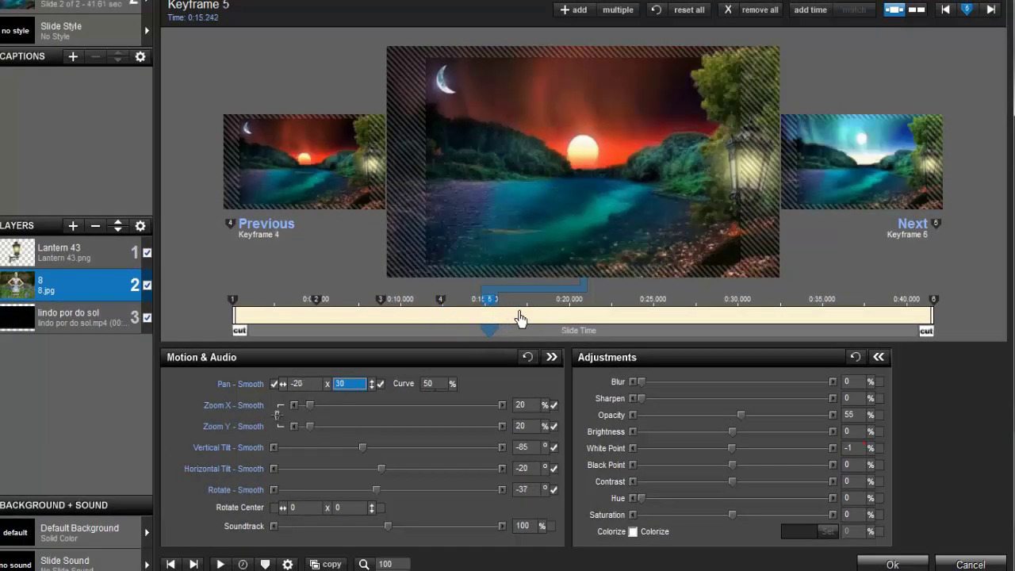
click(934, 302)
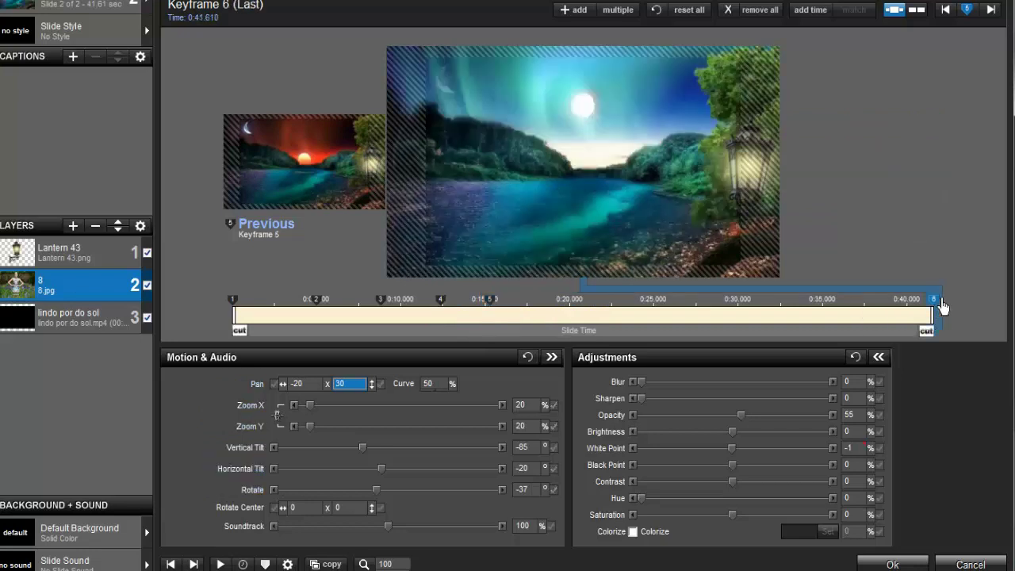
click(223, 33)
text(19)
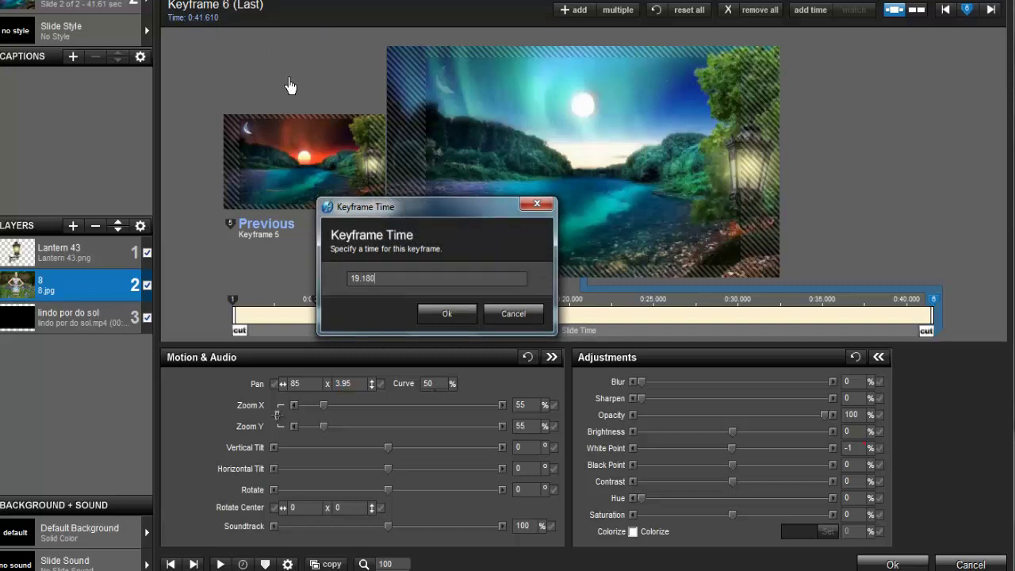
text(.180)
key(Return)
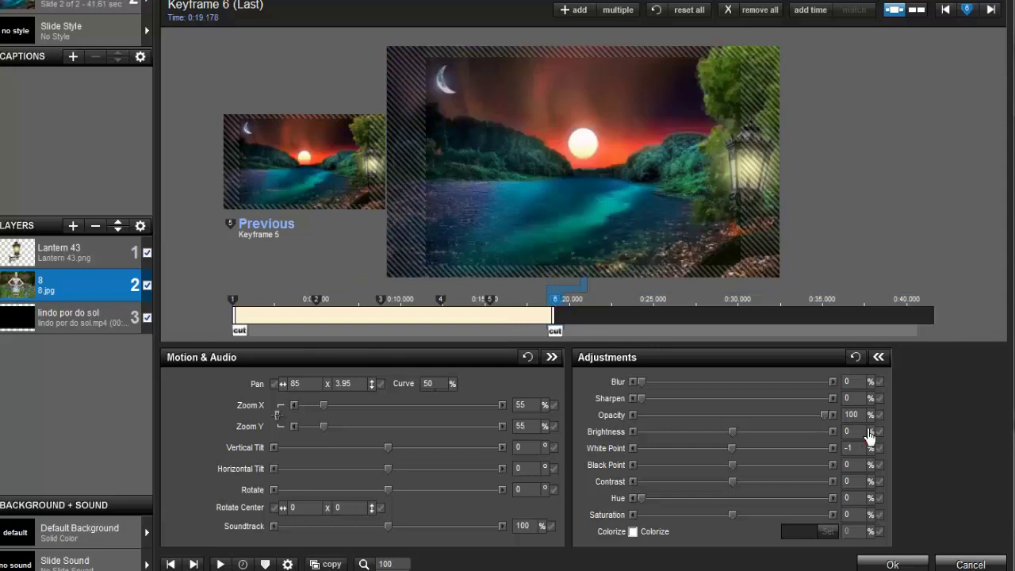
click(853, 415)
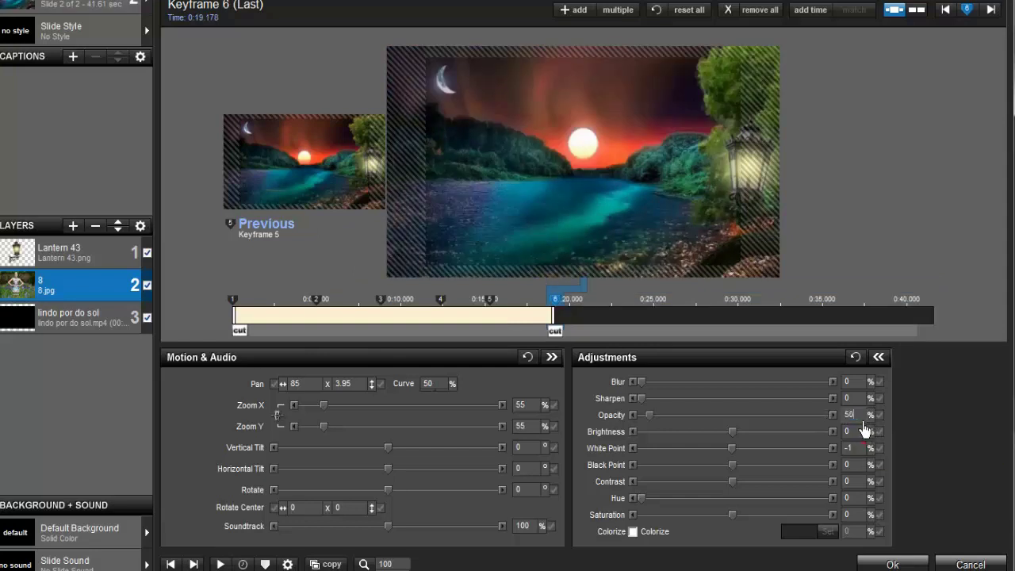
key(Tab)
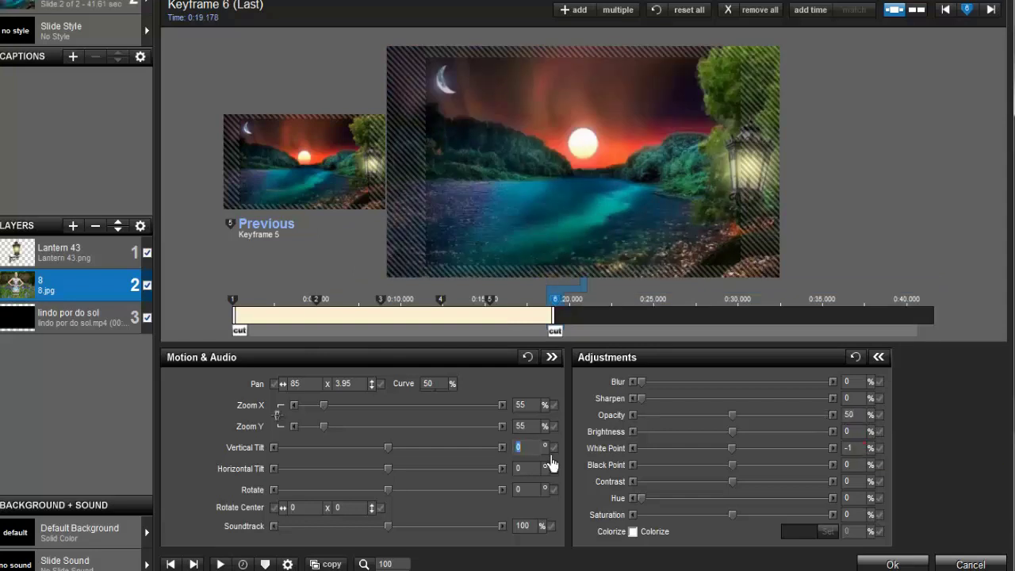
Step: Set the last keyframe's vertical tilt to -85°, horizontal tilt to -20° and rotation to -380°
text(-85)
key(Tab)
text(-)
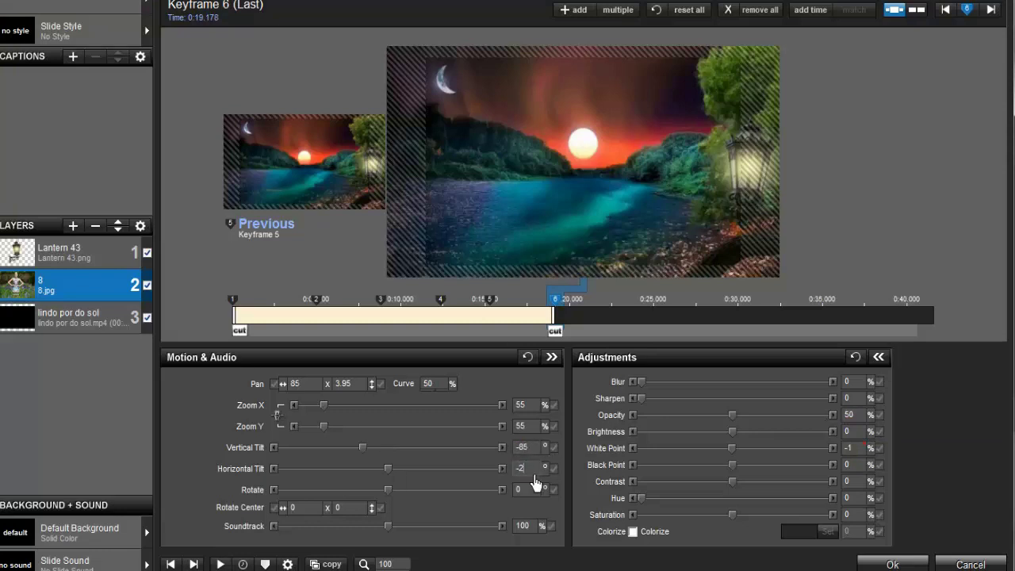
text(20)
key(Tab)
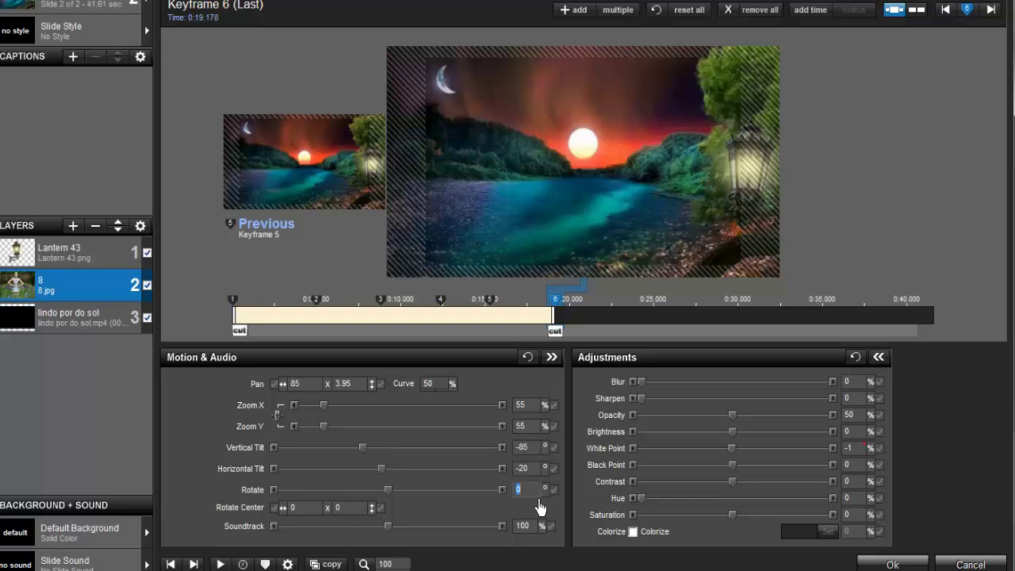
text(-38)
click(490, 301)
click(554, 302)
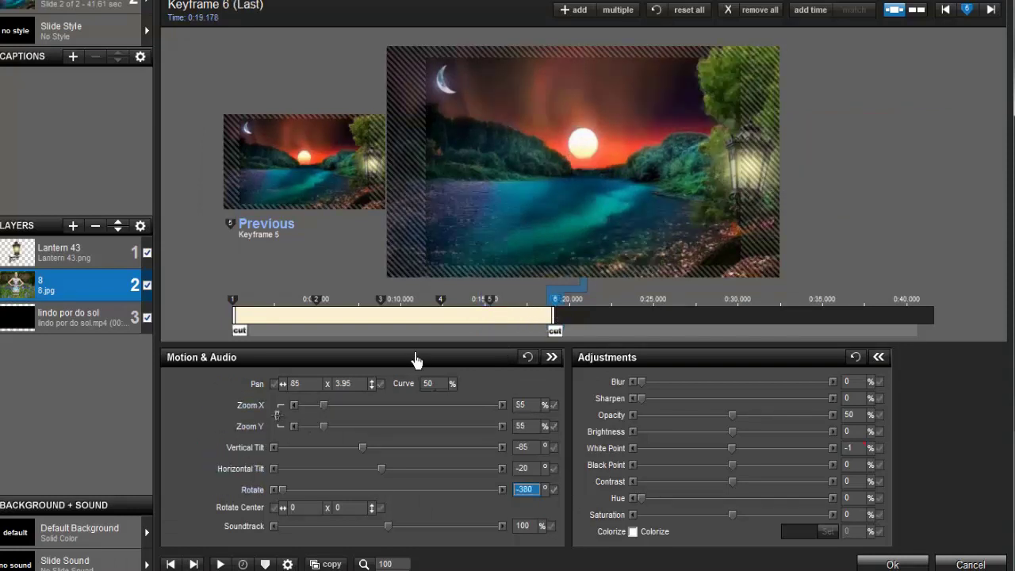
Step: Set the photo's pan in the last keyframe to -85 x 43
click(323, 385)
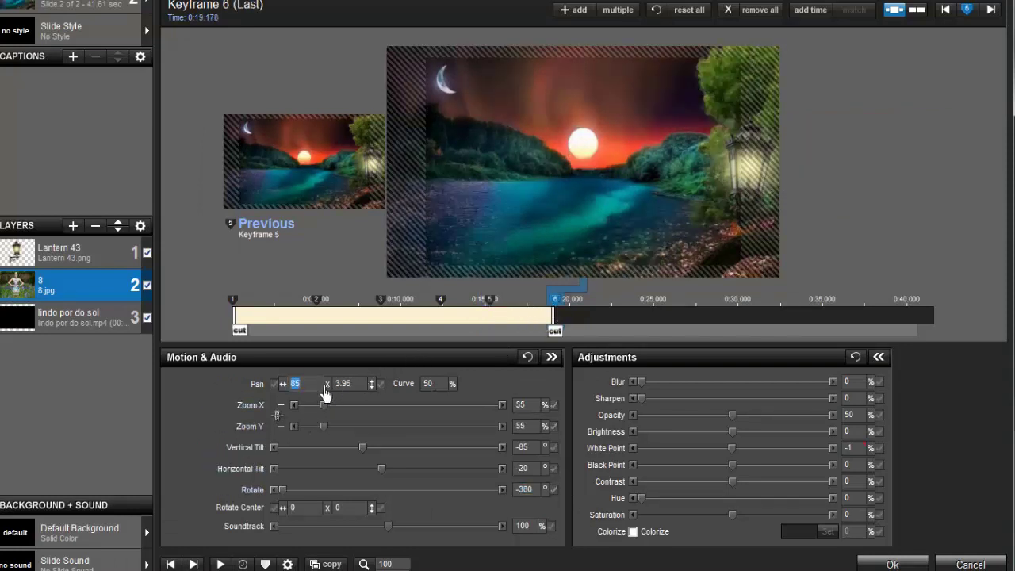
text(-85)
key(Tab)
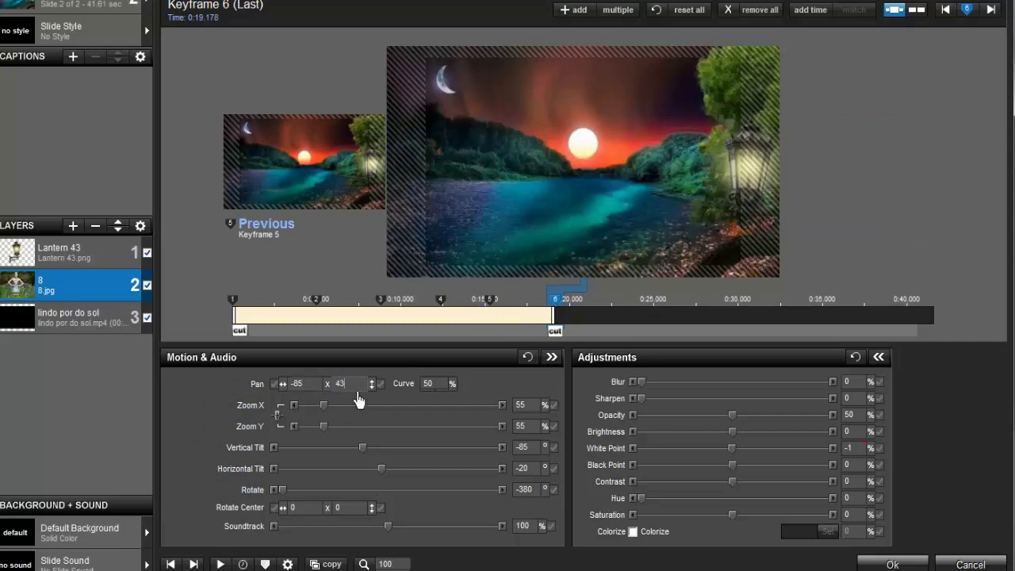
Step: Set the photo's zoom in the last keyframe to 20% on both axes
click(535, 411)
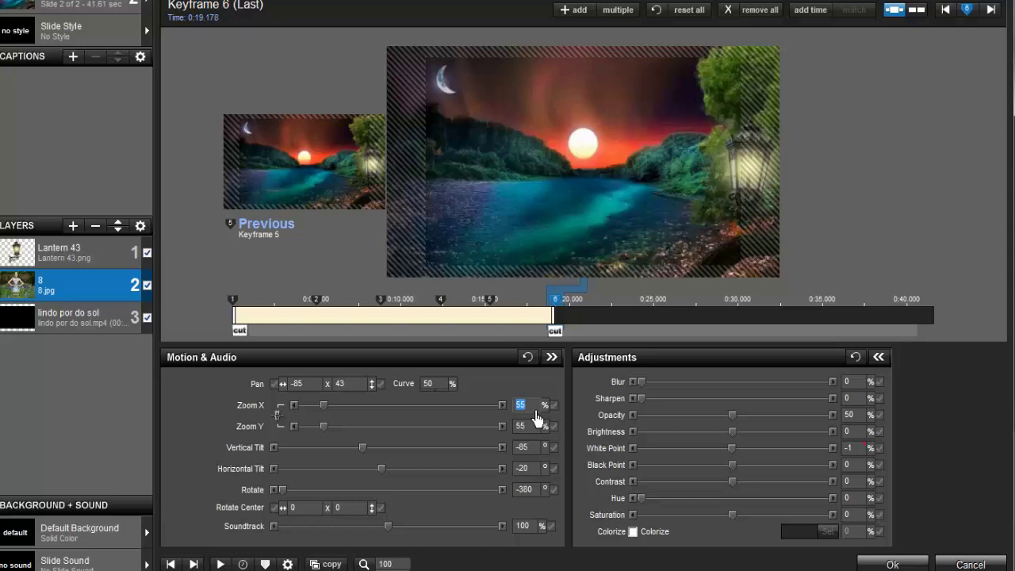
text(20)
key(Return)
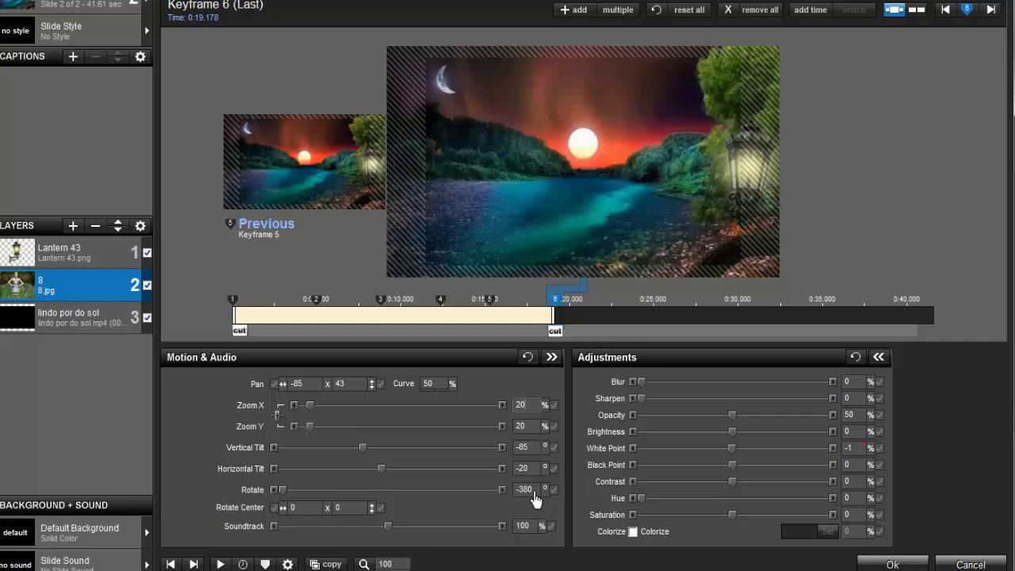
Step: Duplicate the photo layer 8 and rename the upper copy foto1
right_click(102, 298)
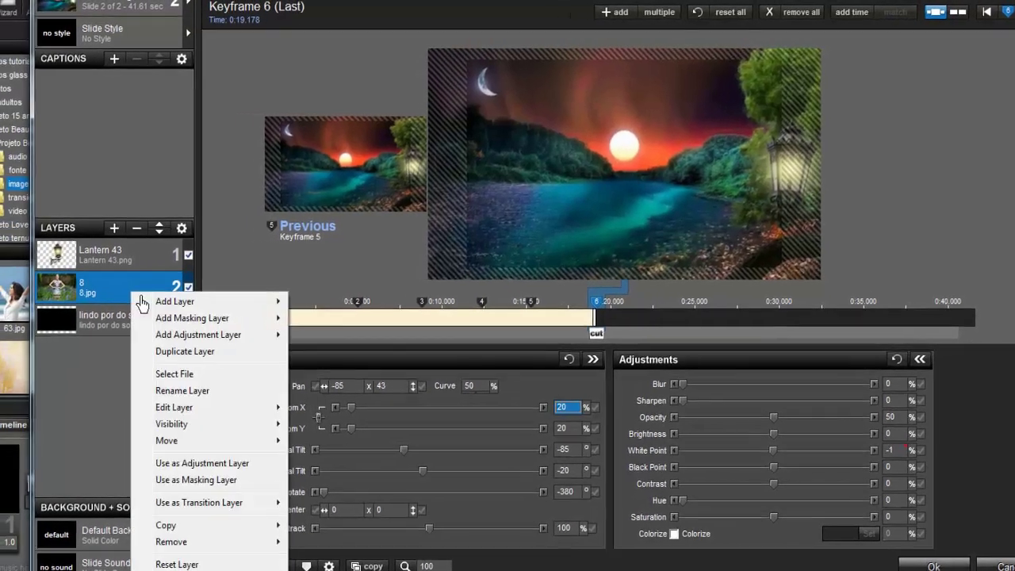
click(189, 352)
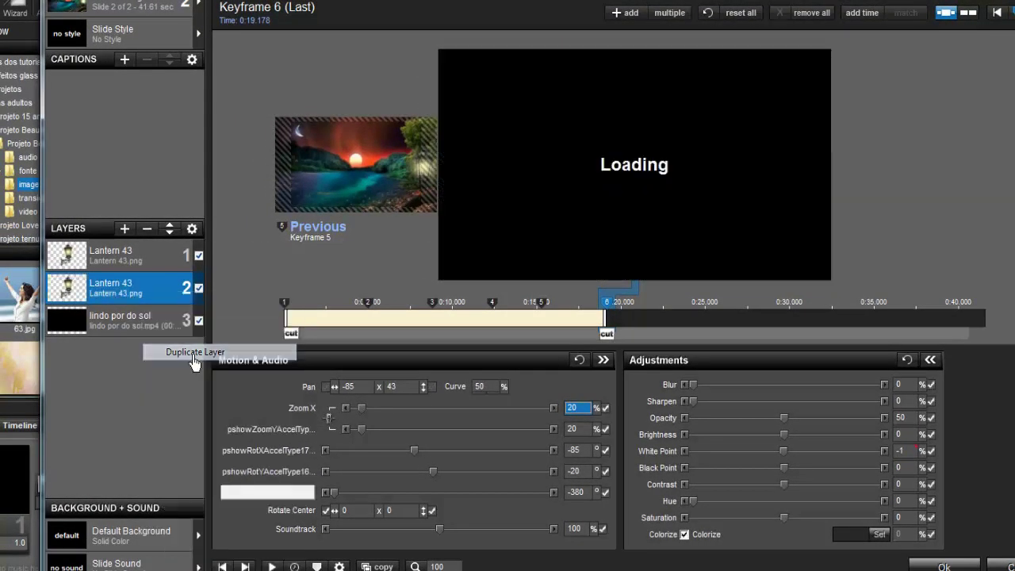
right_click(126, 294)
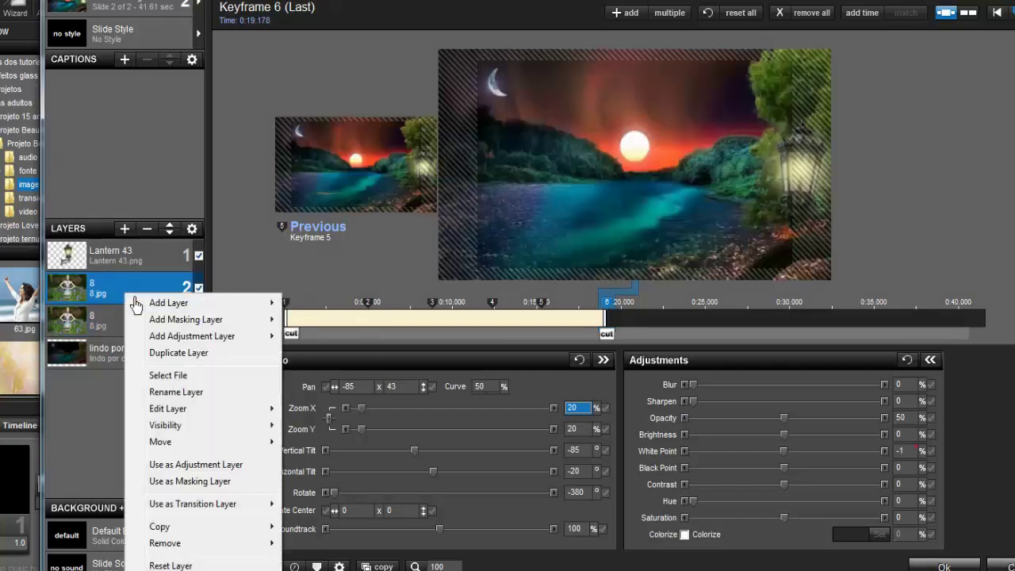
click(178, 391)
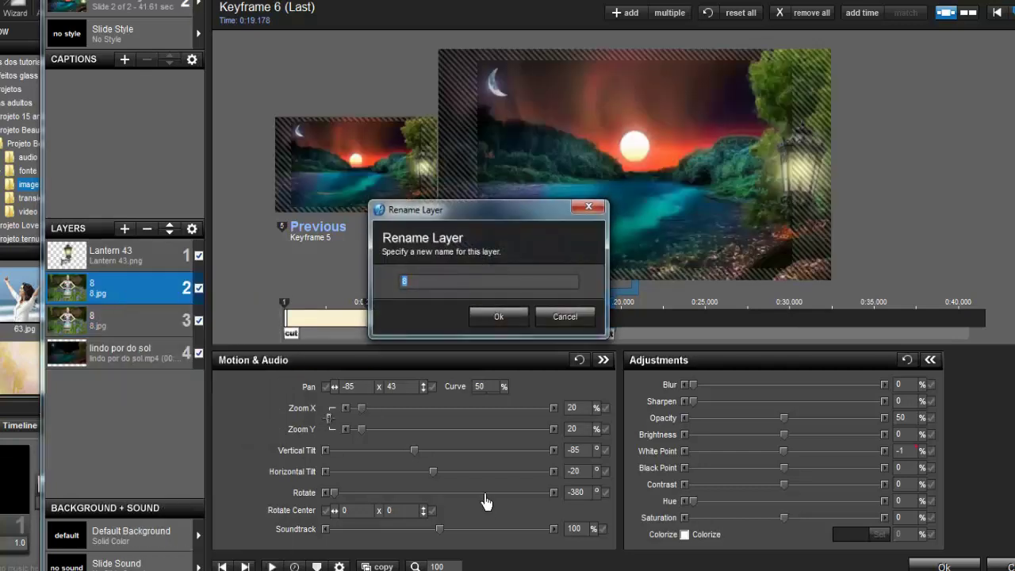
text(1)
key(Return)
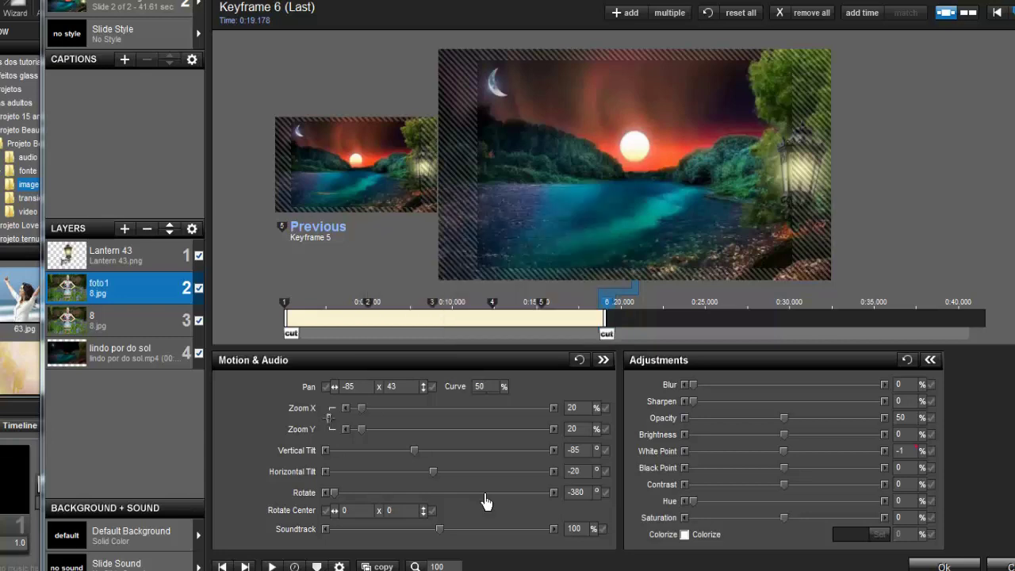
Step: Rename the lower photo layer foto1 borda
right_click(142, 331)
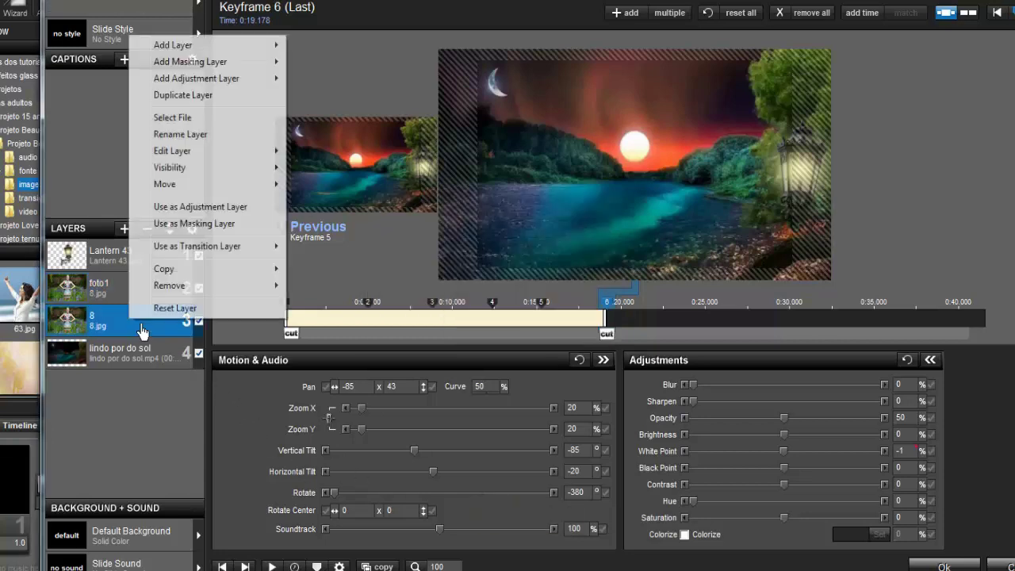
click(166, 134)
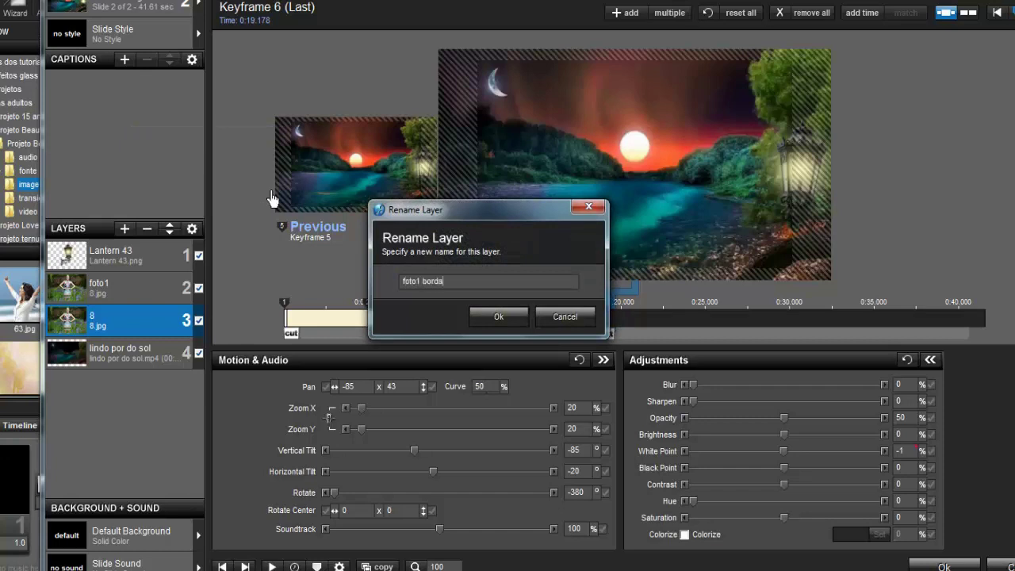
key(Return)
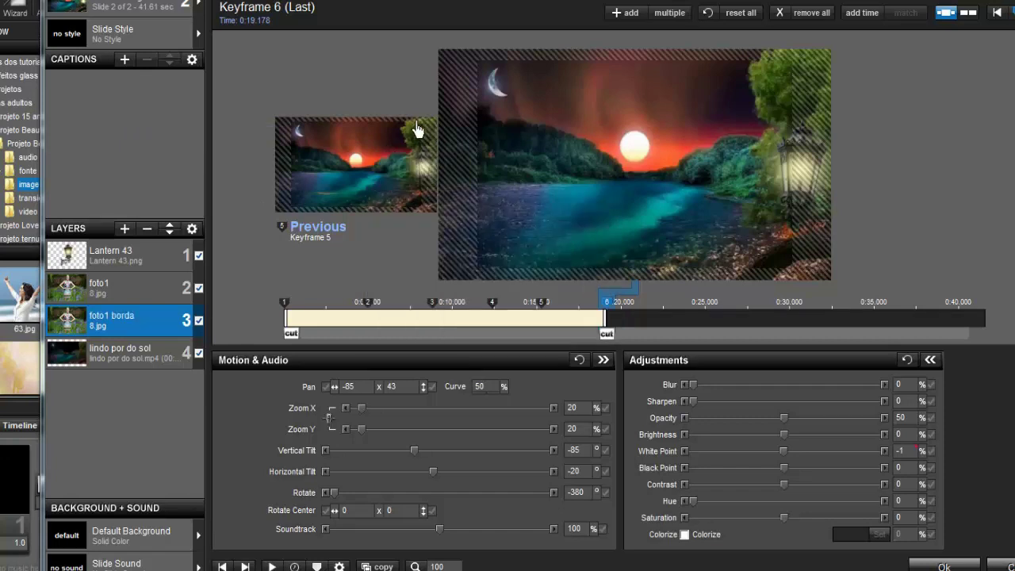
Step: Set the foto1 borda layer's zoom in the first keyframe to 65%
click(289, 320)
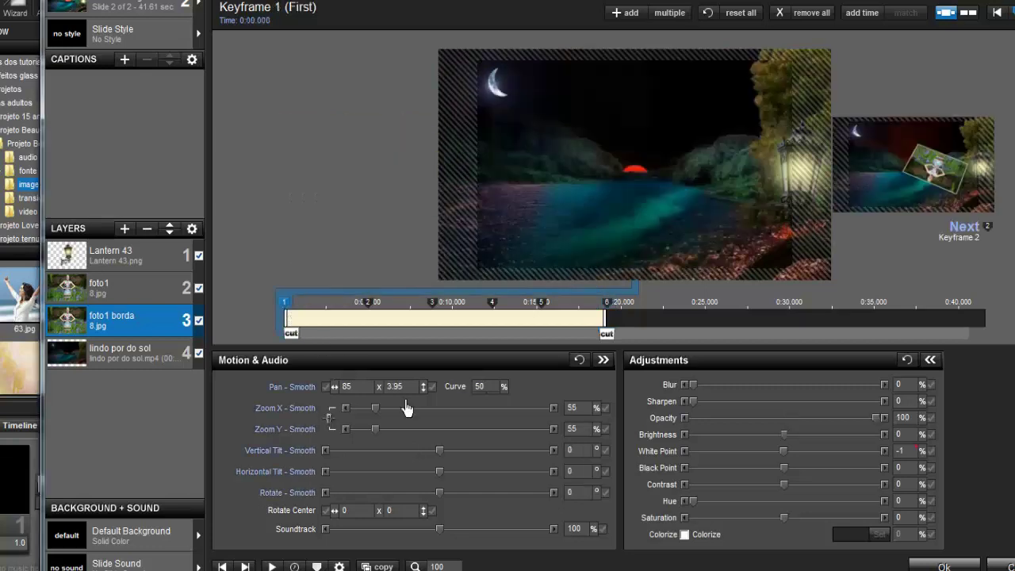
click(592, 417)
key(Return)
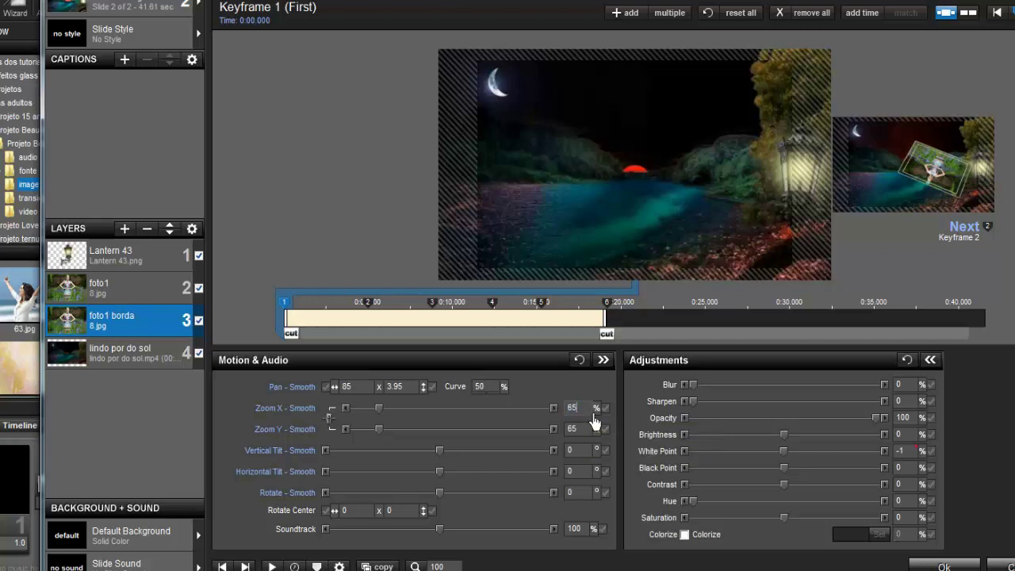
Step: Set the foto1 borda layer's zoom in the second keyframe to 65% and its vertical pan to 3.95
click(367, 319)
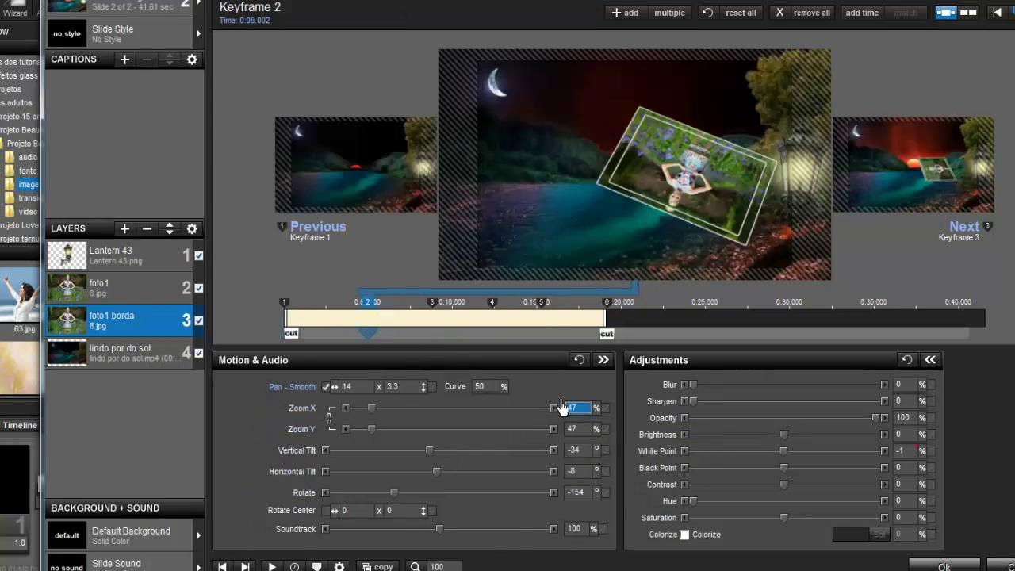
click(595, 414)
text(65)
key(Return)
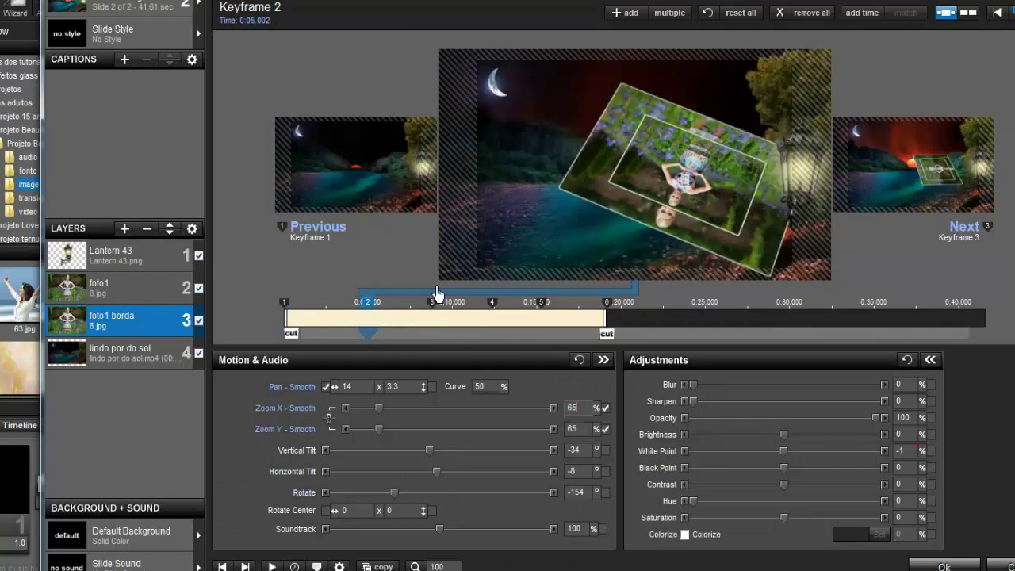
click(414, 388)
key(BackSpace)
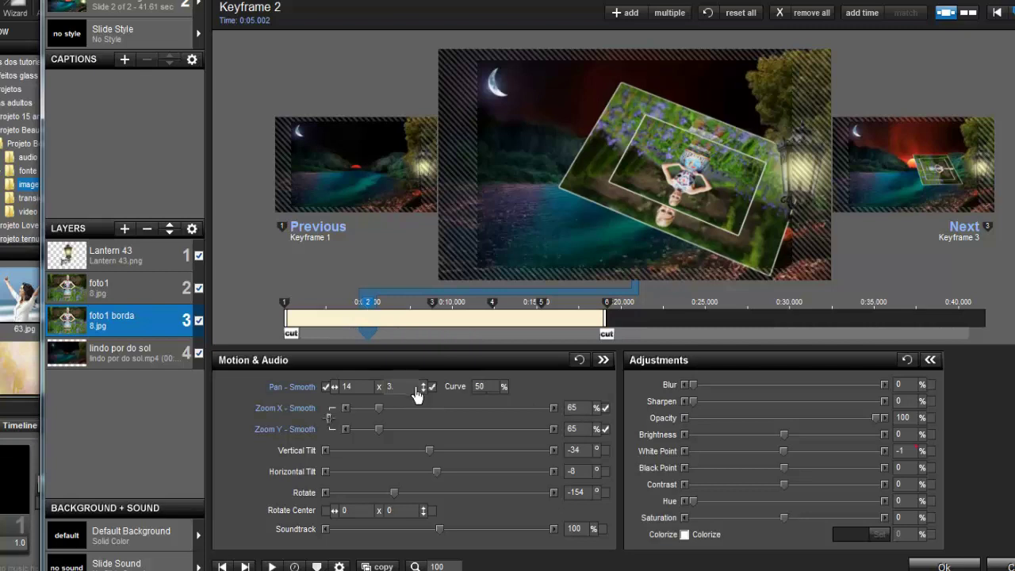
text(95)
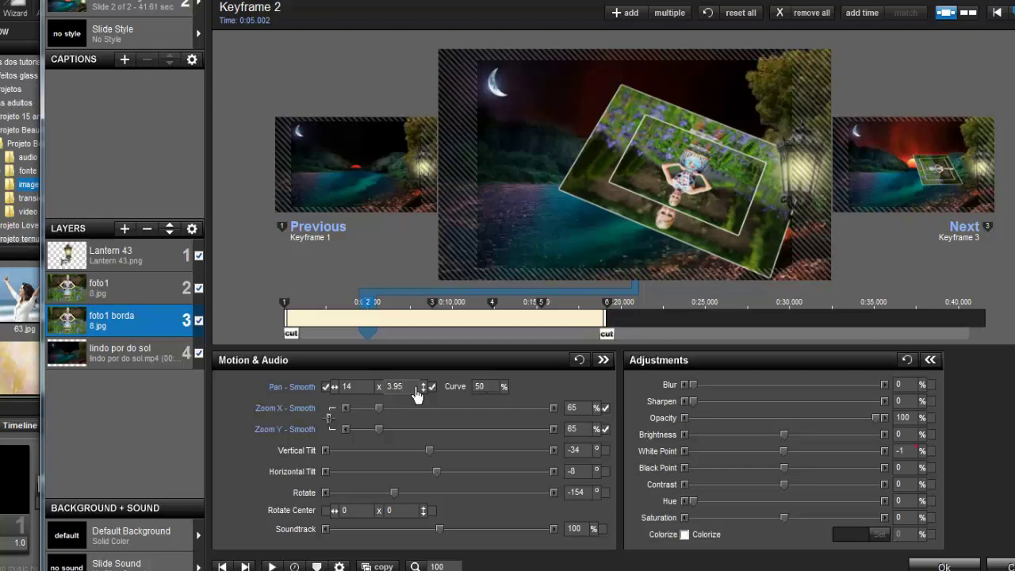
Step: Set the foto1 borda layer's vertical tilt, horizontal tilt and rotation in the second keyframe to 0°
click(589, 461)
text(0)
click(593, 479)
text(0)
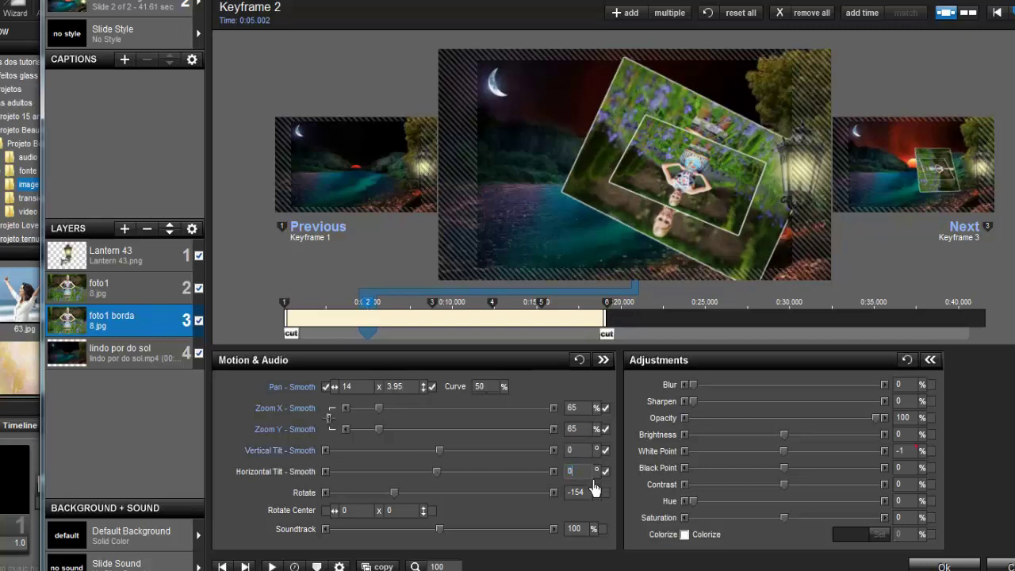
click(593, 494)
text(0)
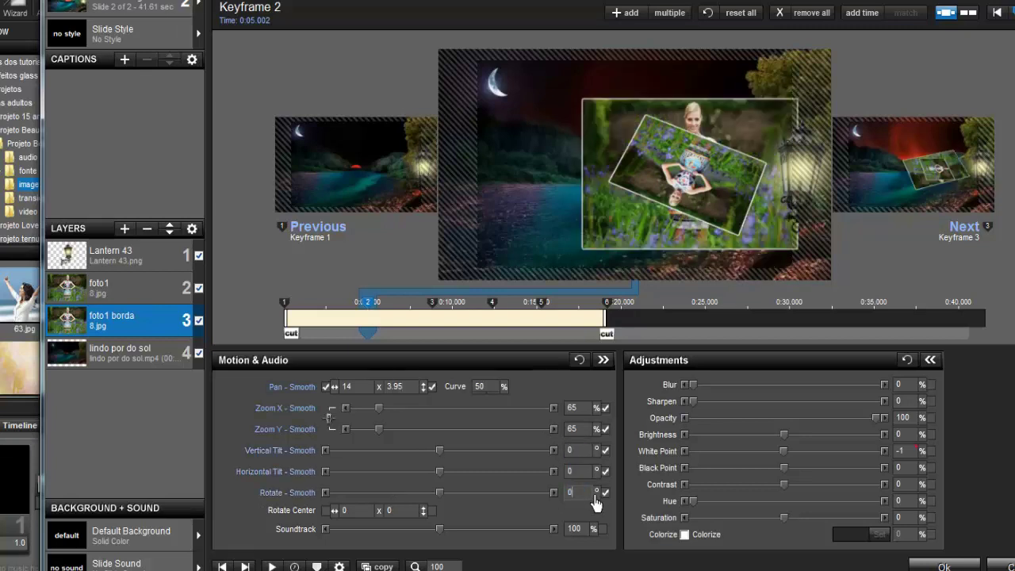
Step: Copy the foto1 borda layer's second keyframe settings to its third keyframe and check the third and fourth keyframes
click(435, 301)
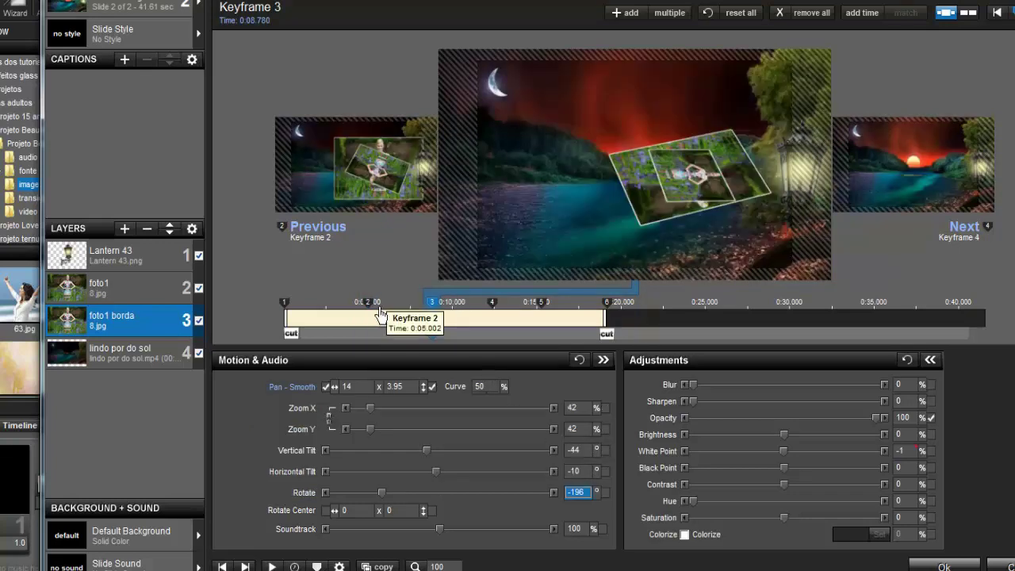
click(380, 314)
right_click(380, 314)
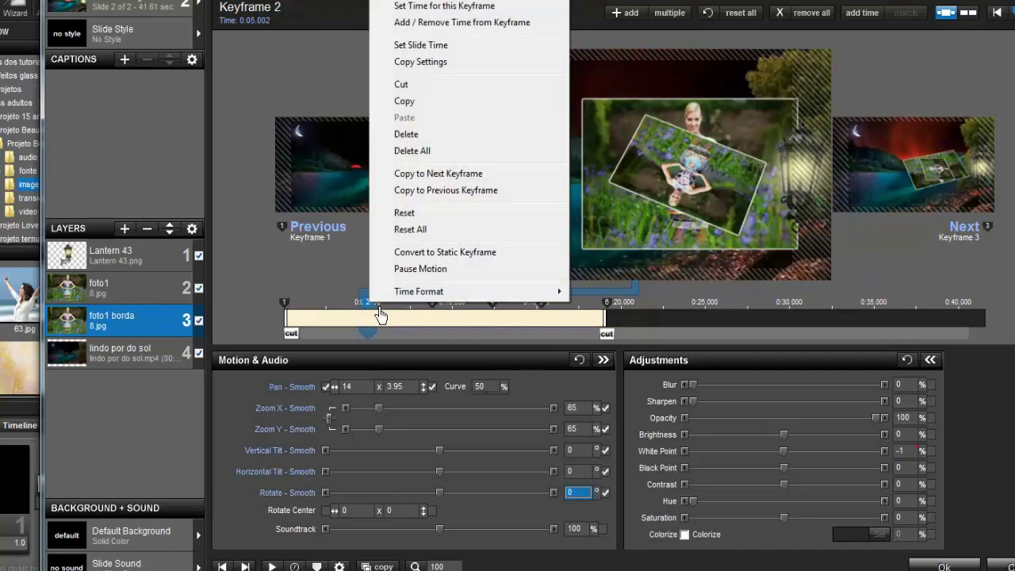
click(424, 179)
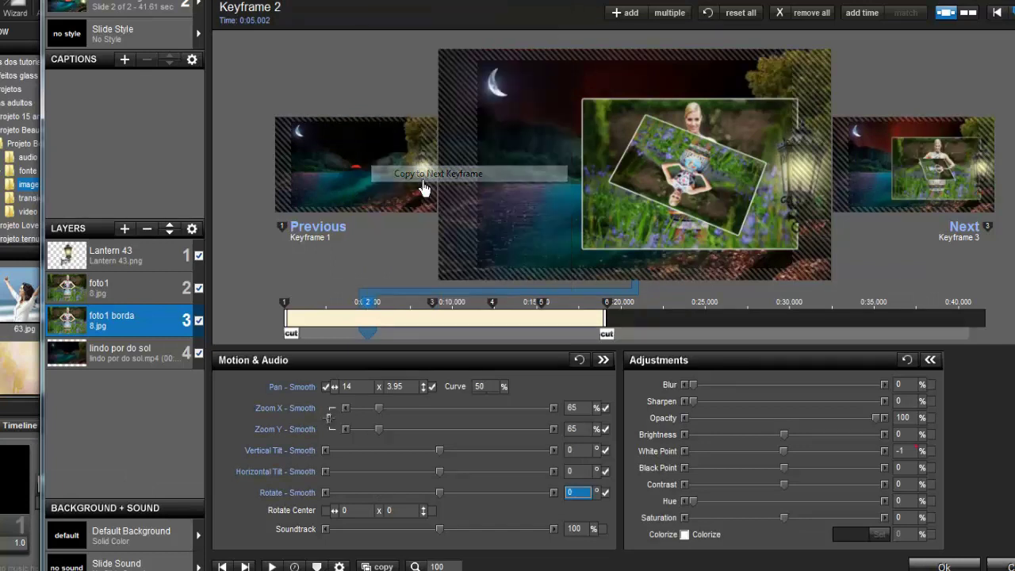
click(445, 312)
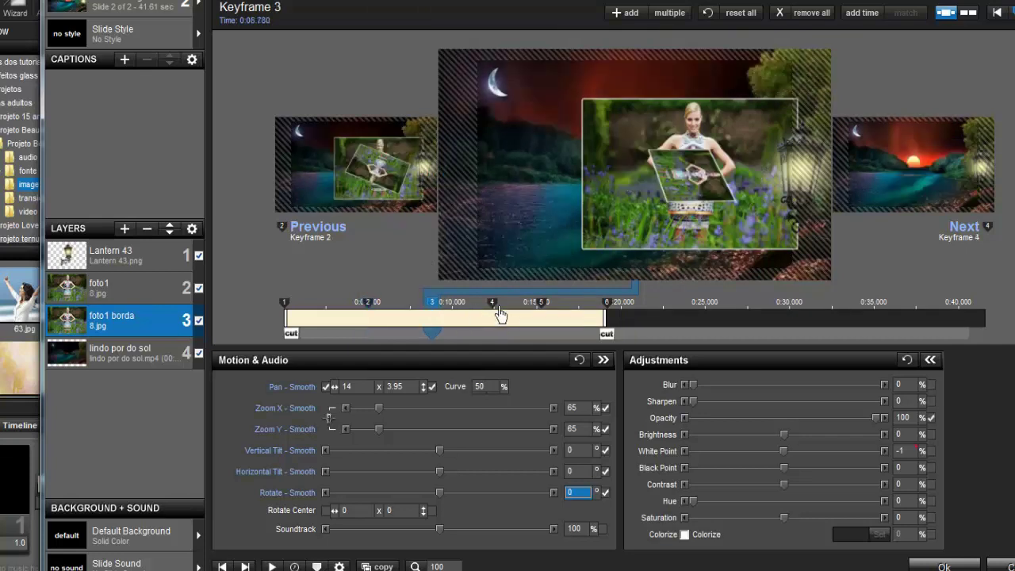
click(499, 313)
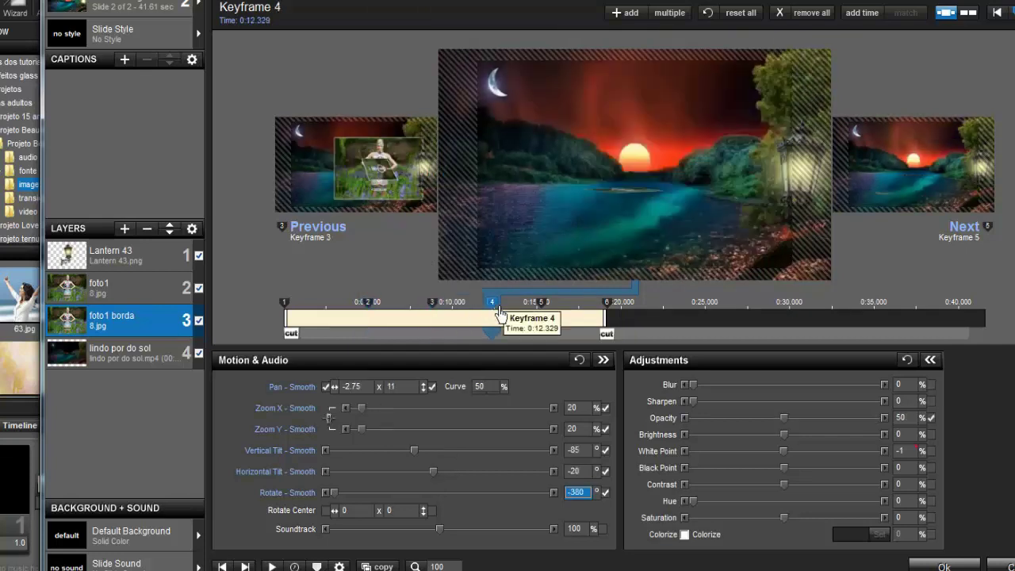
Step: Set the foto1 layer's vertical pan in the second keyframe to 3.95 and its zoom to 55%
click(146, 293)
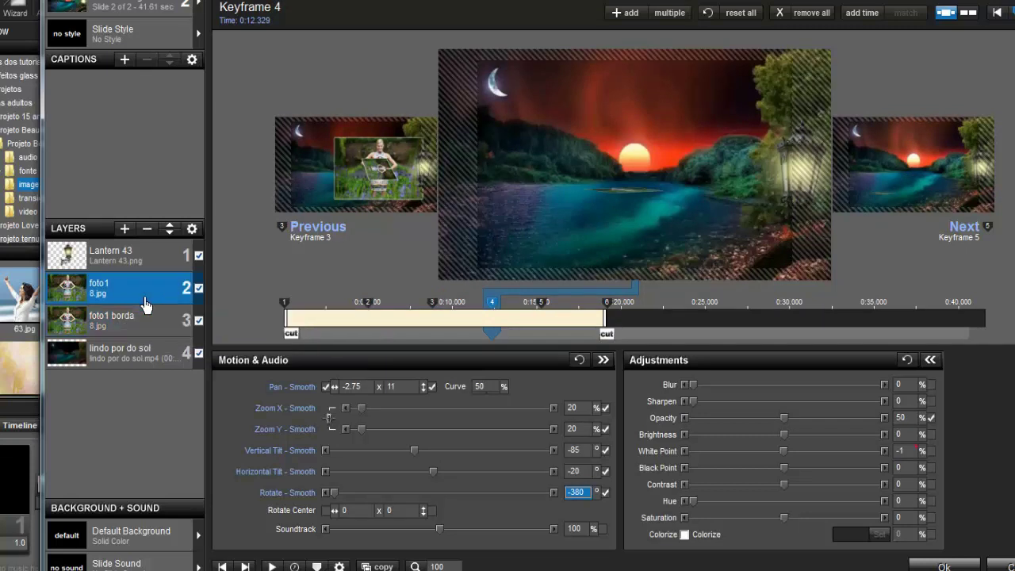
click(380, 317)
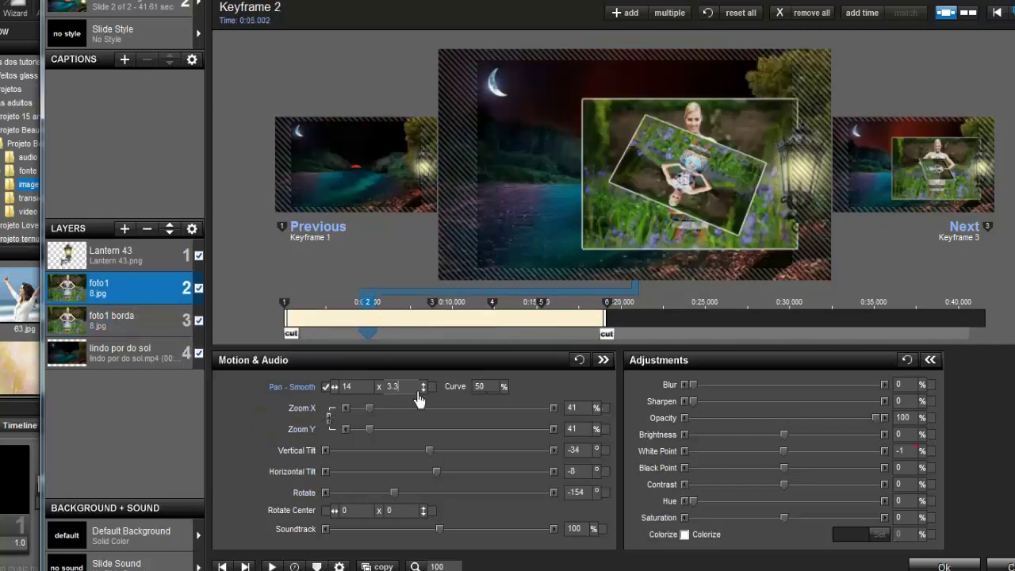
scroll(419, 400, up, 6)
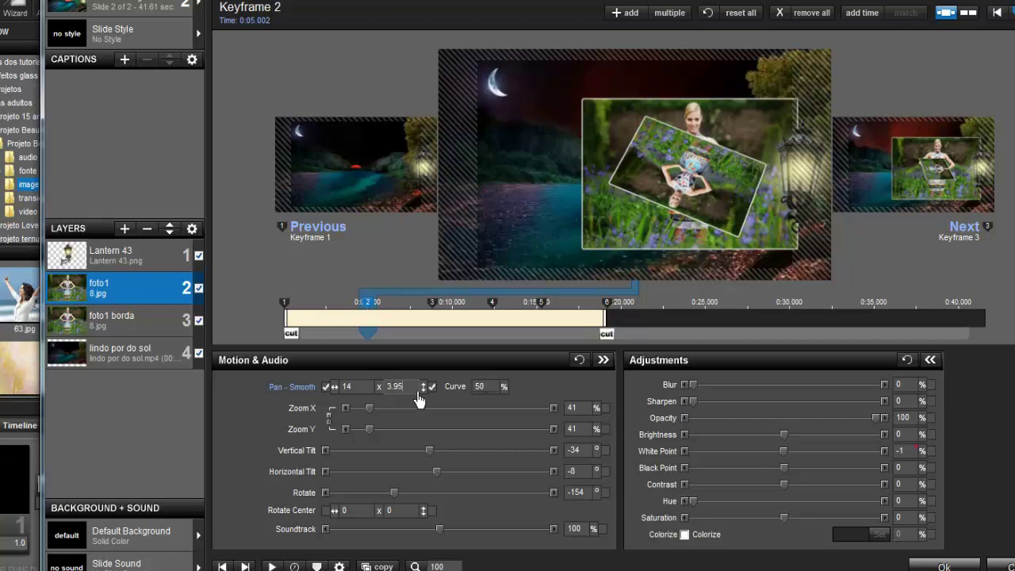
click(582, 412)
text(55)
key(Return)
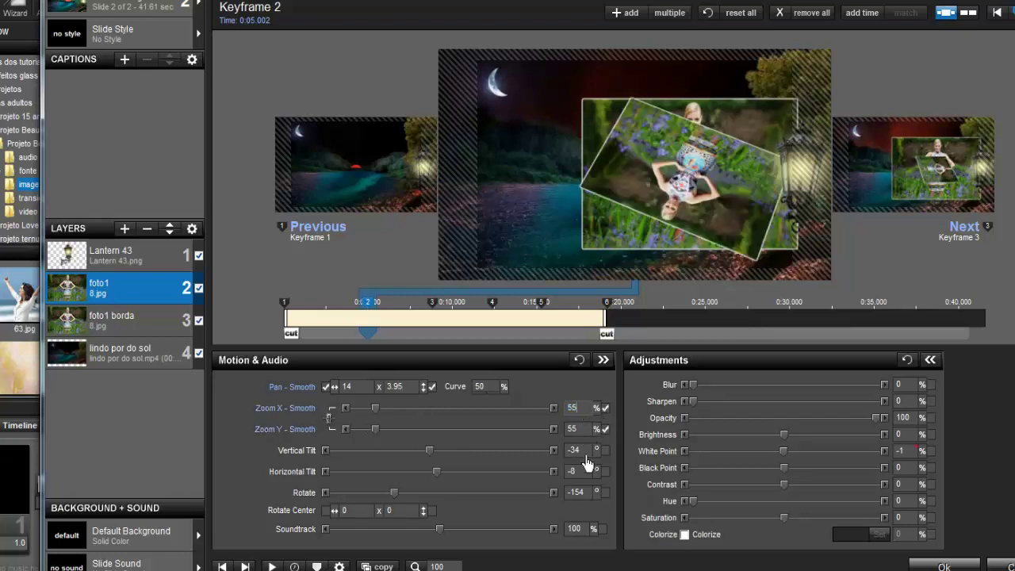
Step: Set the foto1 layer's vertical tilt, horizontal tilt and rotation in the second keyframe to 0°
click(584, 455)
text(0)
key(Return)
click(575, 474)
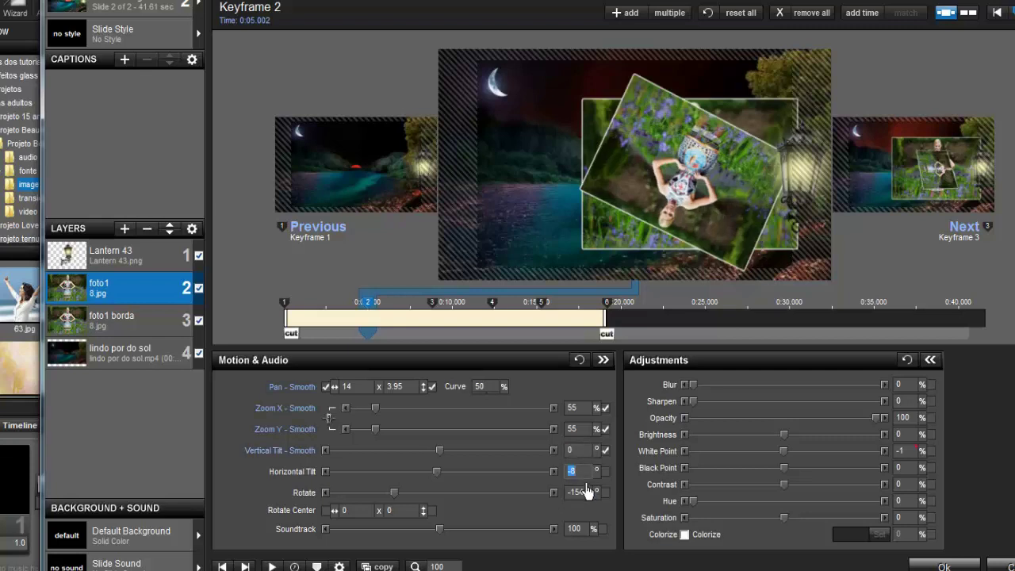
text(0)
key(Return)
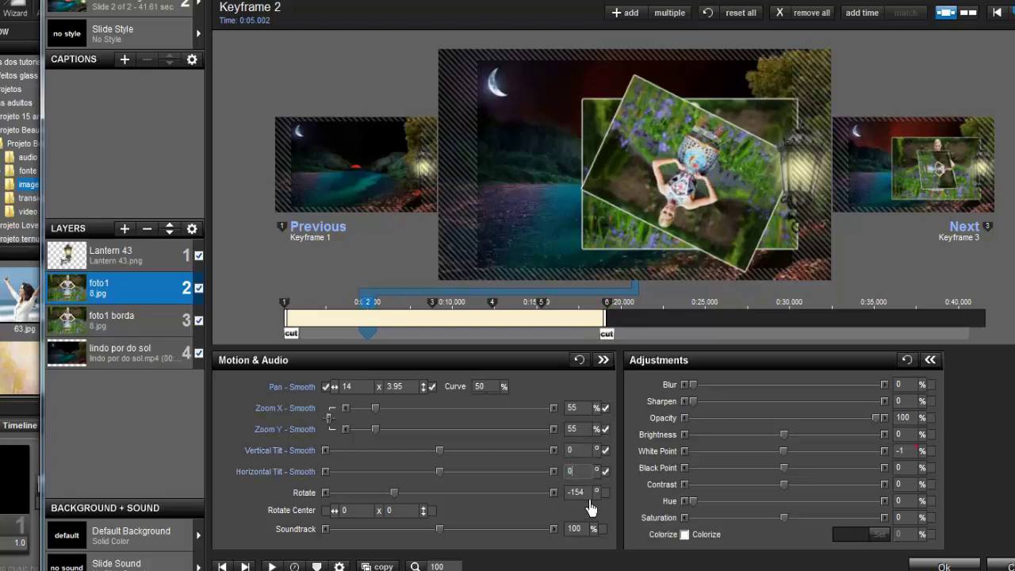
key(Tab)
text(0)
key(Return)
Step: Copy the foto1 layer's second keyframe settings to its third keyframe and check the fourth keyframe
right_click(367, 327)
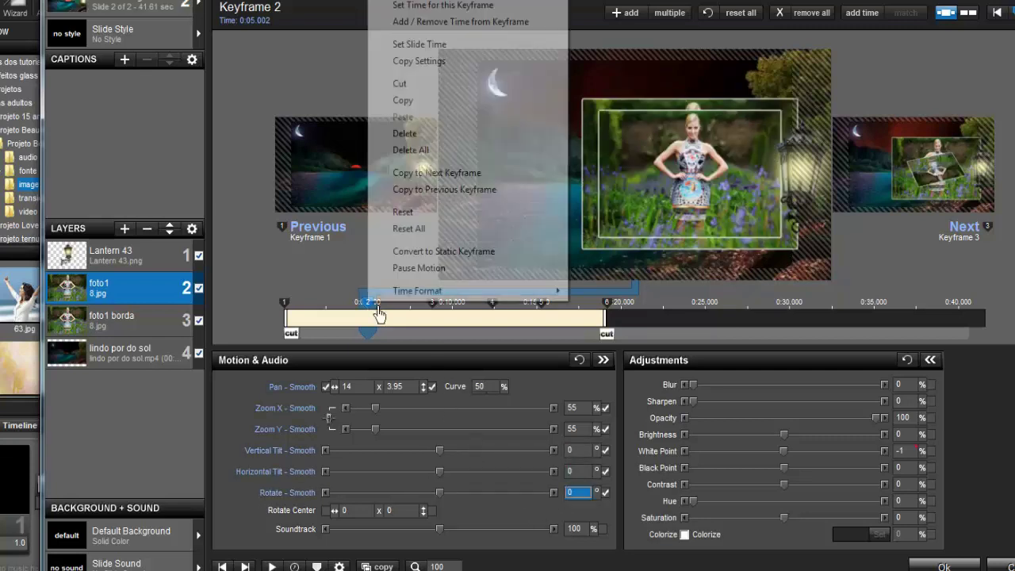
click(422, 174)
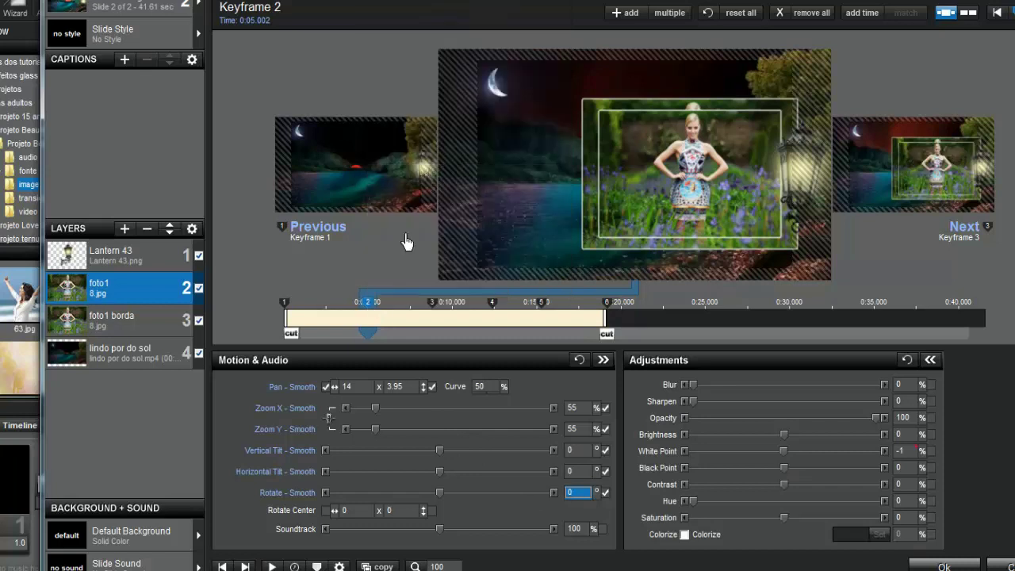
click(500, 314)
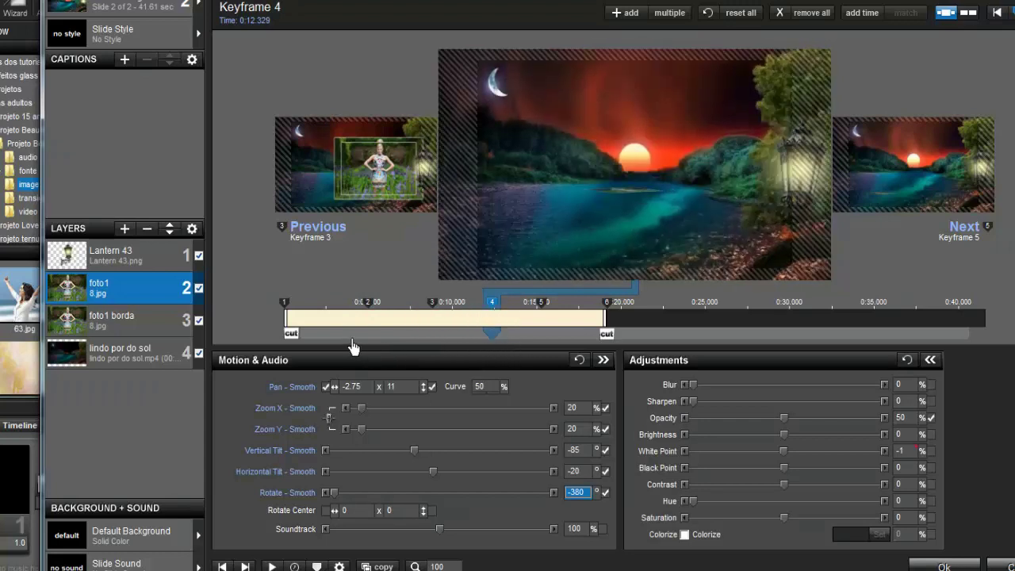
Step: Set the foto1 borda layer's blur to 100% and brightness to 53% in the second keyframe
click(165, 332)
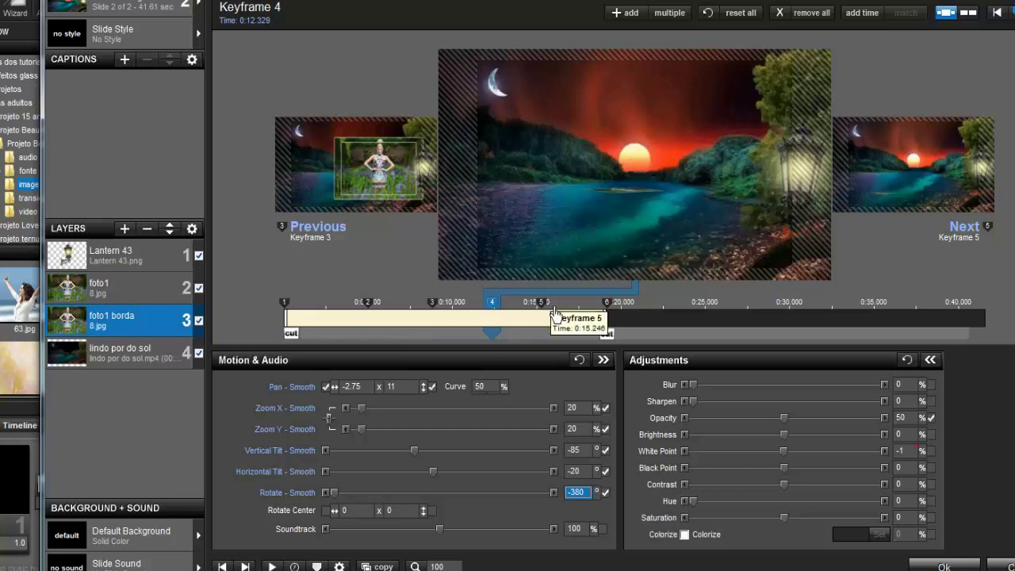
click(584, 317)
click(607, 311)
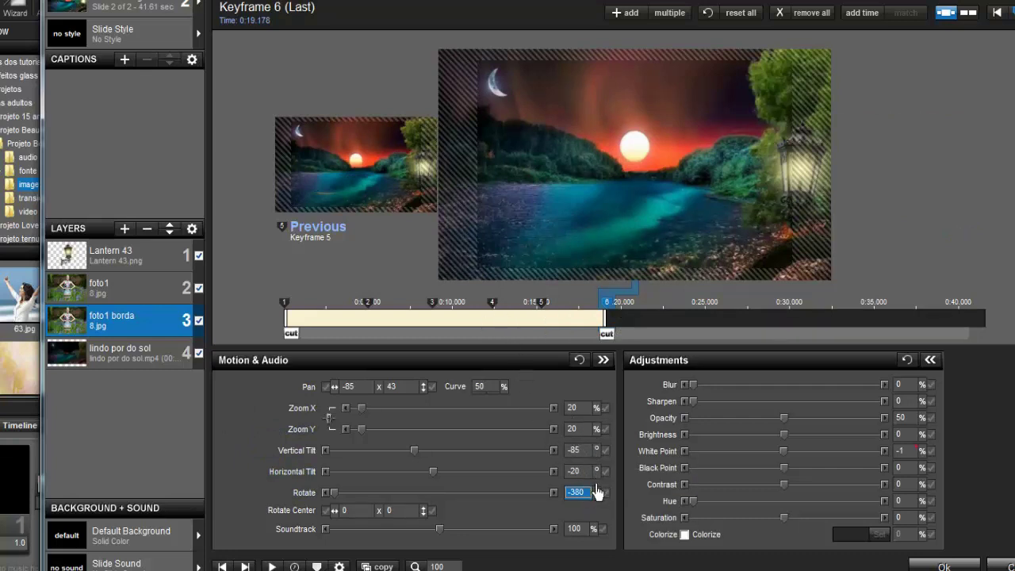
click(382, 316)
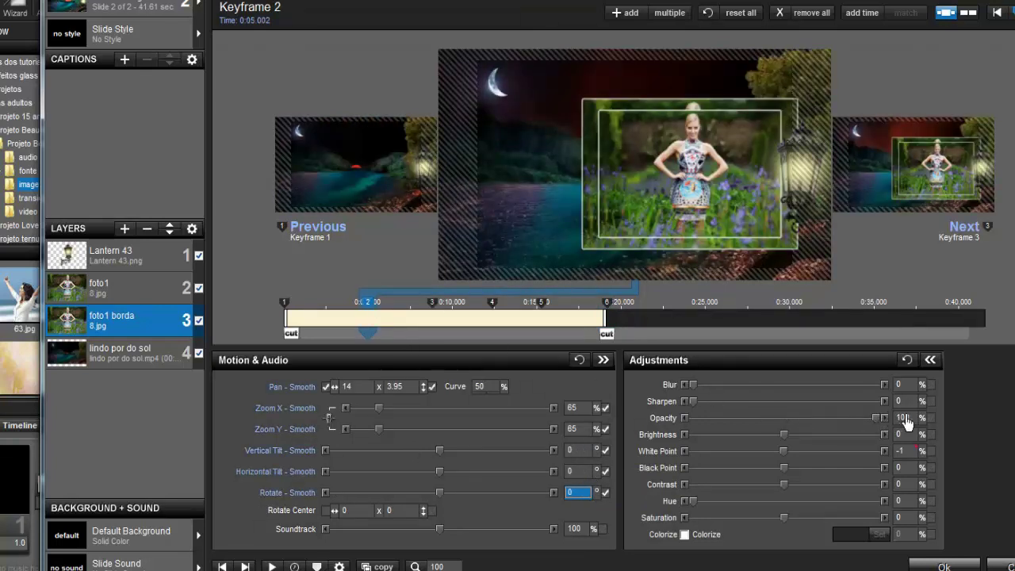
click(914, 386)
text(100)
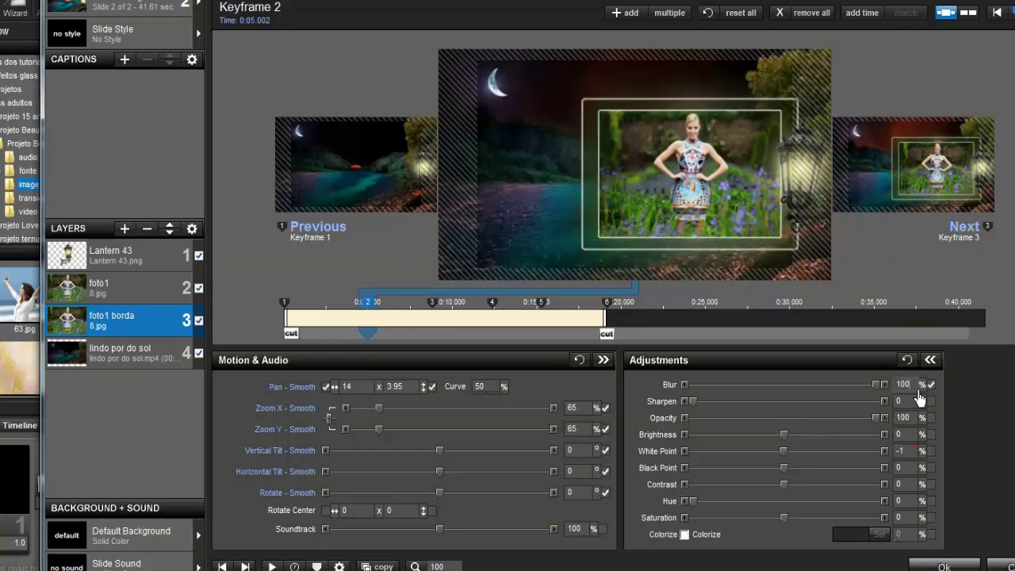
key(Tab)
text(53)
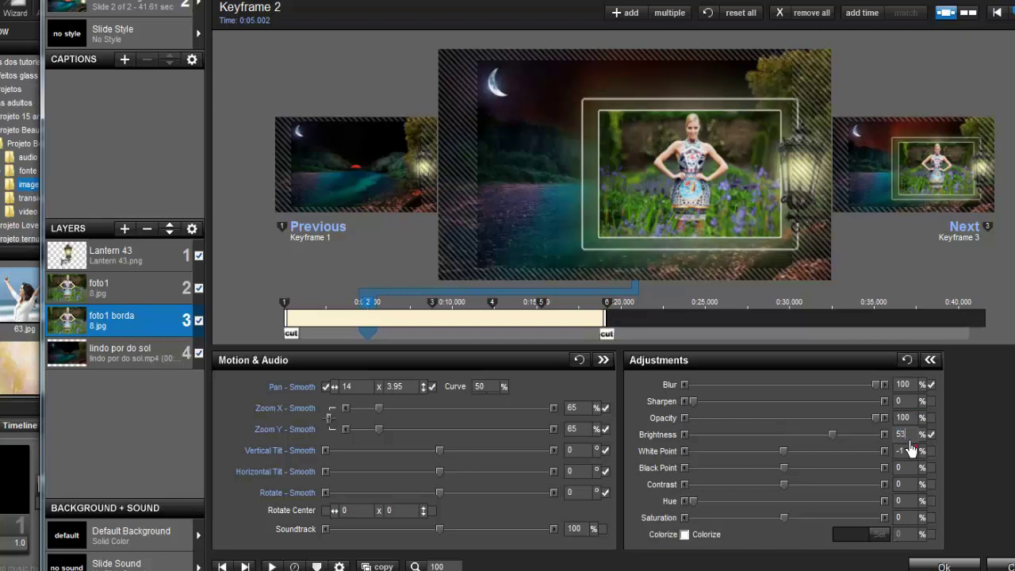
Step: Set the foto1 borda layer's black point to 43% and contrast to 31% in the second keyframe
click(913, 470)
text(43)
key(Tab)
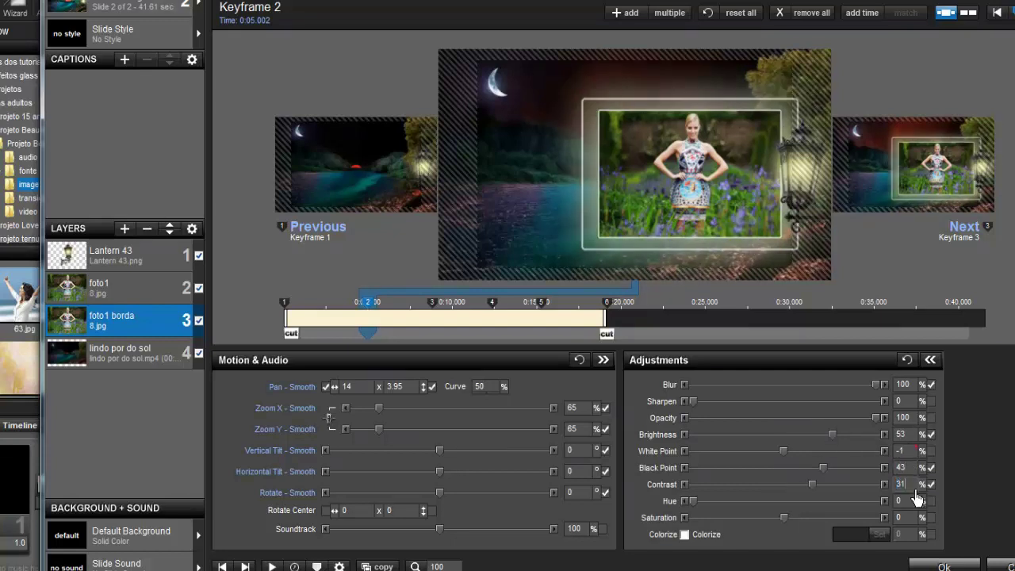
Step: Colorize the foto1 borda layer bright red in the second keyframe
click(687, 535)
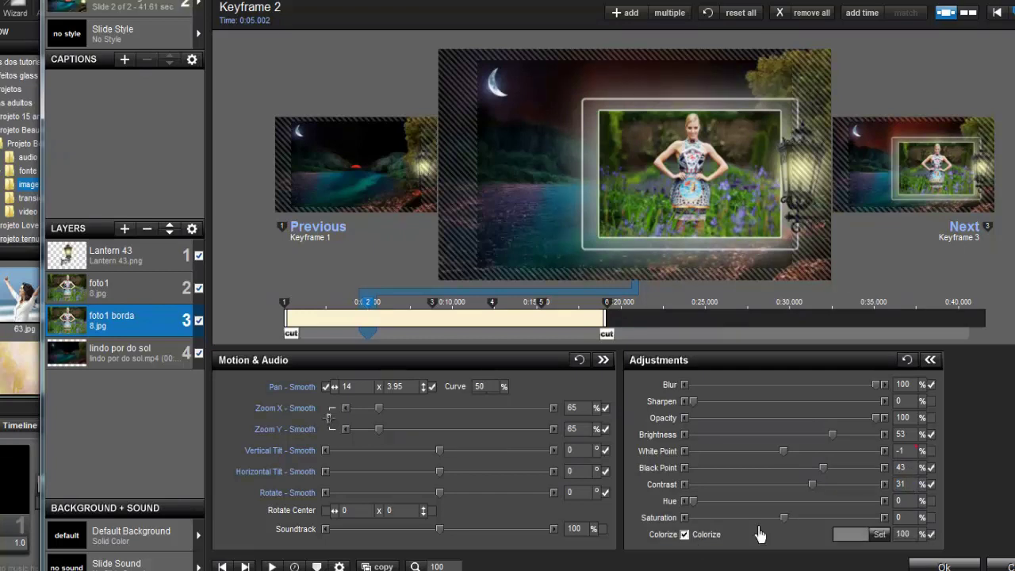
click(884, 536)
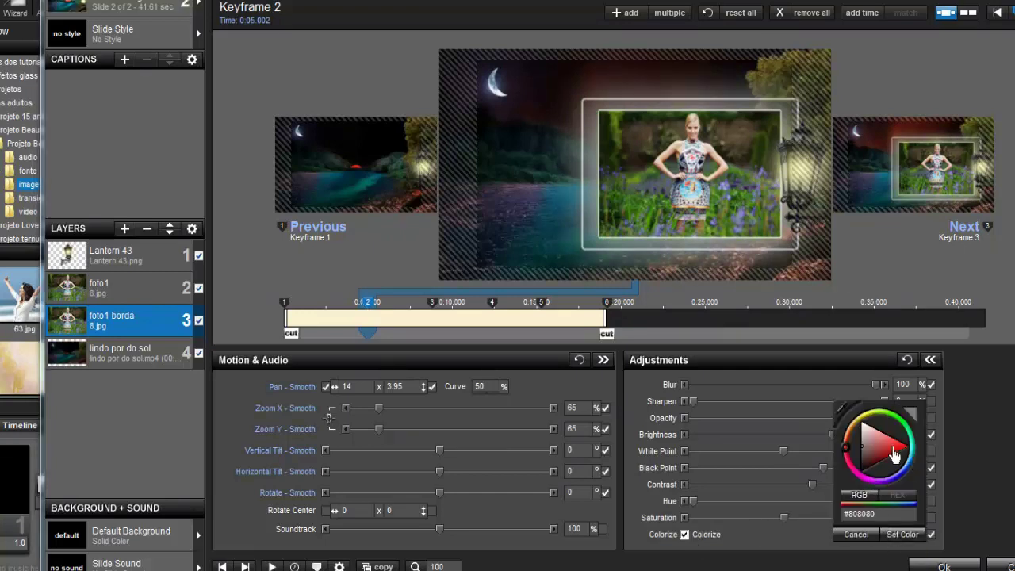
drag(899, 452, 903, 453)
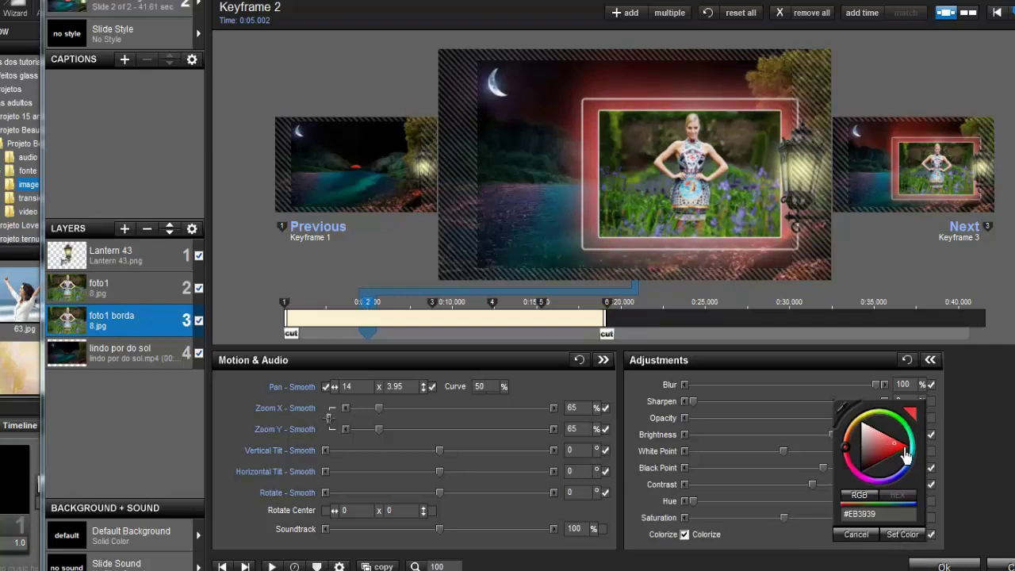
drag(907, 454, 904, 454)
click(886, 529)
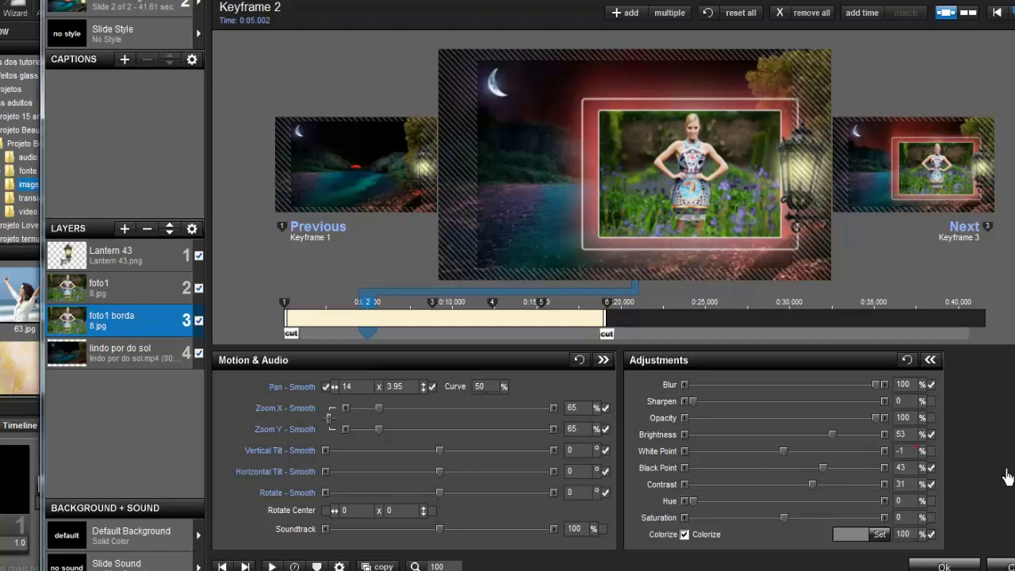
Step: Copy the foto1 borda layer's second keyframe settings to its third keyframe and check keyframes four to six
right_click(380, 314)
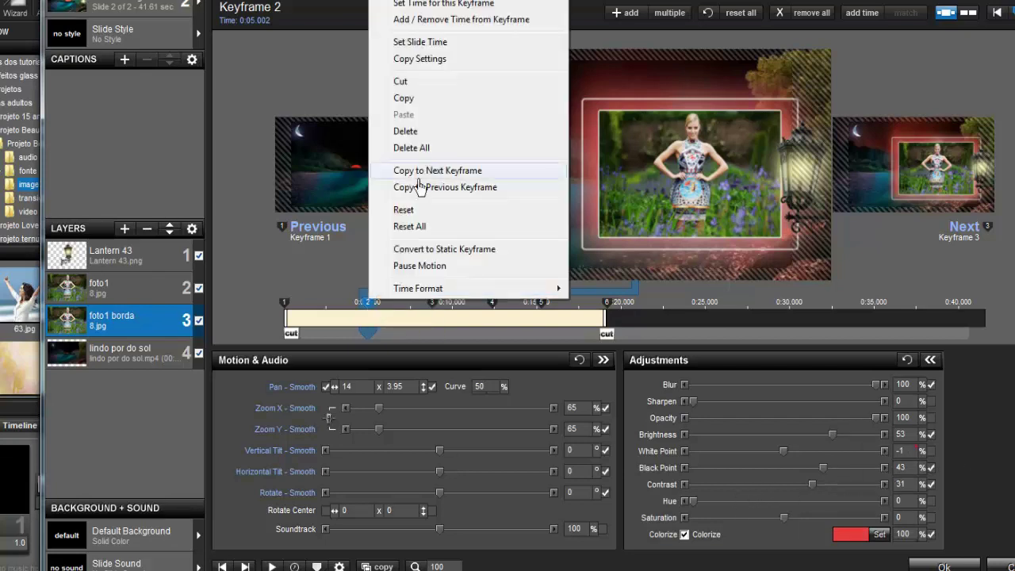
click(420, 176)
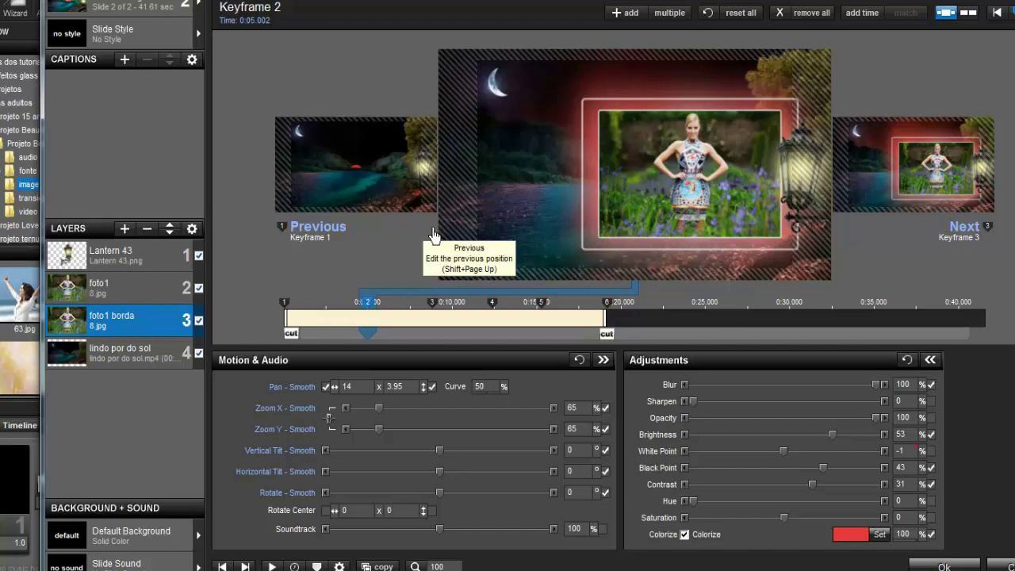
click(492, 302)
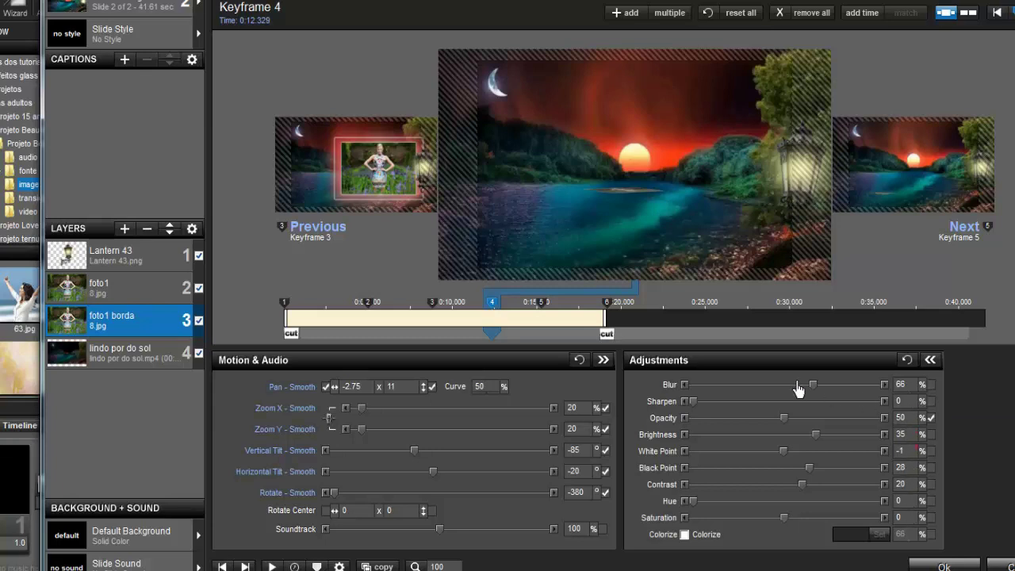
click(547, 305)
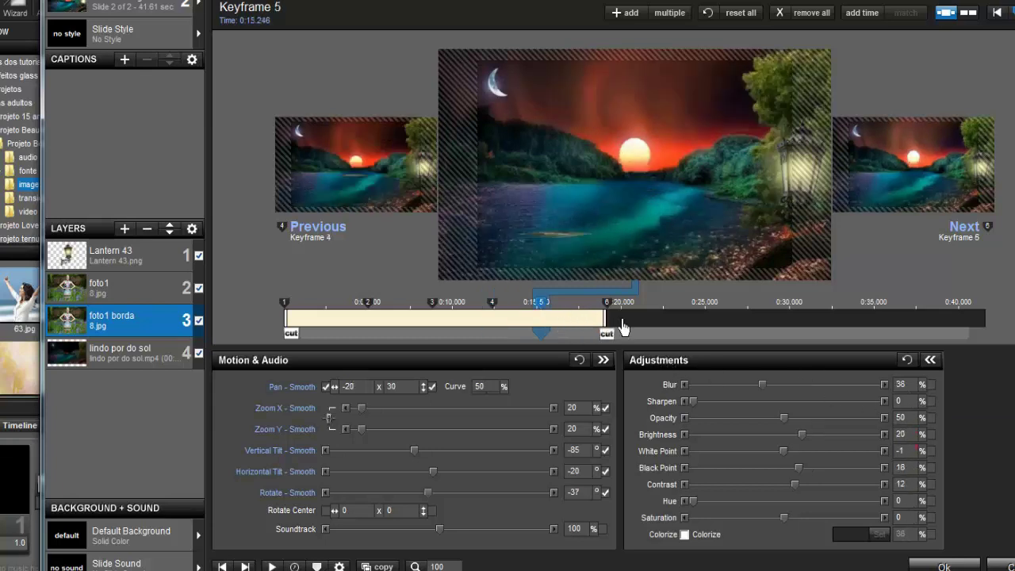
click(618, 317)
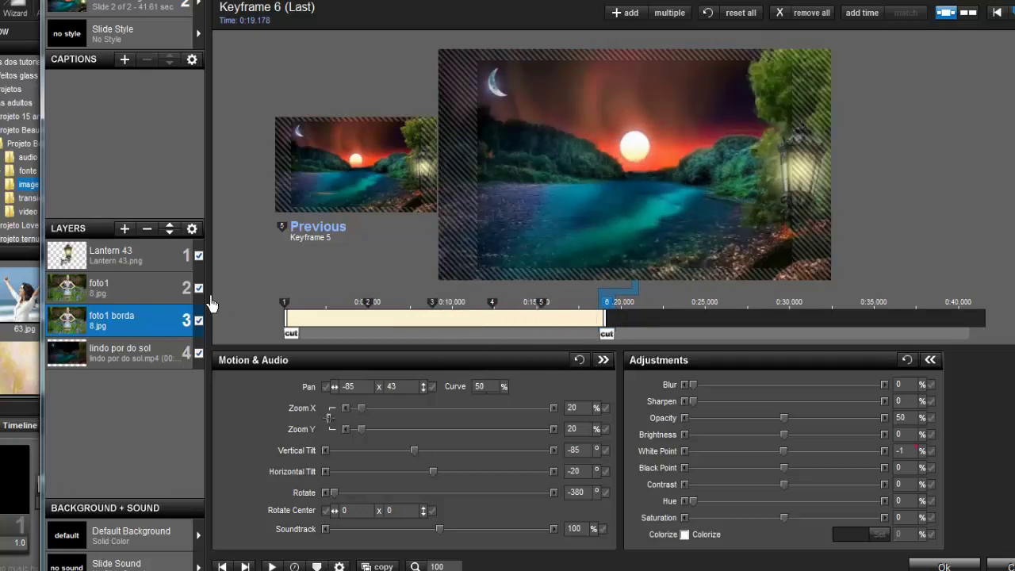
Step: Duplicate the foto1 and foto1 borda layers and order the four layers as two photo-and-border pairs
right_click(143, 305)
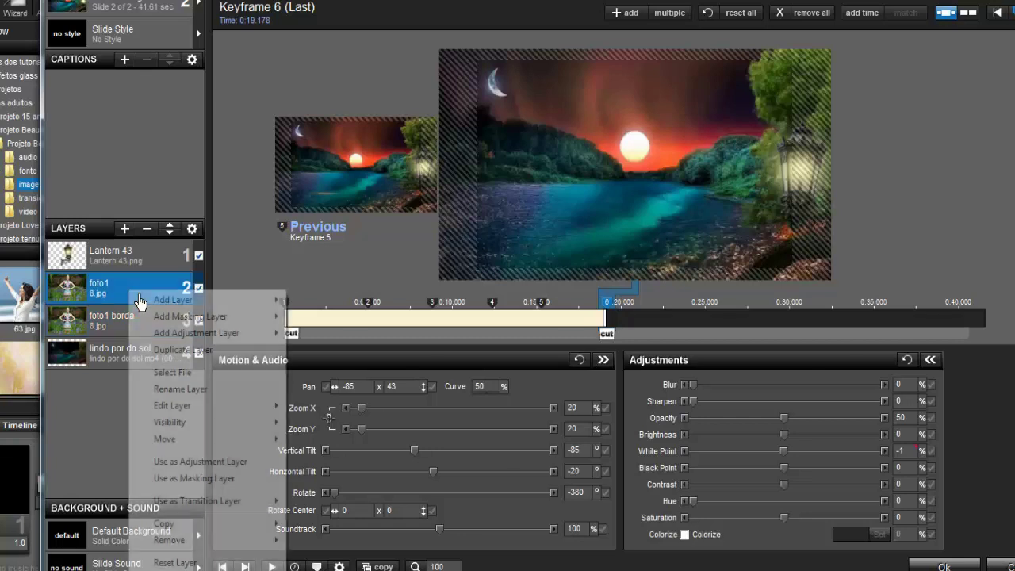
click(178, 350)
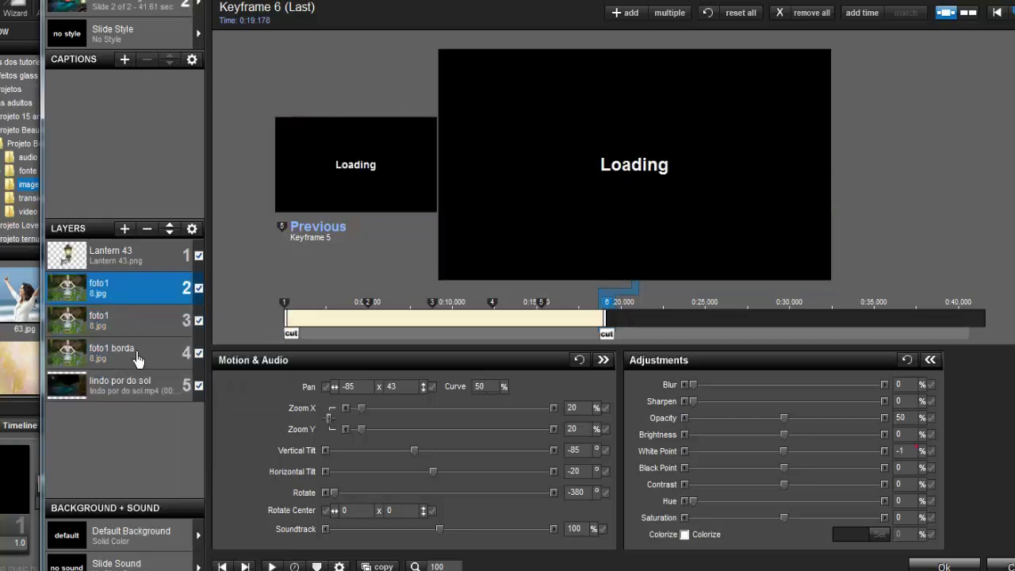
right_click(136, 355)
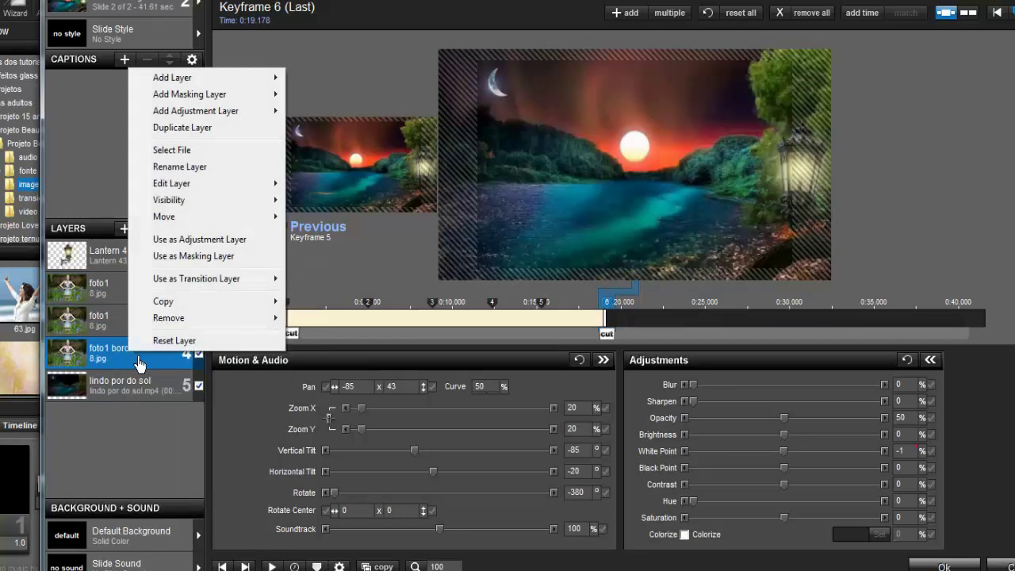
click(202, 135)
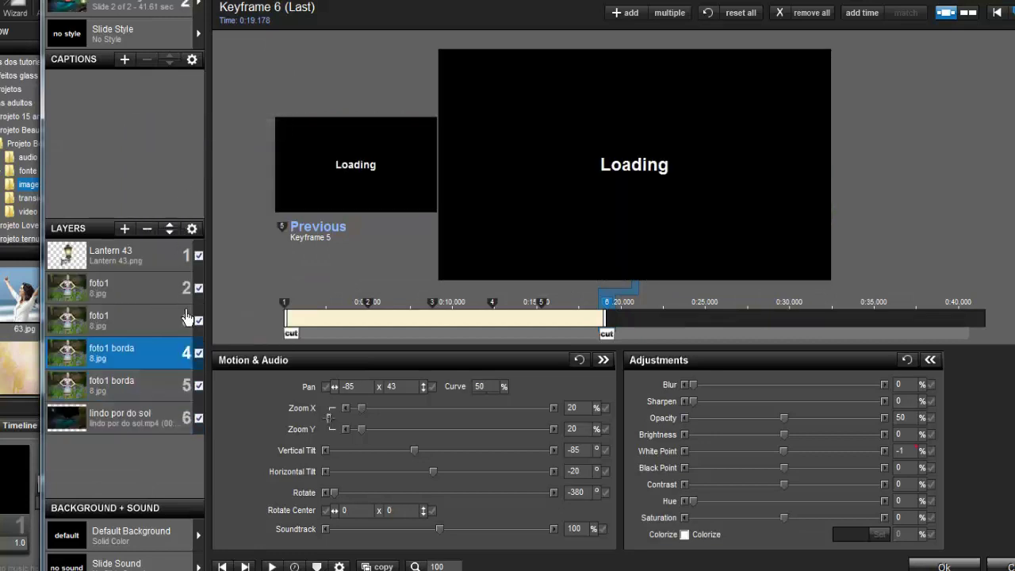
click(182, 235)
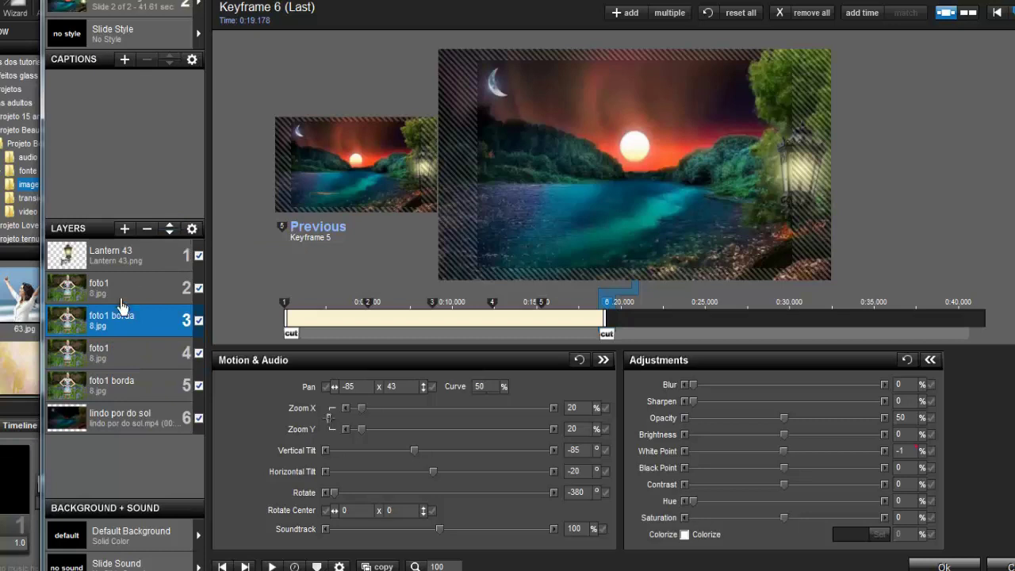
Step: Replace the image of the lower foto1 layer with file 9
click(121, 359)
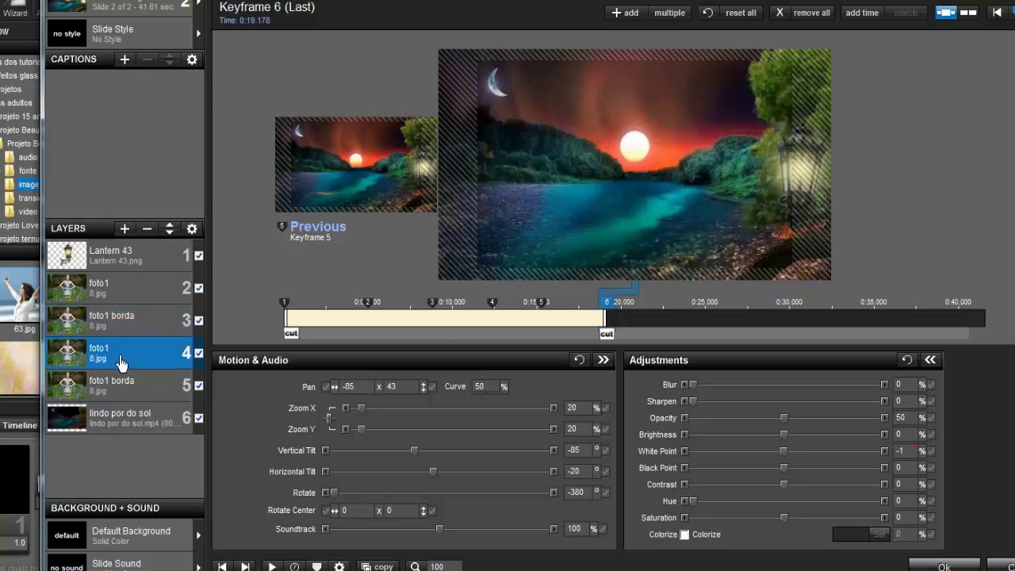
right_click(121, 363)
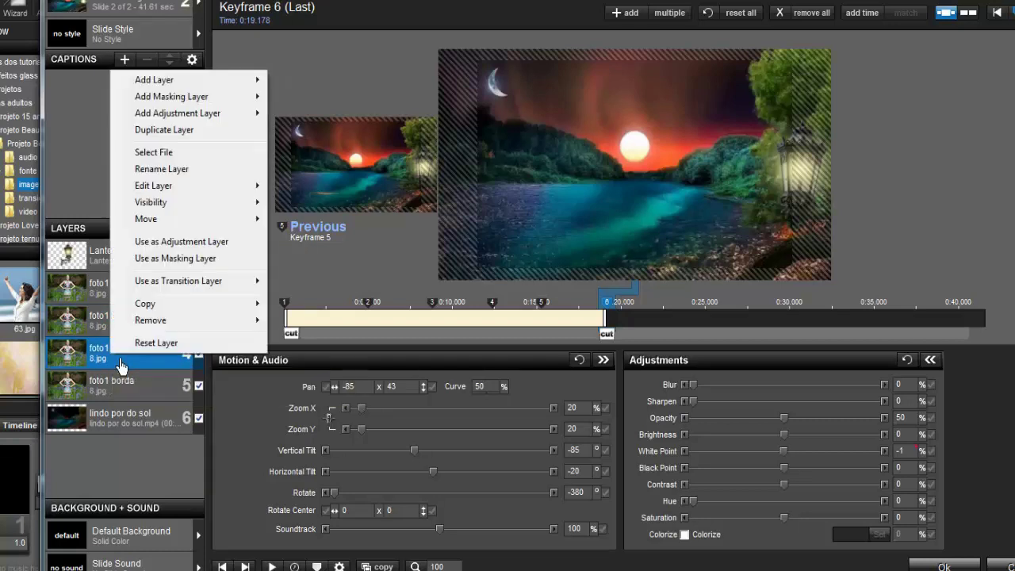
click(153, 154)
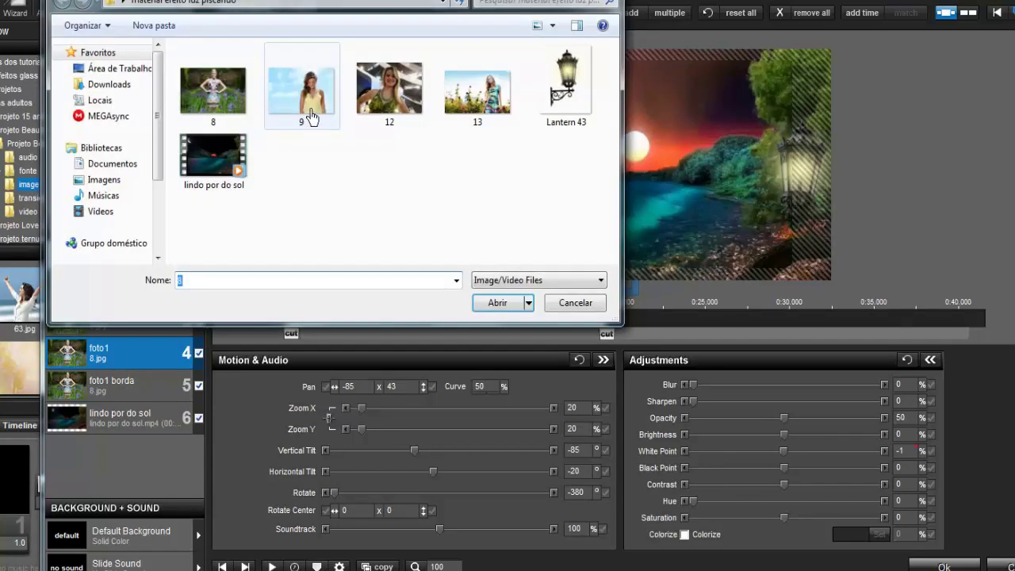
click(307, 111)
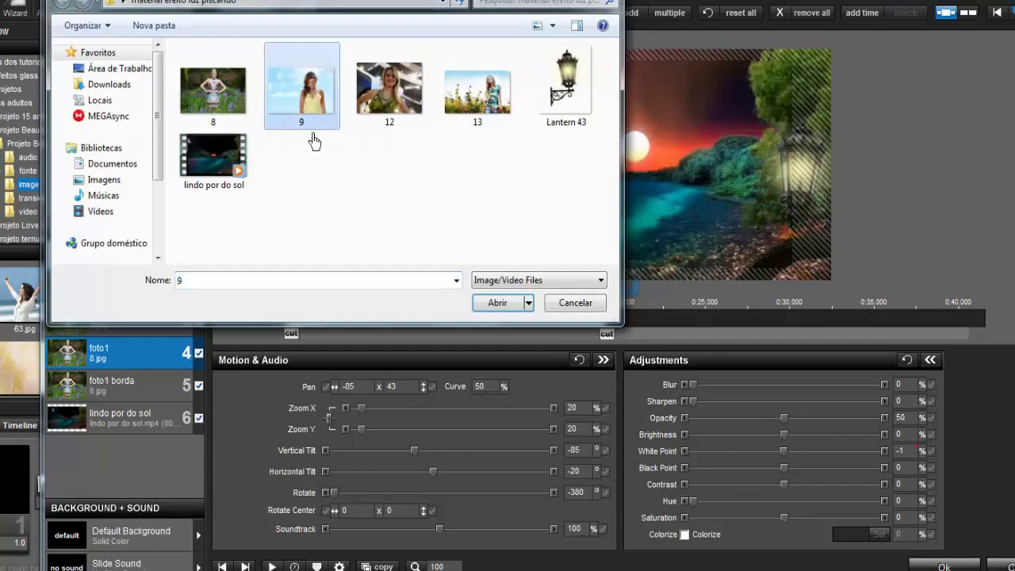
click(497, 302)
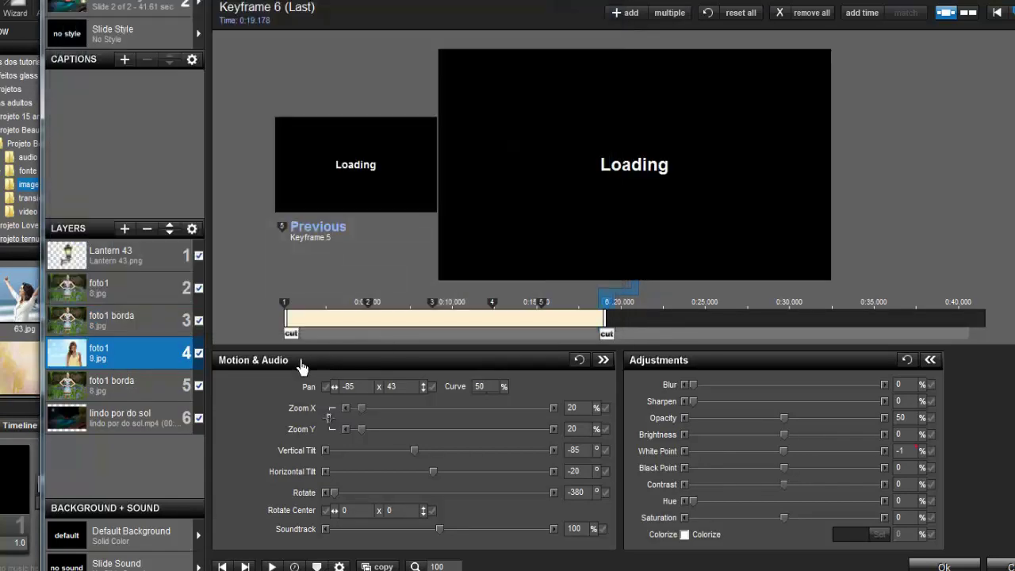
Step: Replace the image of the lower foto1 borda layer with file 9
right_click(149, 394)
click(171, 181)
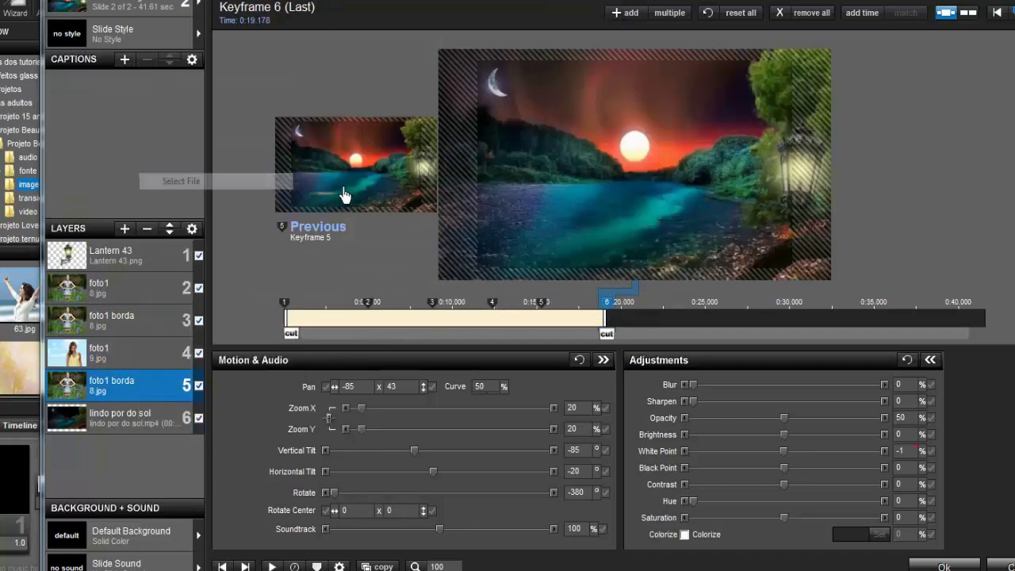
click(321, 93)
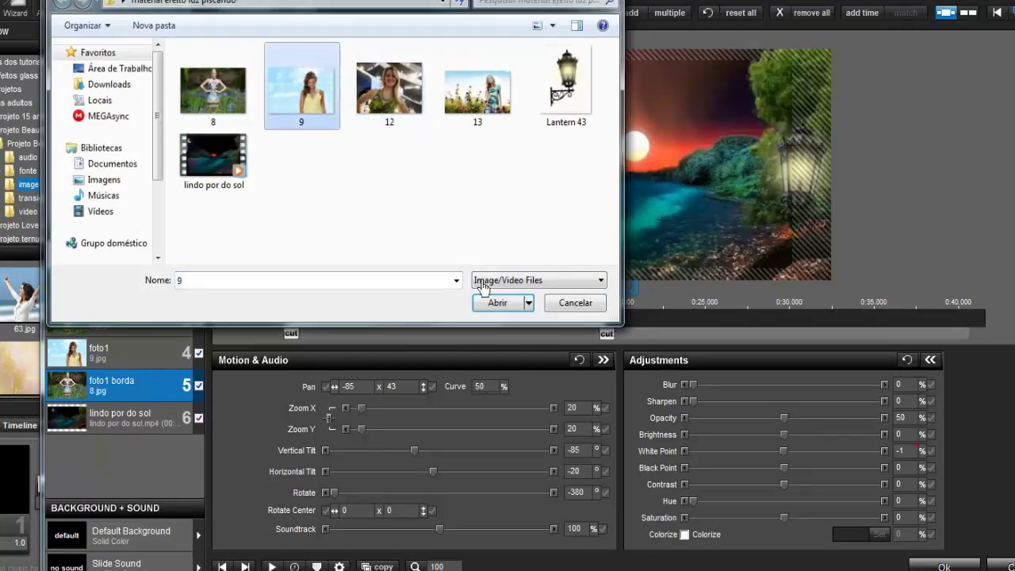
click(497, 302)
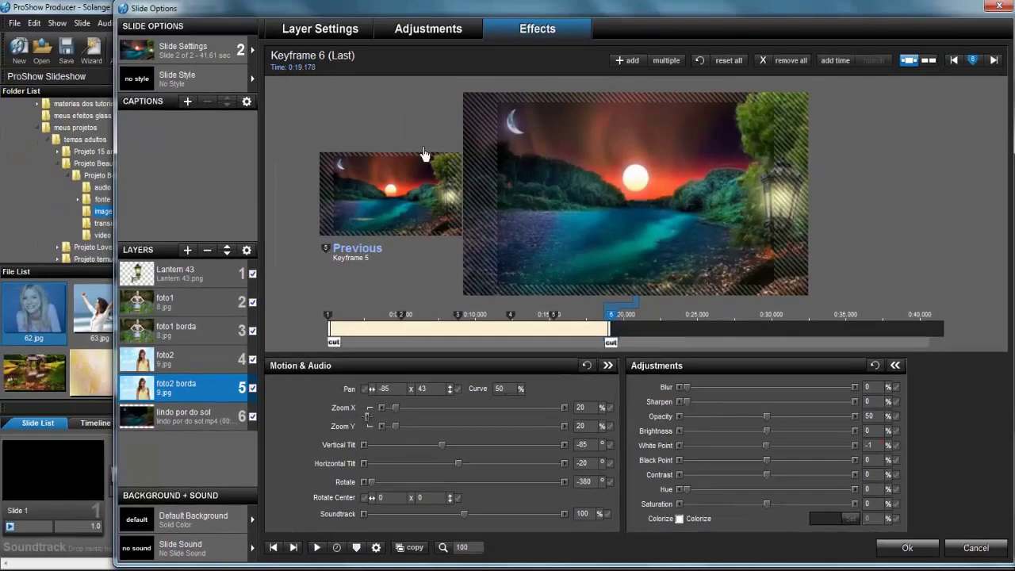
Step: Set the foto2 borda layer's sixth keyframe time to 24.658 and its fifth keyframe time to 22.520
click(313, 75)
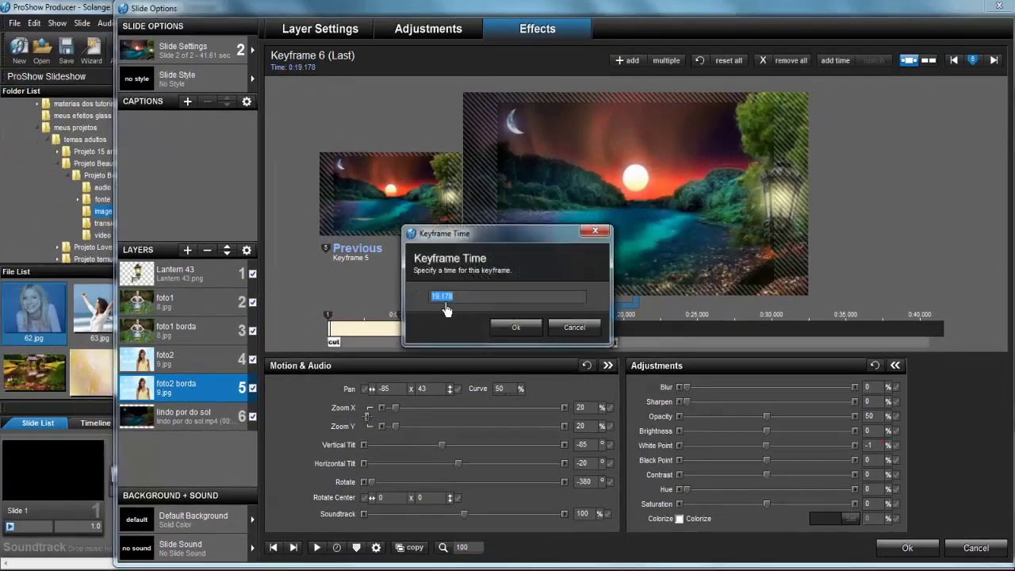
text(24.658)
key(Return)
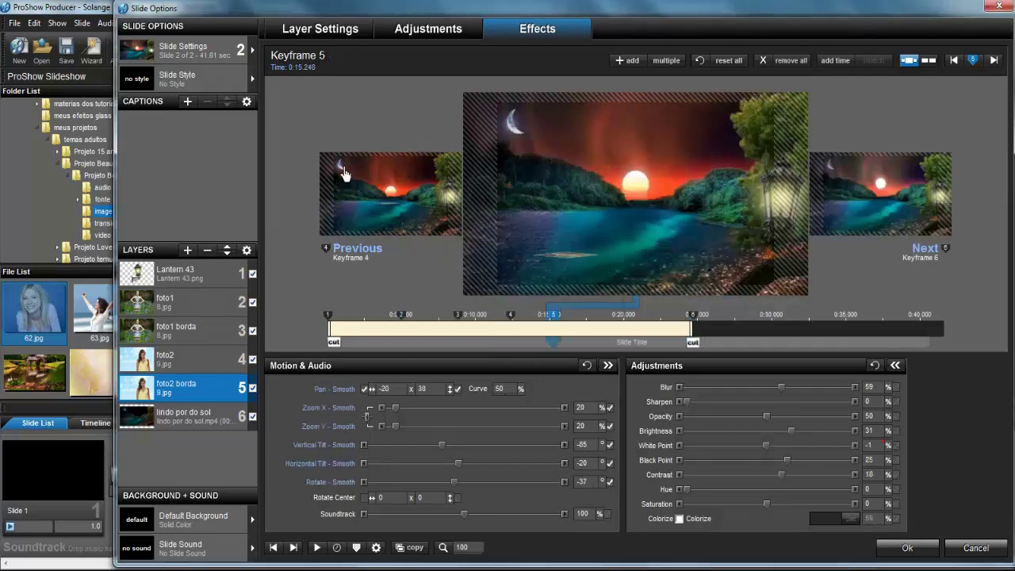
click(314, 79)
text(22.5)
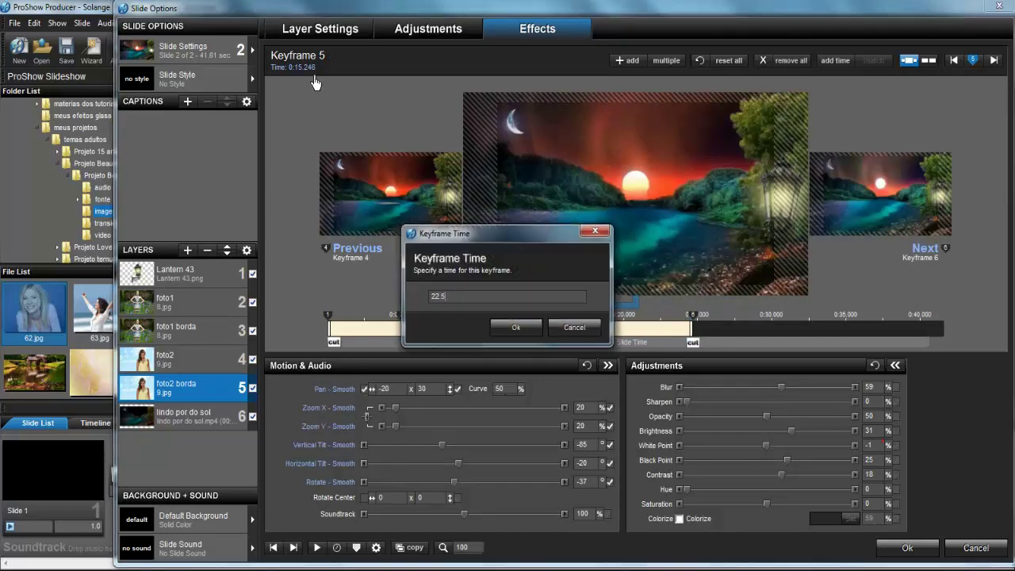
text(20)
key(Return)
Step: Set the foto2 borda layer's fourth keyframe time to 20.851
key(Page_Up)
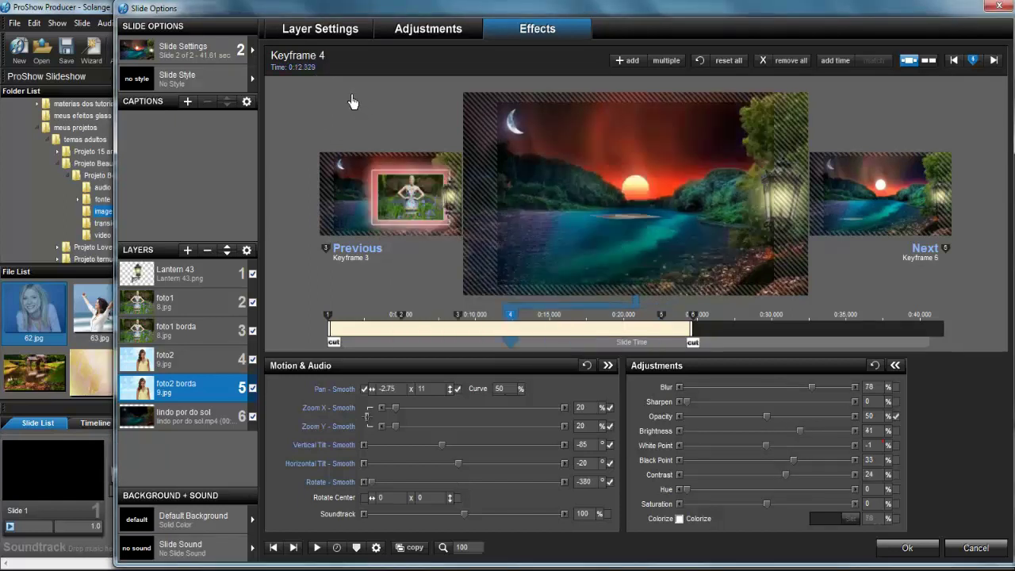
click(326, 81)
text(20.851)
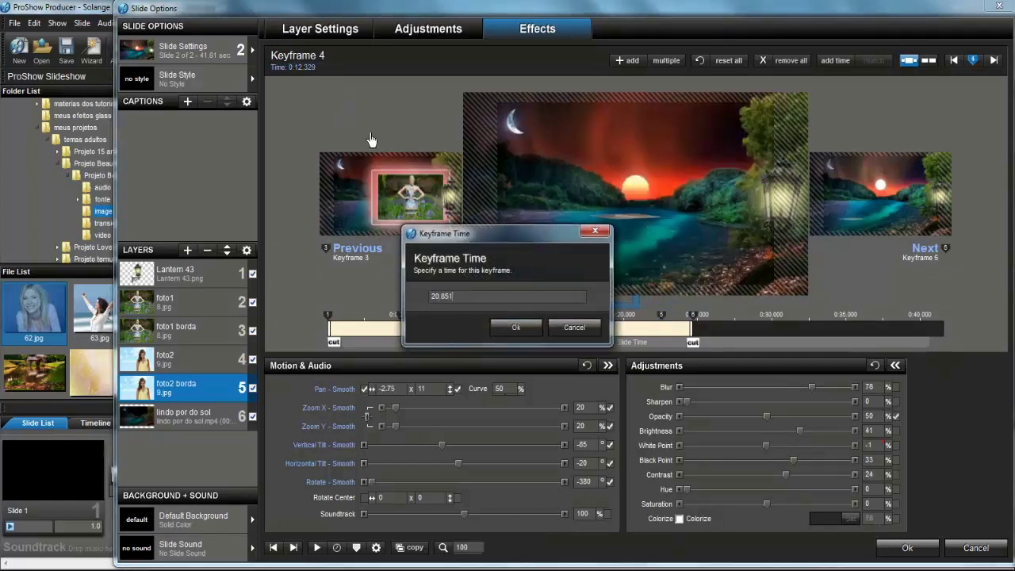
key(Return)
Step: Set the foto2 borda layer's third keyframe time to 18.962 and its second keyframe time to 16.611
key(Page_Up)
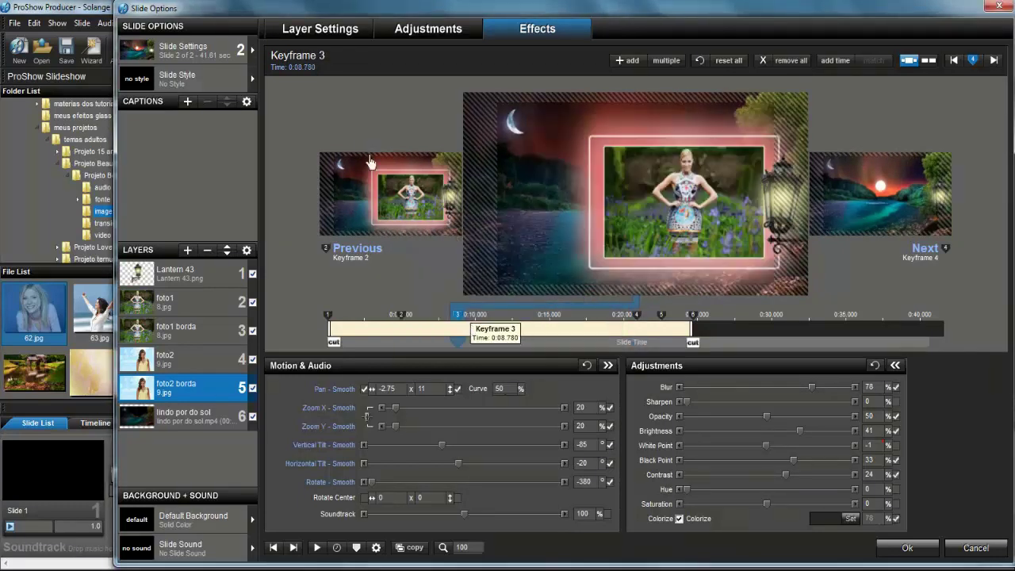
click(306, 70)
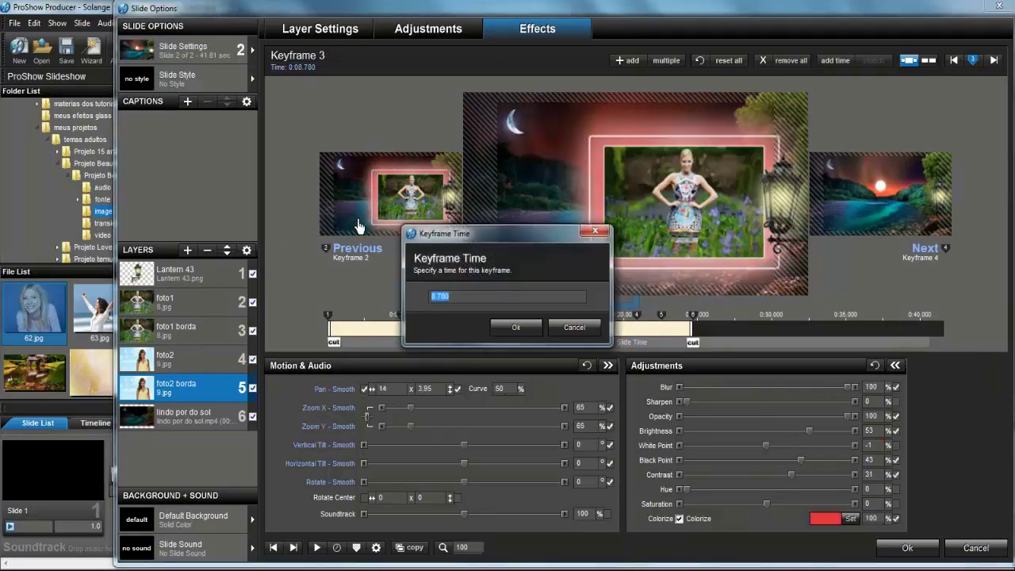
text(18.962)
key(Return)
click(413, 327)
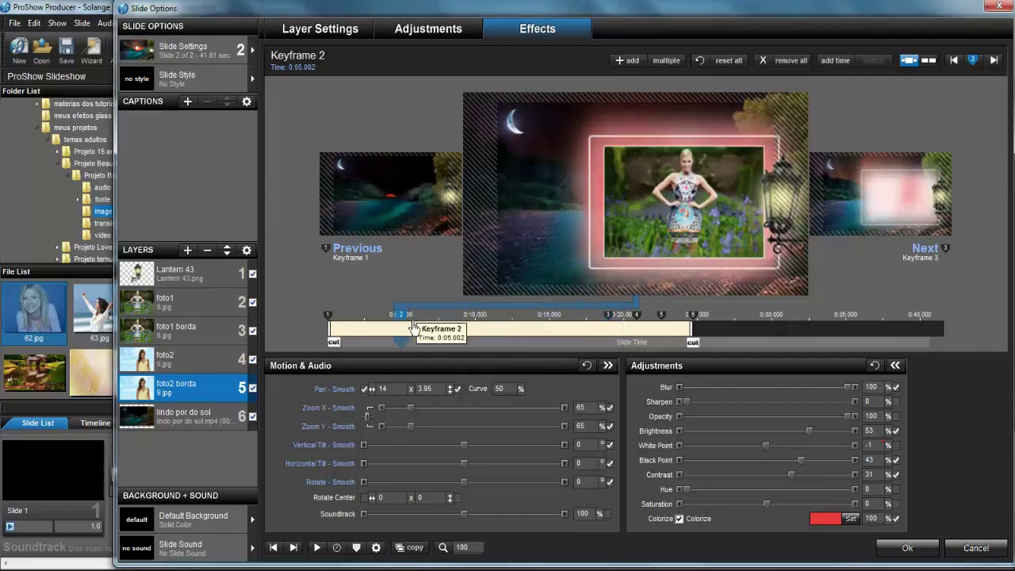
double_click(413, 328)
text(16.61)
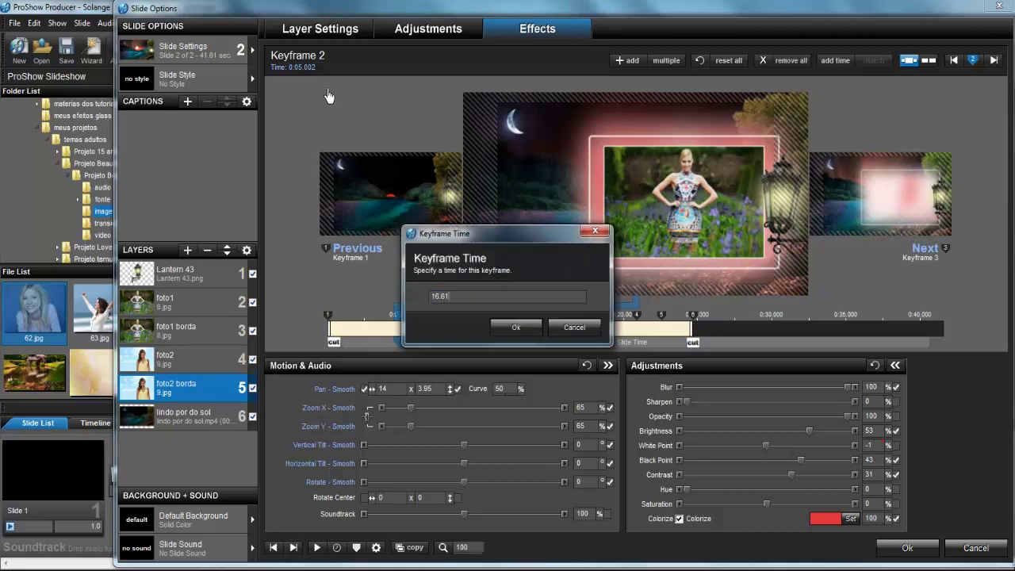
key(Return)
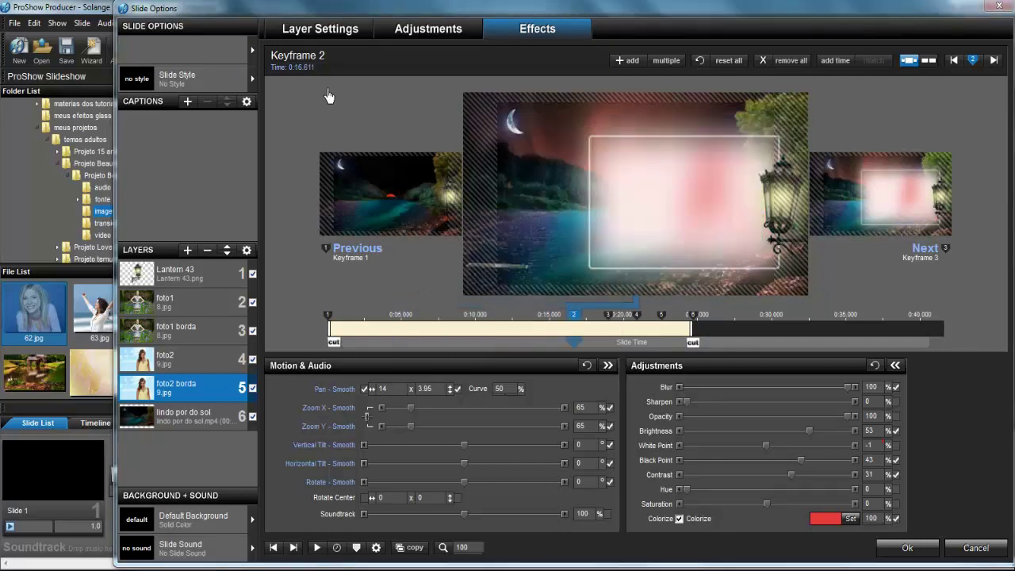
Step: Set the foto2 borda layer's first keyframe time to 14.006
click(334, 321)
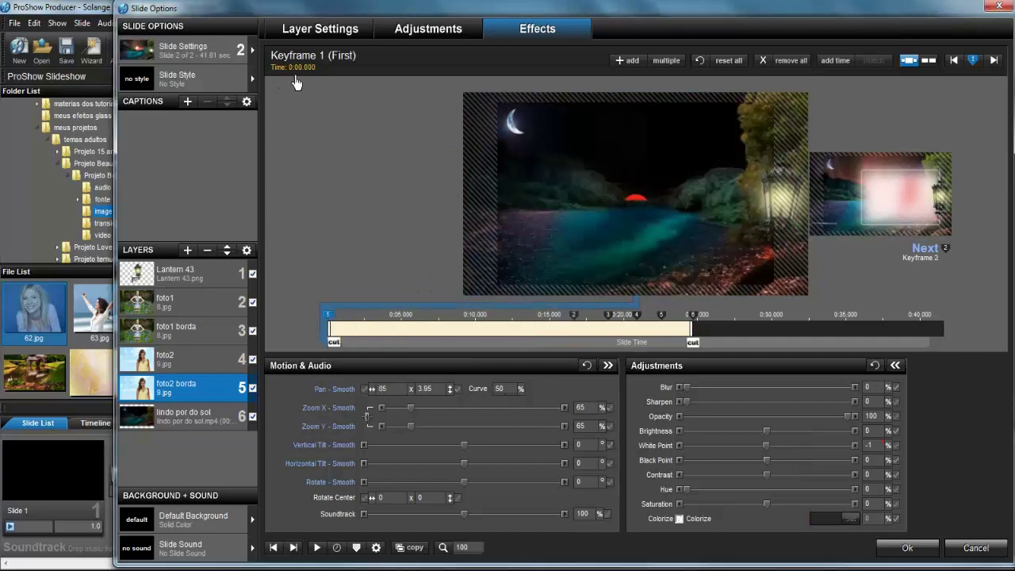
click(295, 69)
text(14)
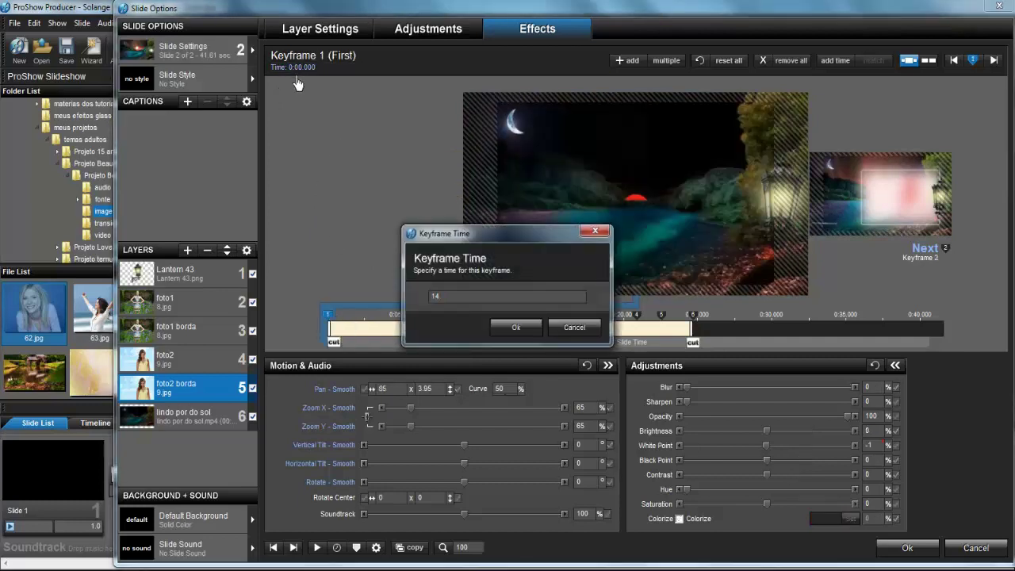
key(Return)
Step: Set the foto2 layer's sixth keyframe time to 24.658 and its fifth keyframe time to 22.520
click(176, 358)
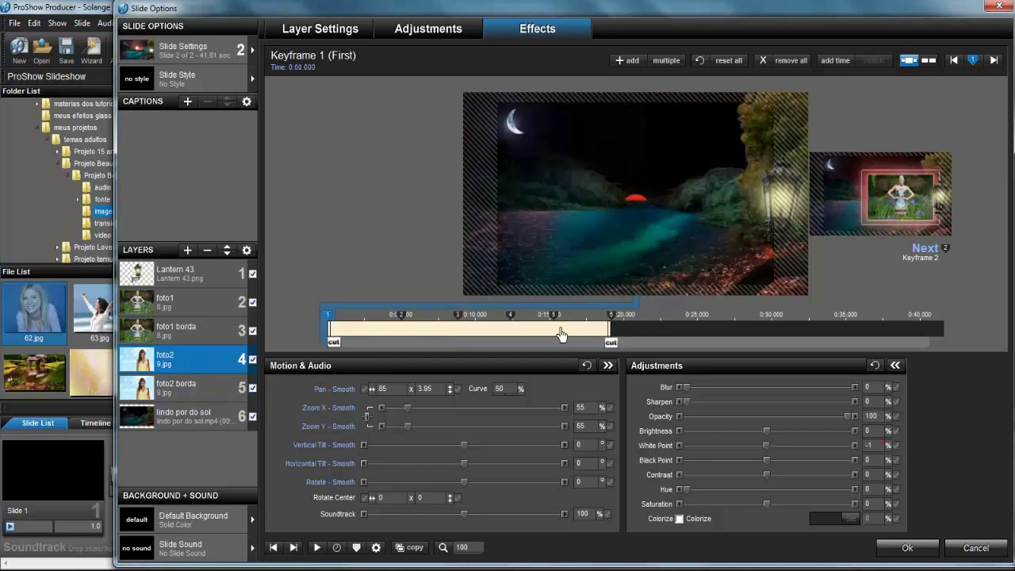
click(615, 329)
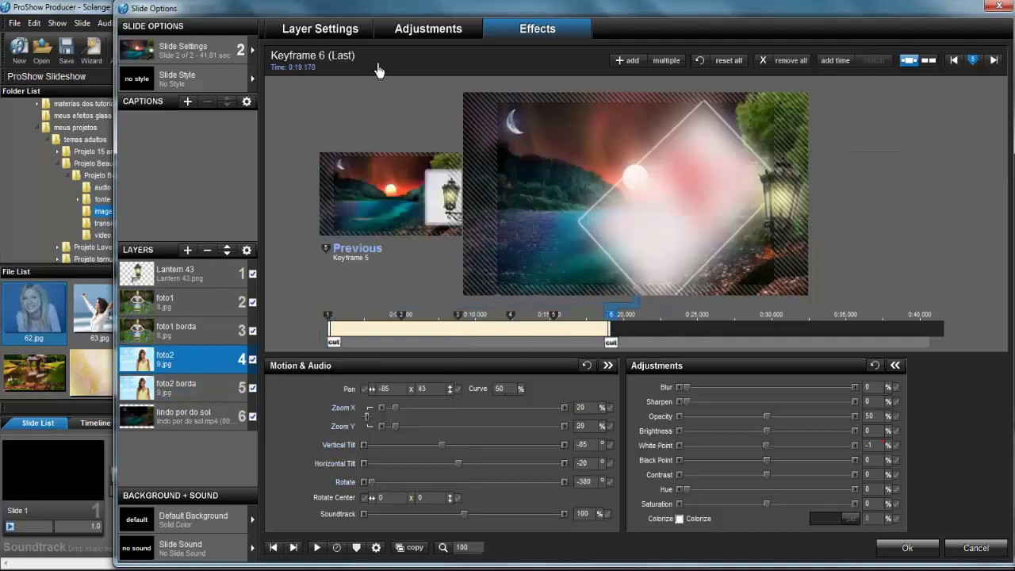
click(315, 77)
text(24.650)
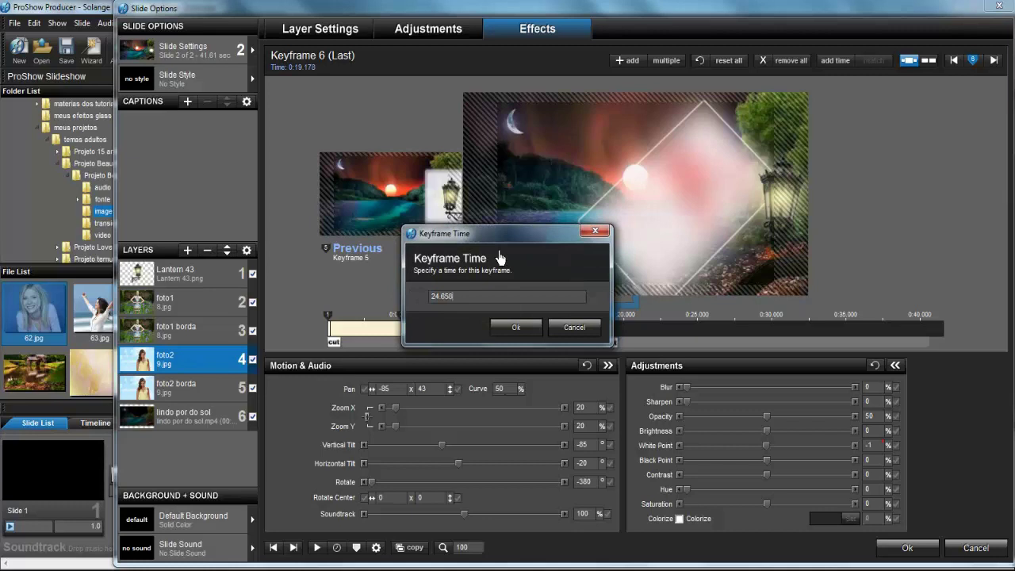
key(Return)
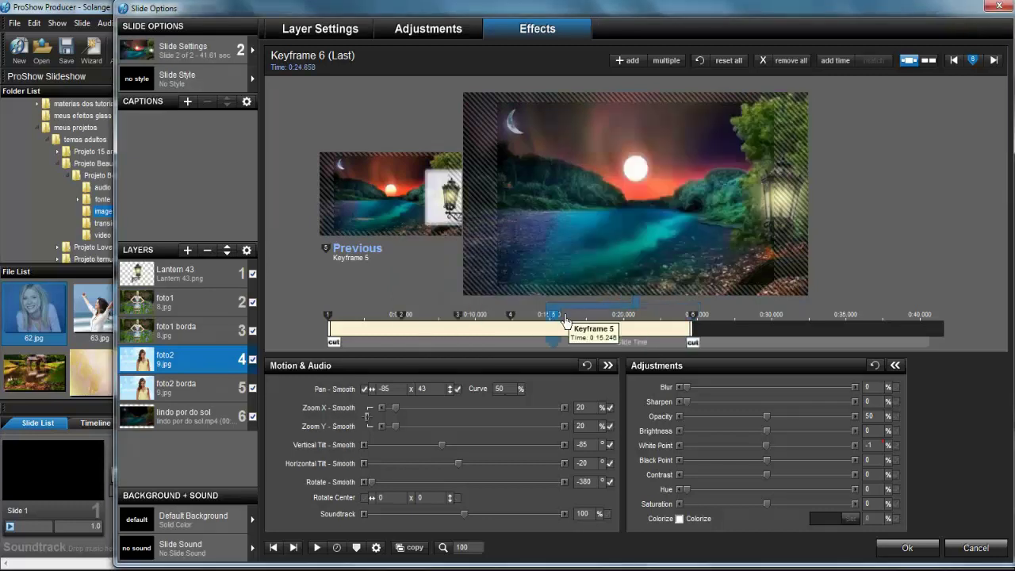
click(552, 315)
click(292, 68)
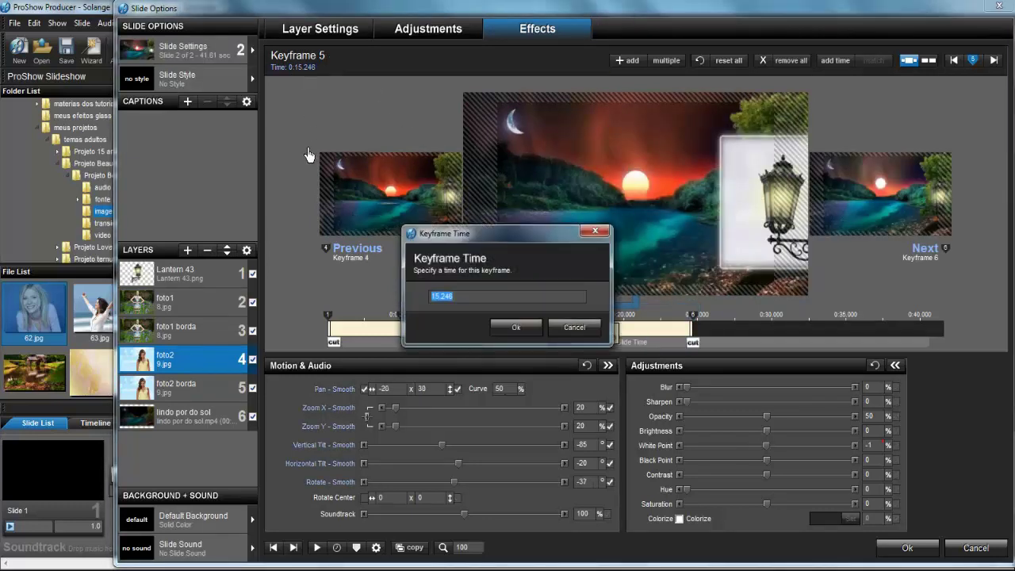
text(22.520)
key(Return)
Step: Set the foto2 layer's fourth keyframe time to 20.851 and its third keyframe time to 18.962
click(510, 314)
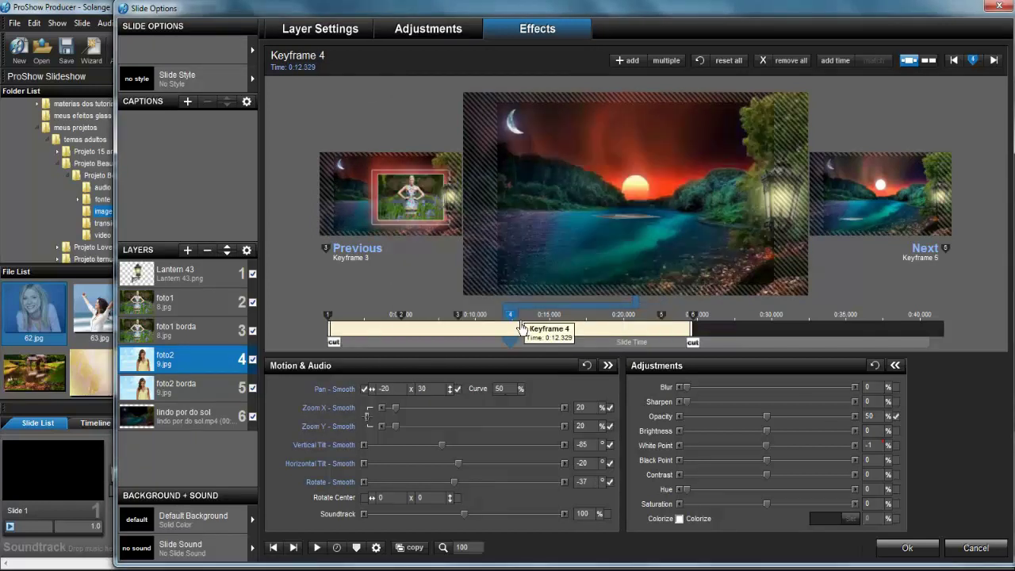
click(292, 69)
text(20)
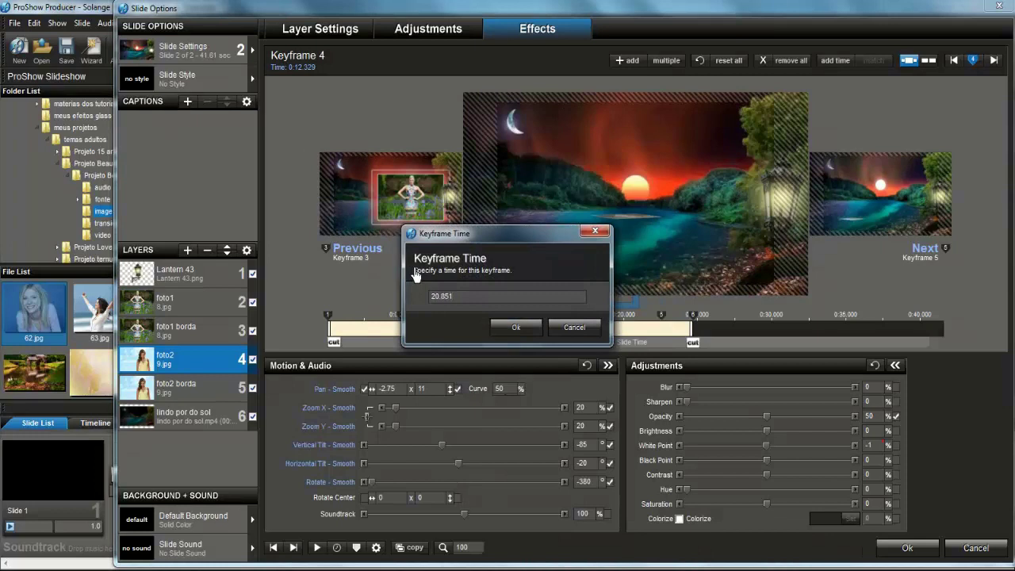
text(.851)
key(Return)
click(458, 314)
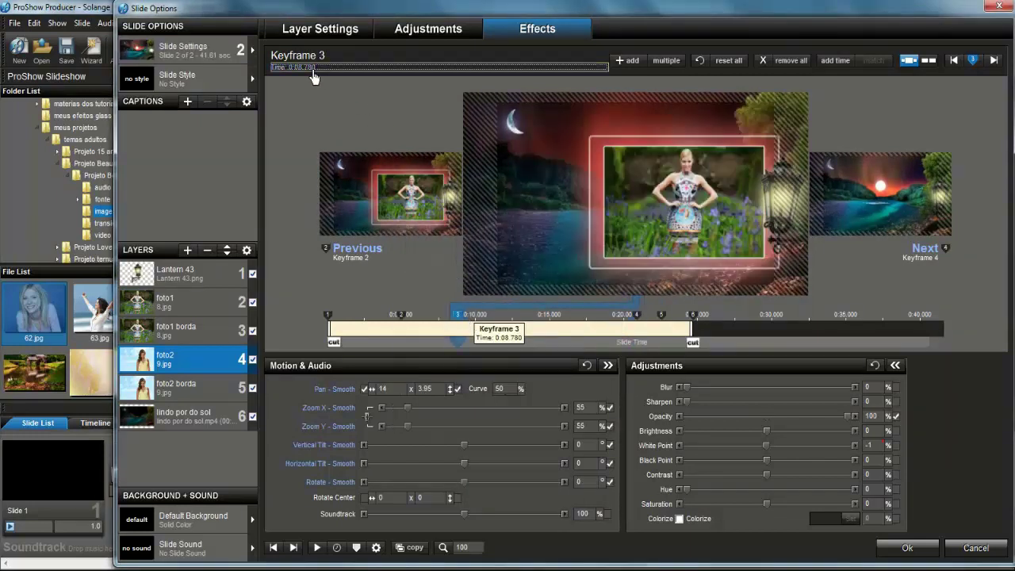
click(314, 70)
text(18.962)
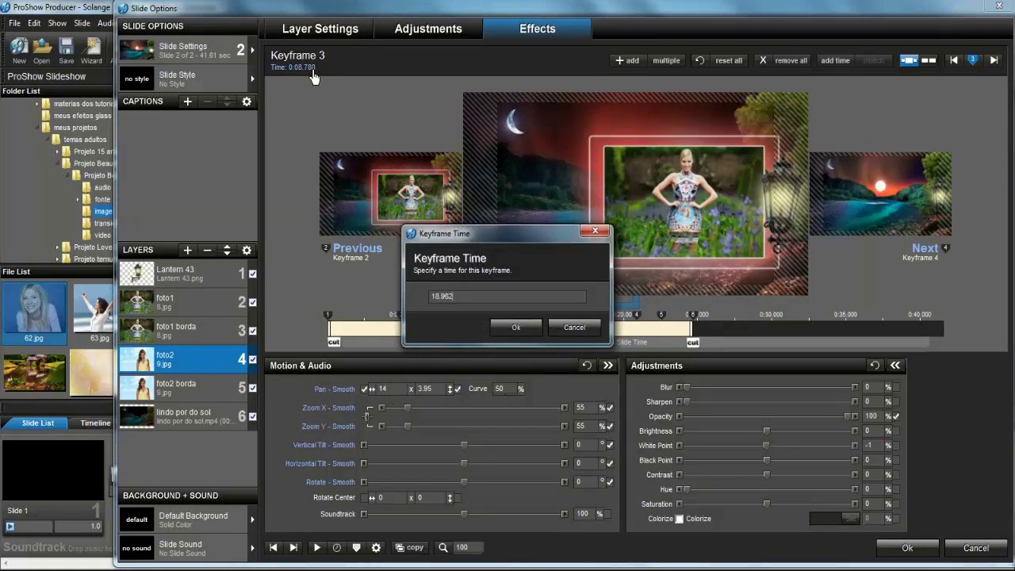
key(Return)
Step: Set the foto2 layer's second keyframe time to 16.611 and its first keyframe time to 14.002
key(Page_Up)
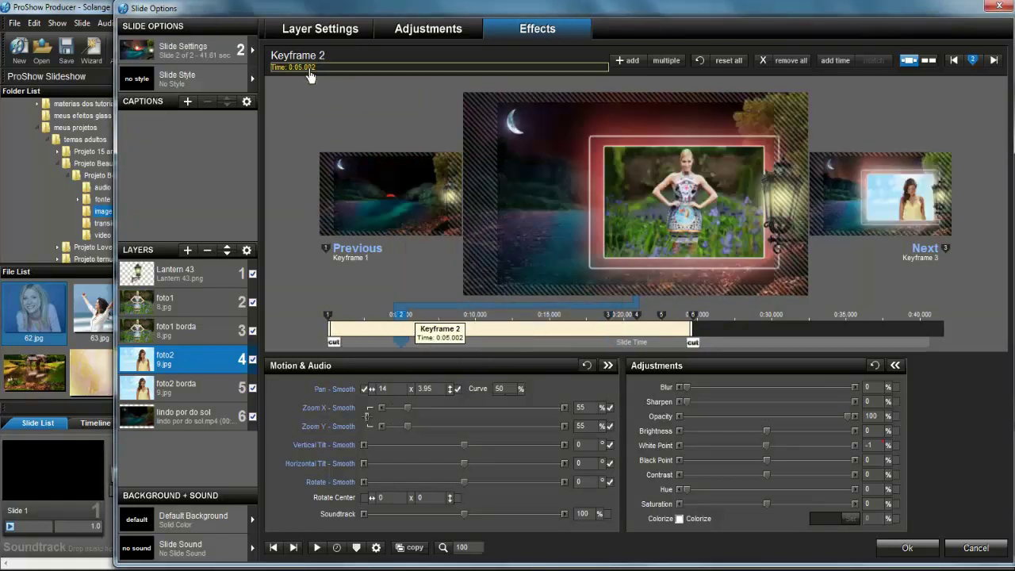
click(308, 70)
text(16.6)
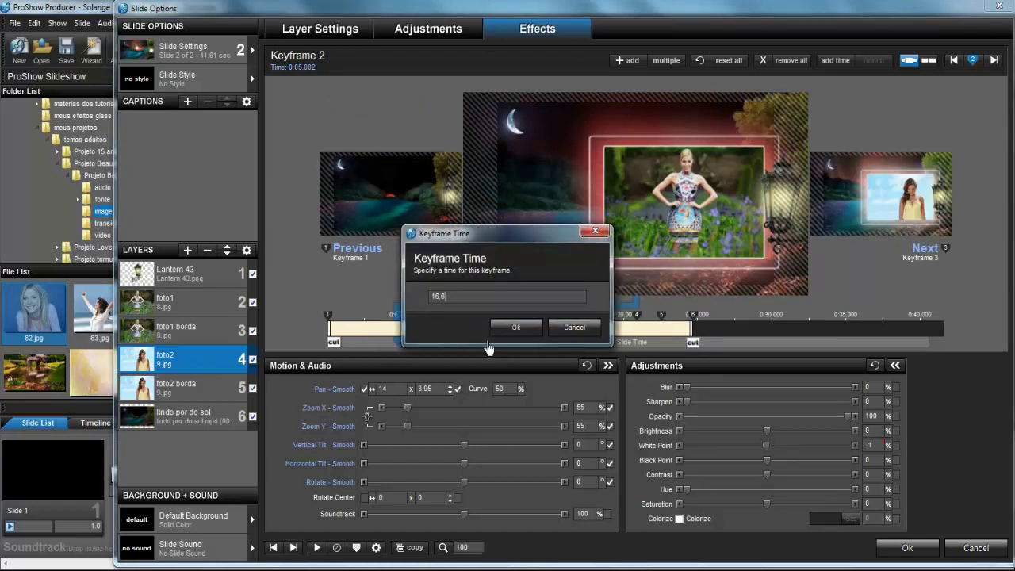
text(10)
key(Return)
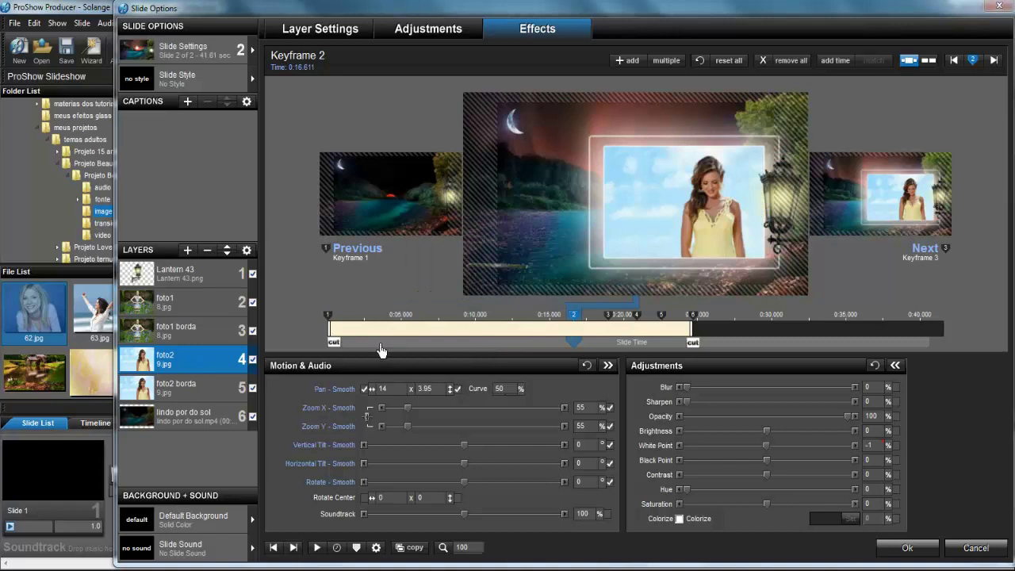
click(344, 250)
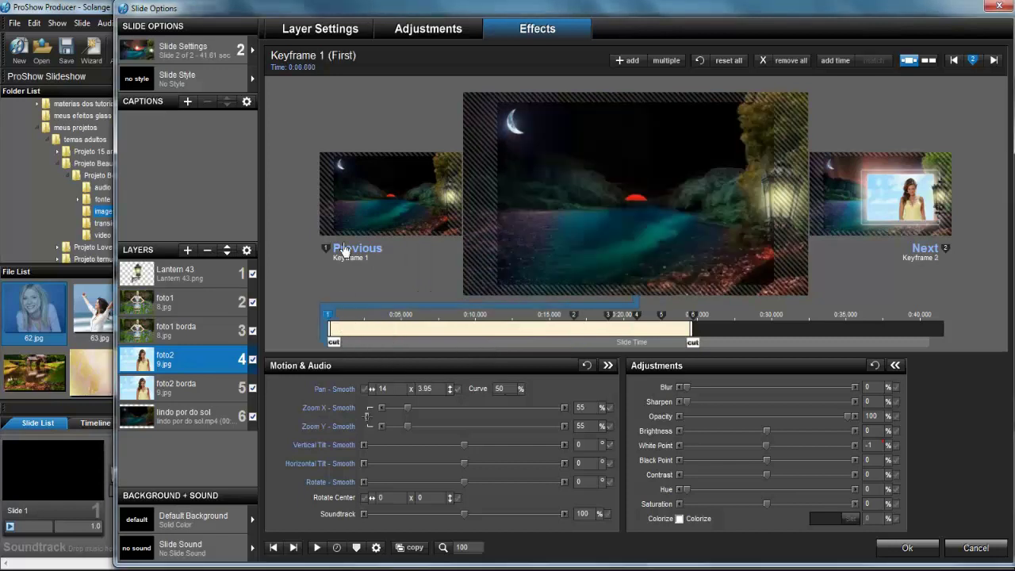
click(308, 69)
text(14.002)
key(Return)
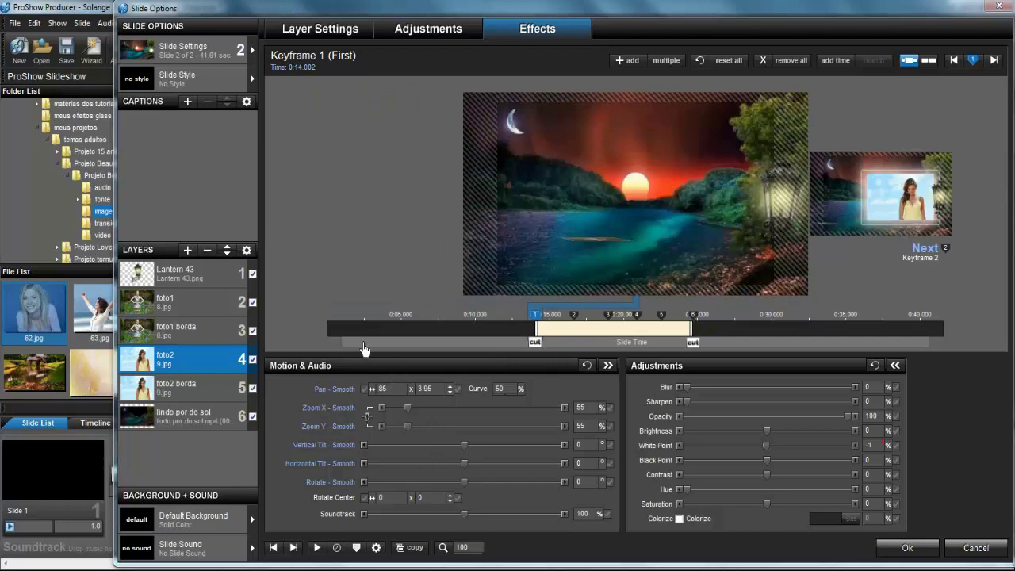
mouse_move(362, 344)
mouse_down()
mouse_move(373, 356)
mouse_move(460, 368)
mouse_move(670, 365)
mouse_up()
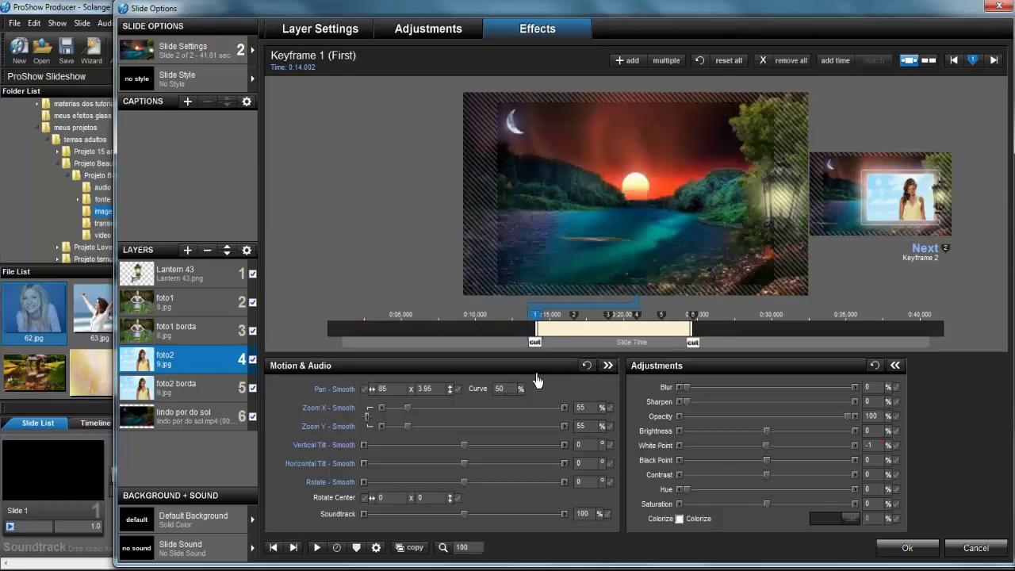
Step: Duplicate the foto2 and foto2 borda layers, placing one foto2 borda layer between the two foto2 layers
right_click(194, 368)
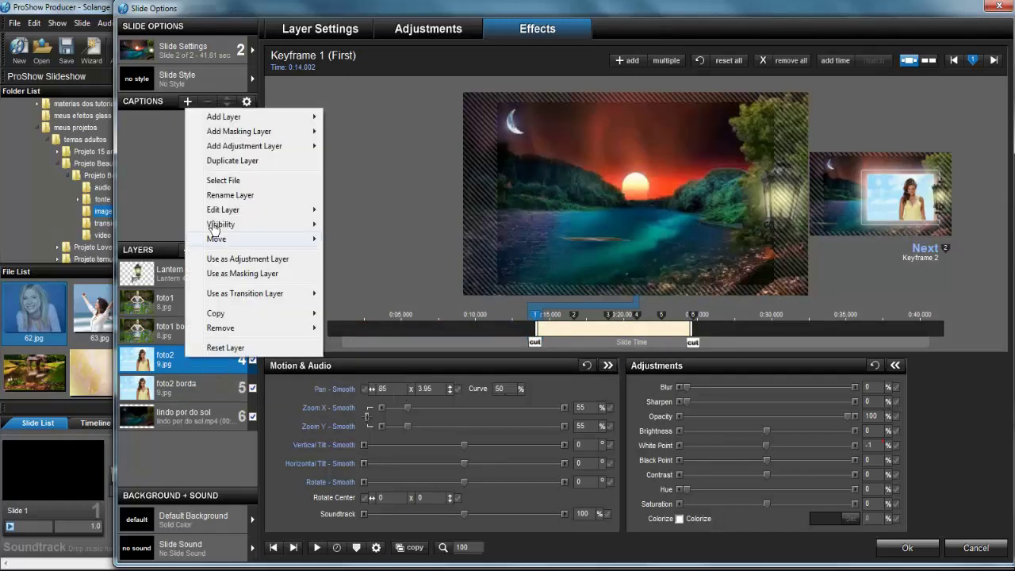
click(232, 164)
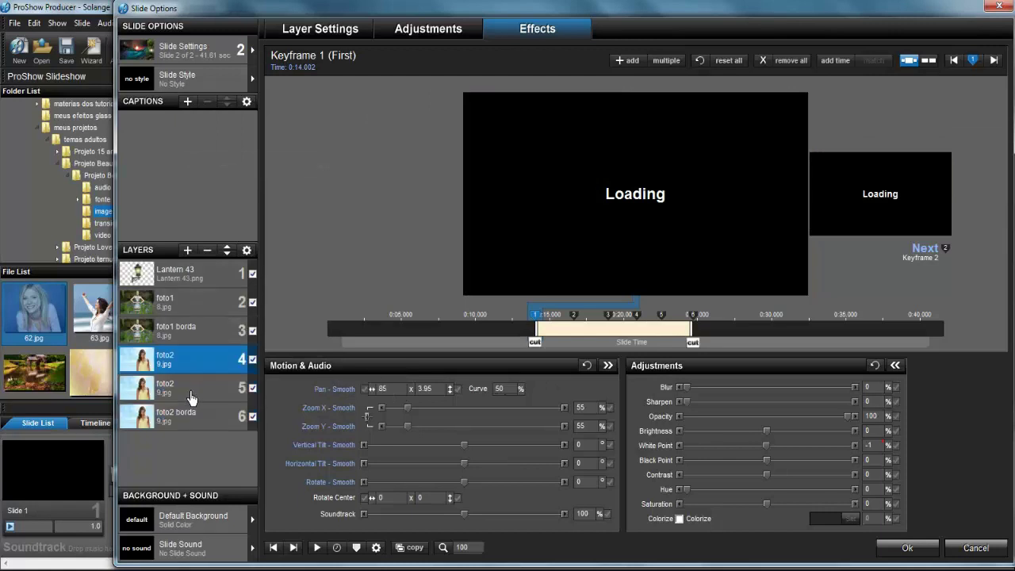
click(201, 424)
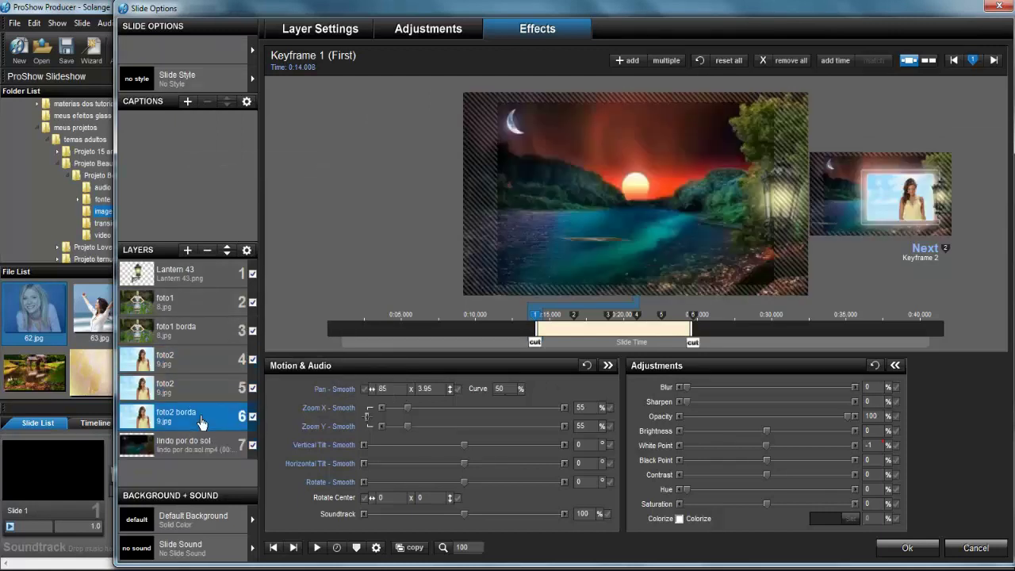
right_click(193, 411)
click(239, 216)
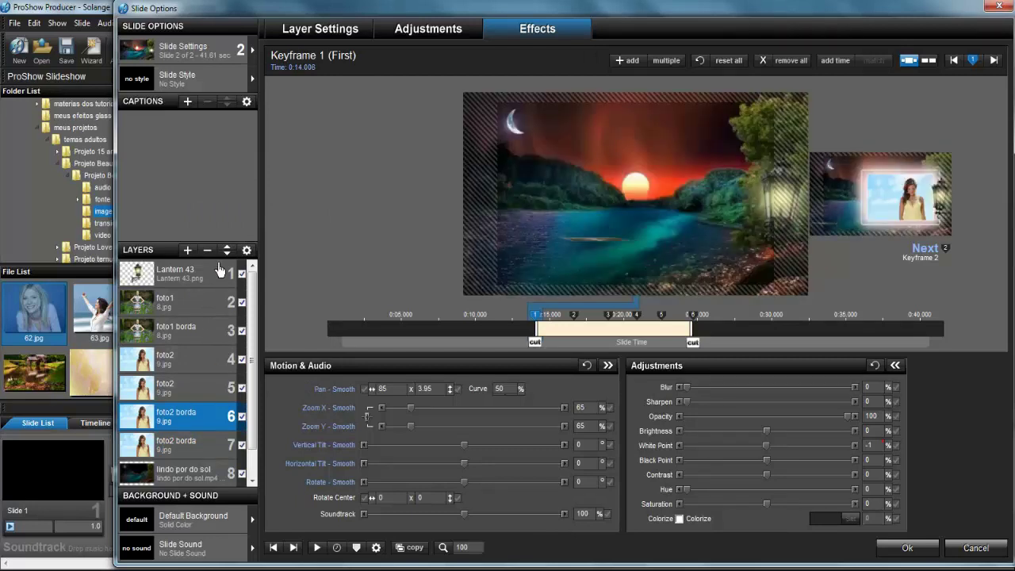
click(228, 248)
Step: Replace the image of the lower foto2 layer with file 12
click(199, 425)
right_click(195, 420)
click(232, 237)
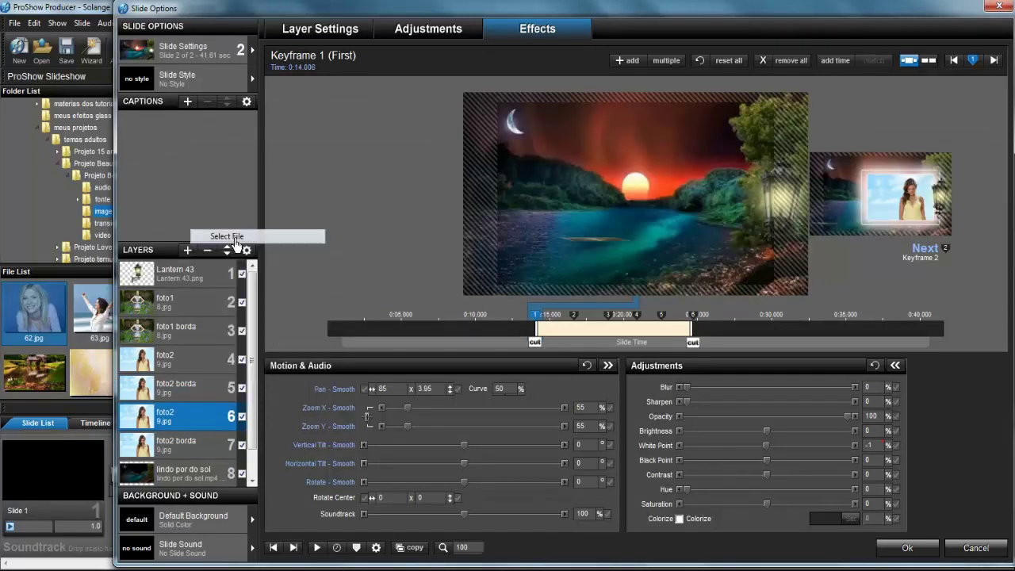
click(418, 148)
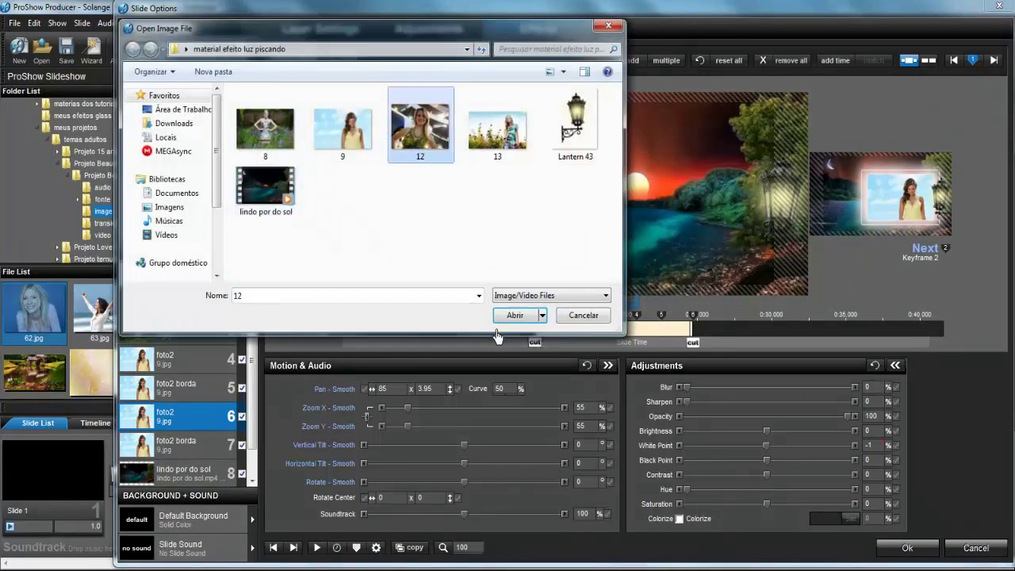
click(515, 315)
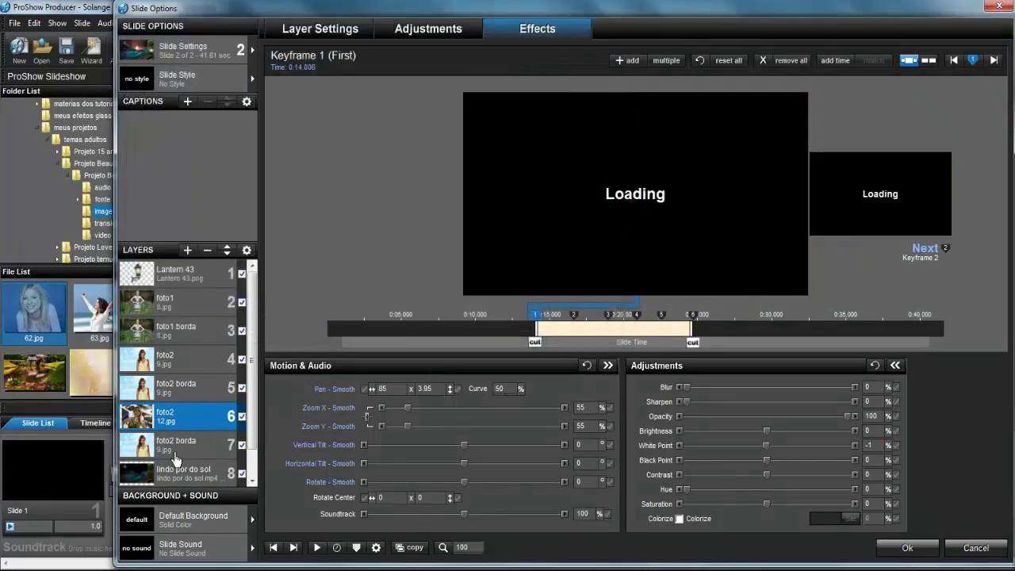
Step: Replace the image of the lower foto2 borda layer with file 12
click(176, 459)
right_click(176, 458)
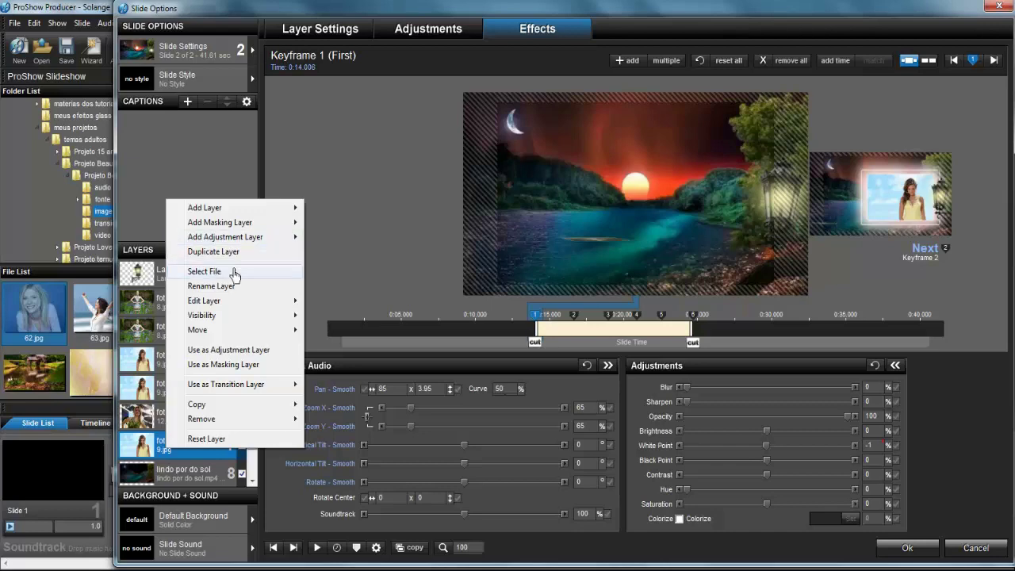
click(238, 271)
click(424, 146)
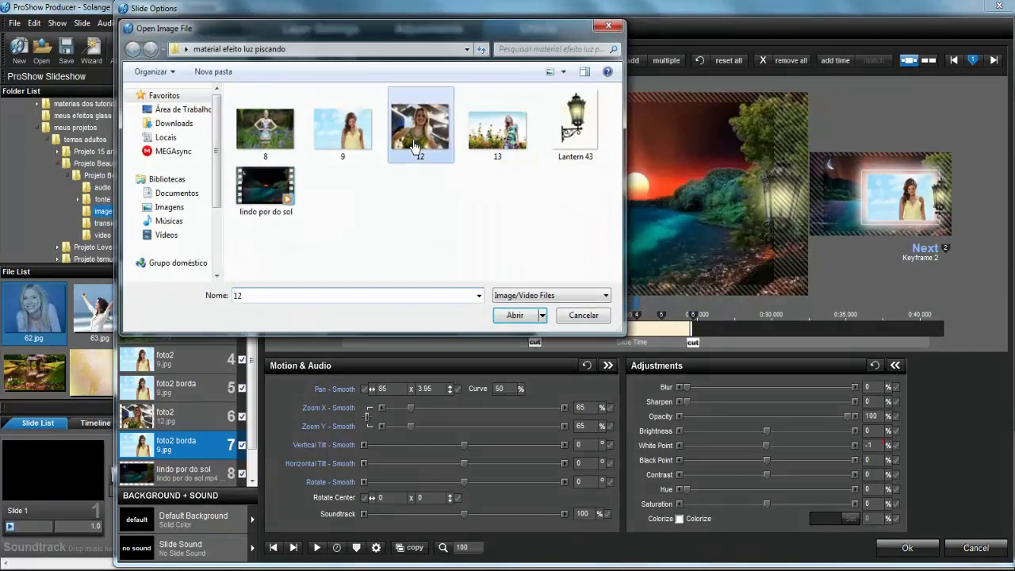
click(514, 320)
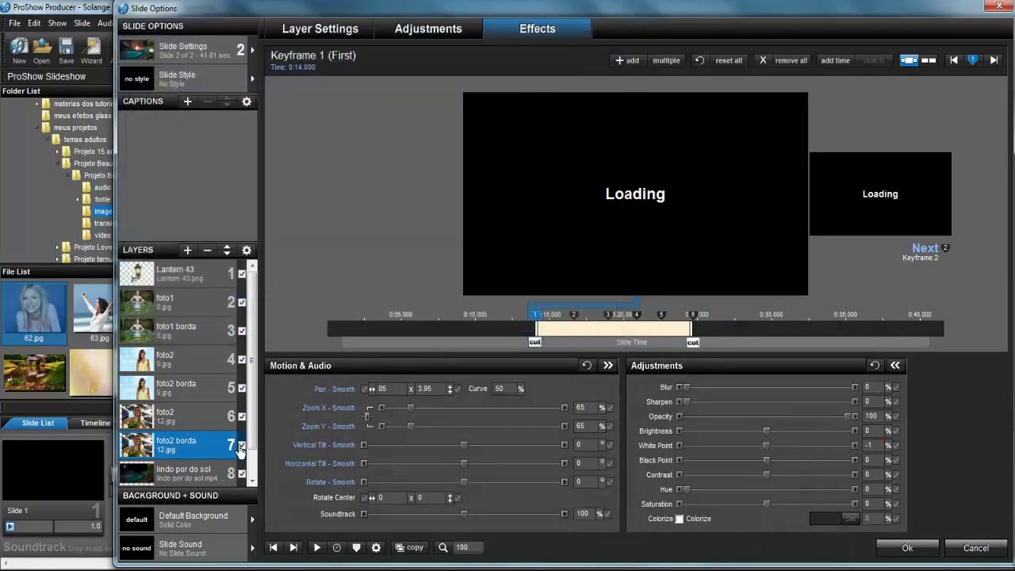
Step: Rename the lower foto2 layer, which uses file 12, as foto3
click(210, 426)
right_click(210, 427)
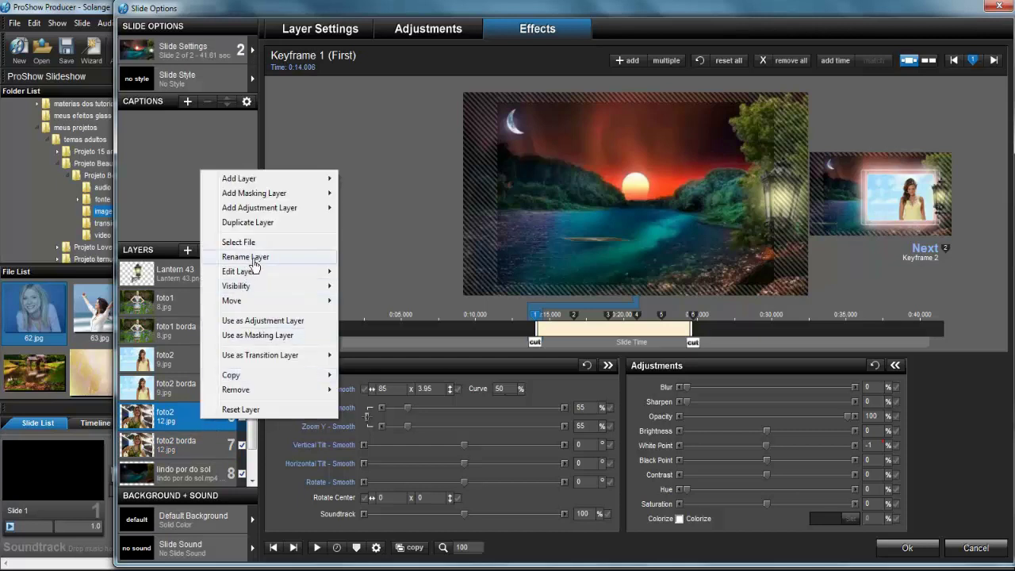
click(254, 261)
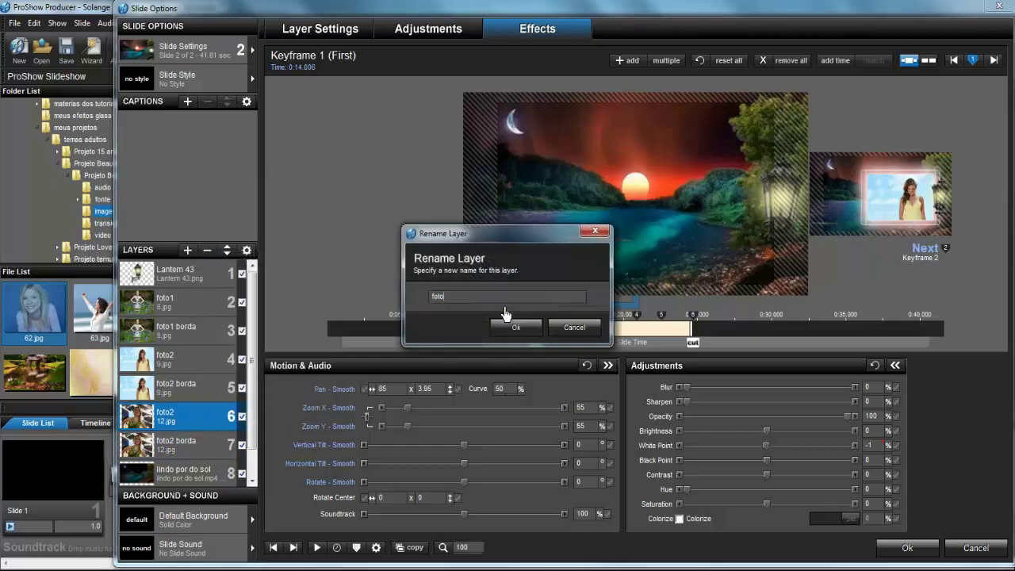
text(3)
click(514, 326)
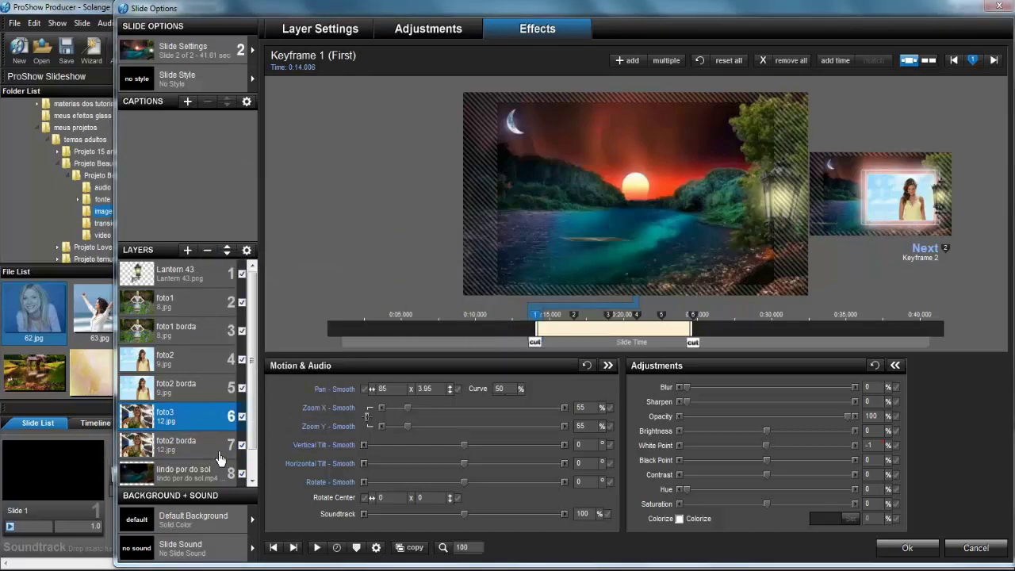
Step: Rename the lower foto2 borda layer, which uses file 12, as foto3 borda
click(213, 449)
right_click(213, 449)
click(255, 285)
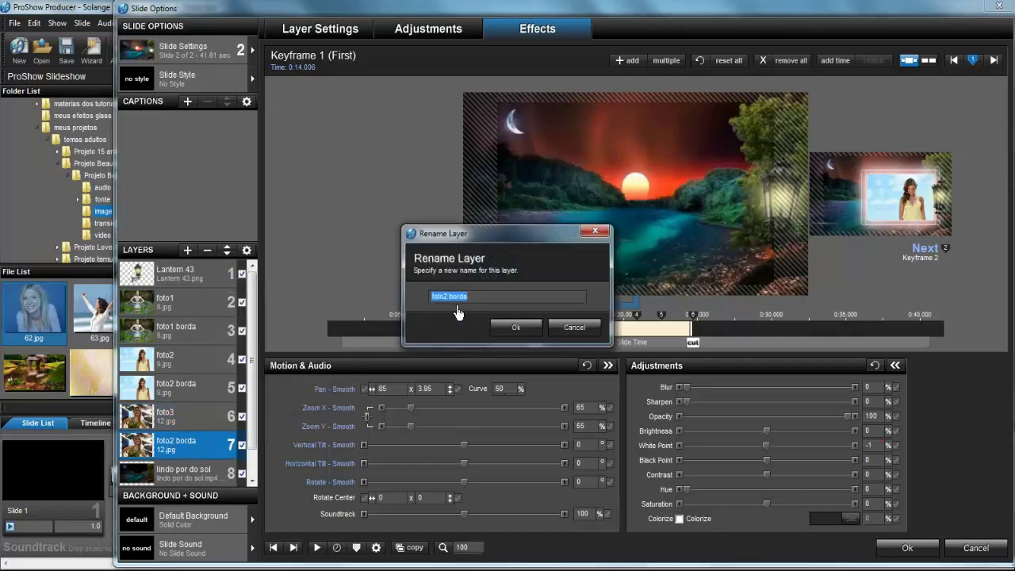
click(456, 305)
key(Return)
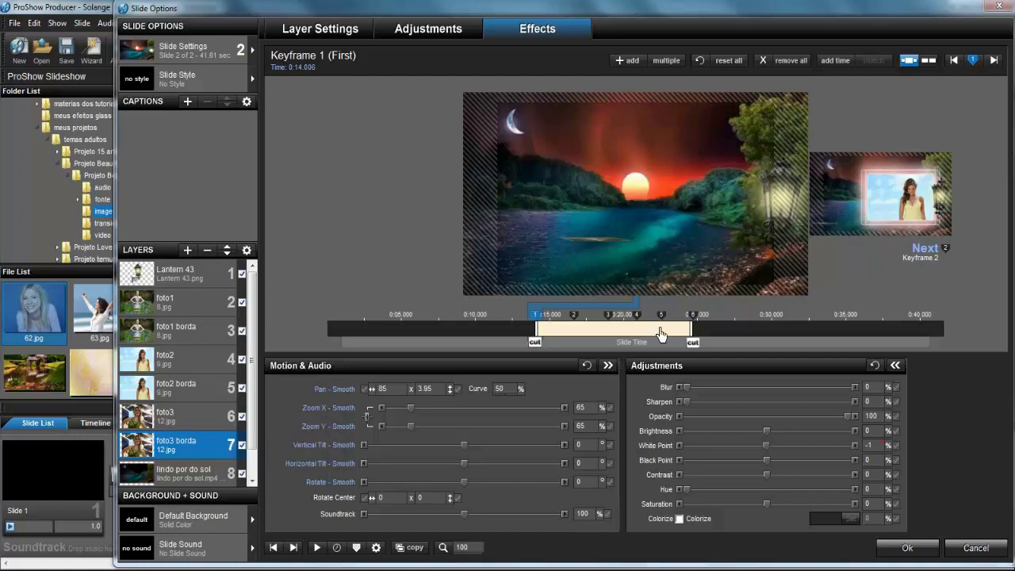
Step: On the foto3 borda layer, set the time of keyframe 6 to 31.500 and keyframe 5 to 29.540
click(691, 314)
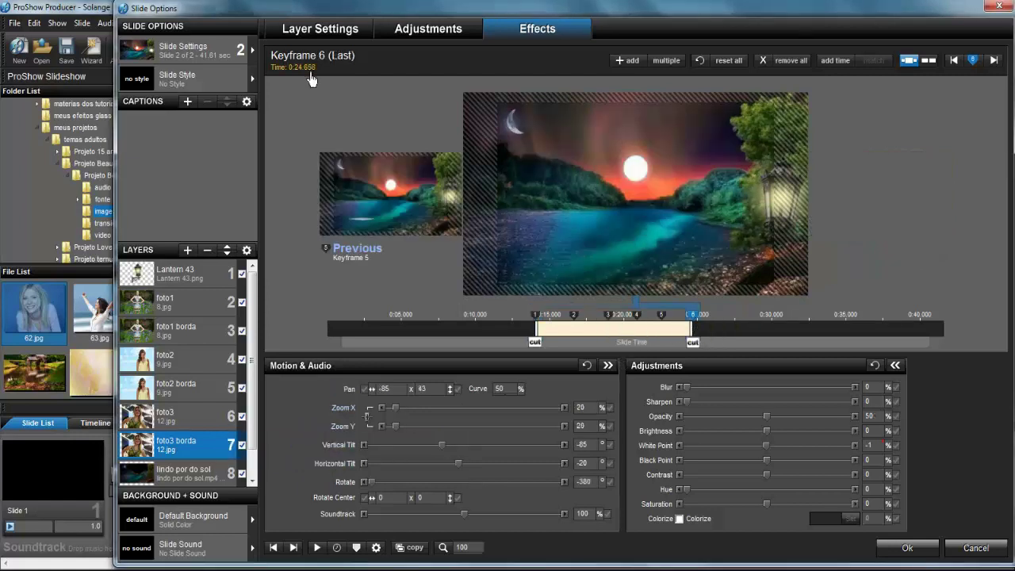
click(311, 68)
text(3)
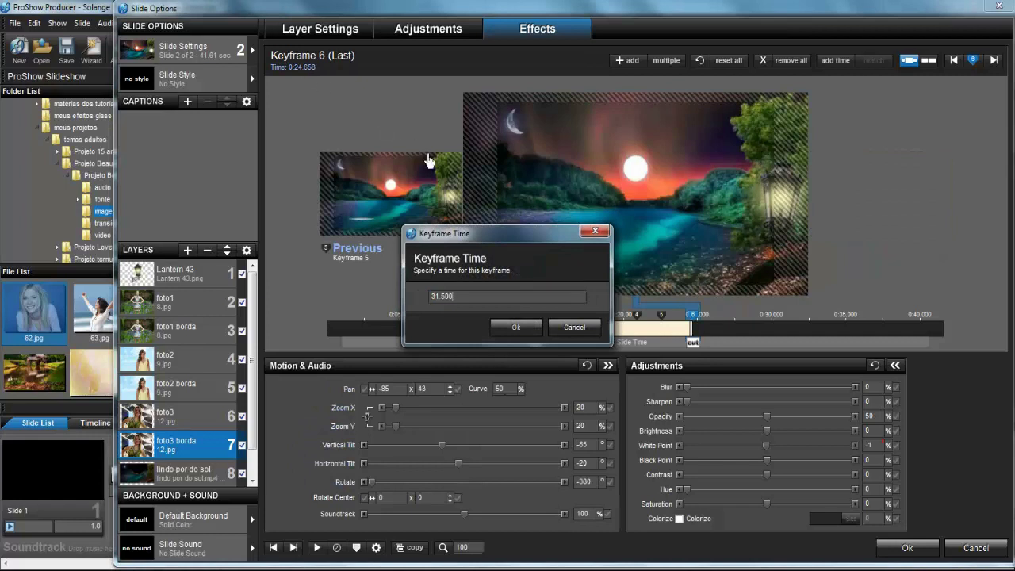
text(1.500)
key(Return)
click(428, 161)
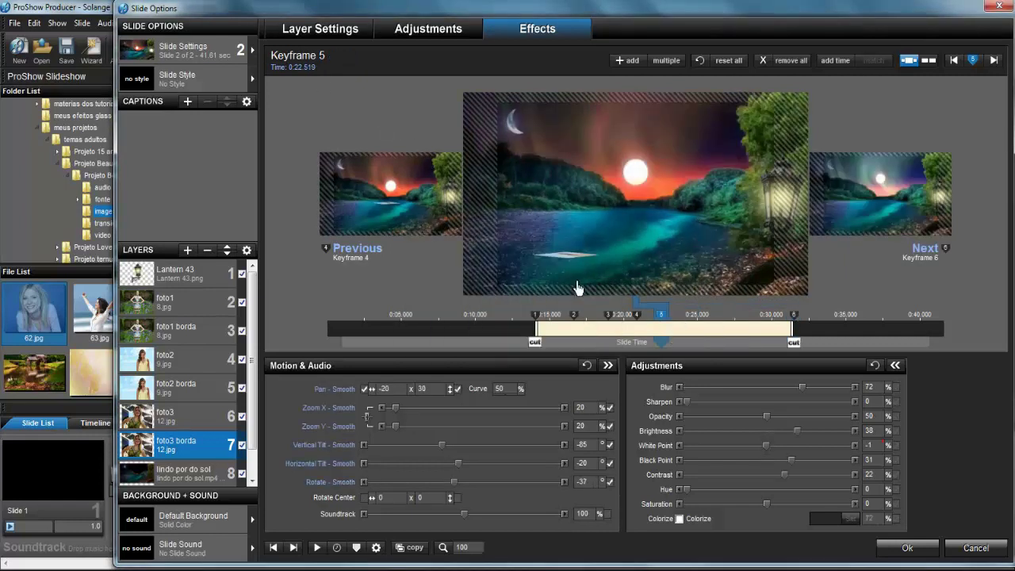
click(309, 69)
text(29.540)
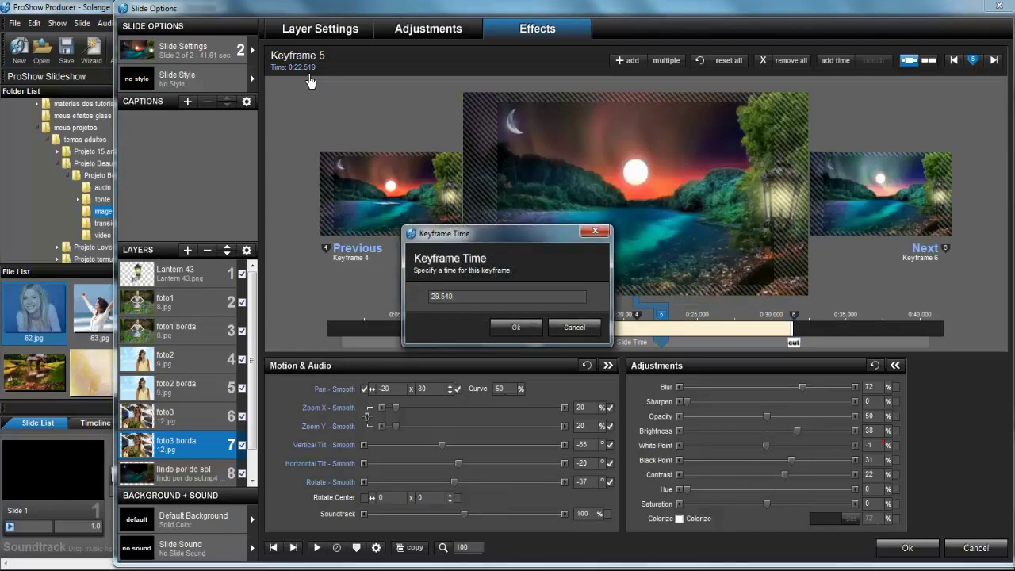
key(Return)
Step: On the foto3 borda layer, set the time of keyframe 4 to 27.830 and keyframe 3 to 25.690
click(389, 194)
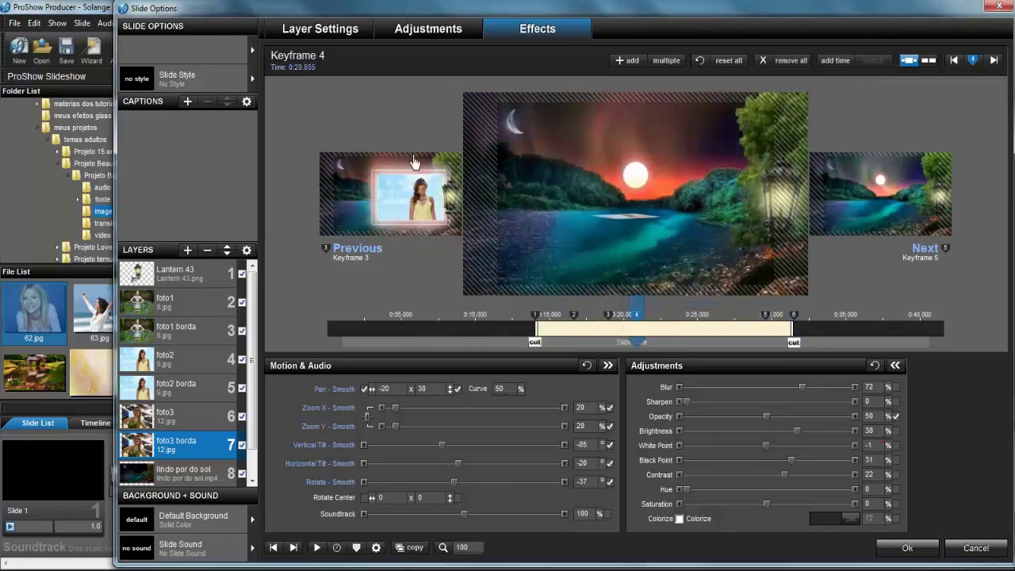
click(319, 73)
text(2)
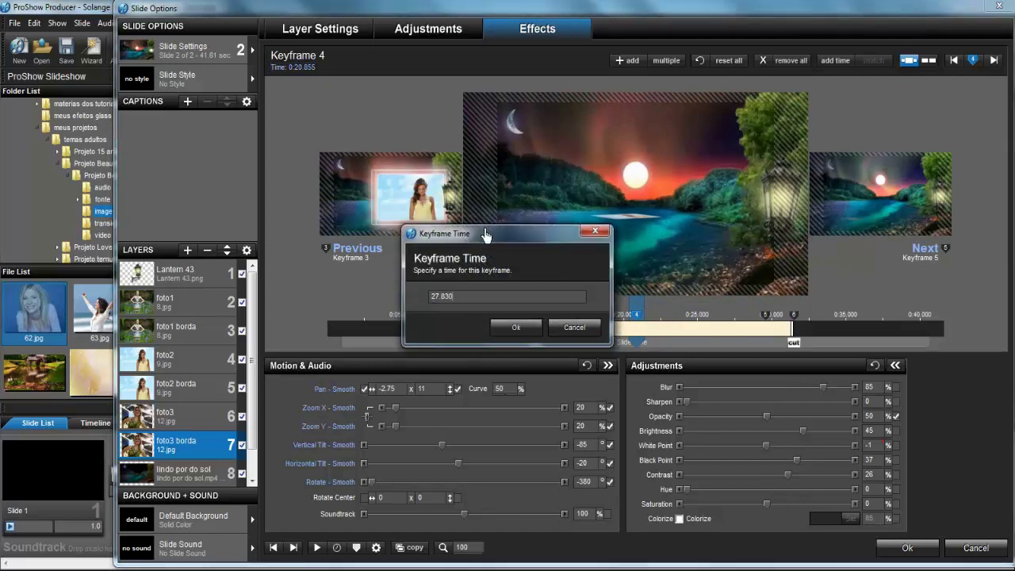
text(7.830)
key(Return)
click(380, 190)
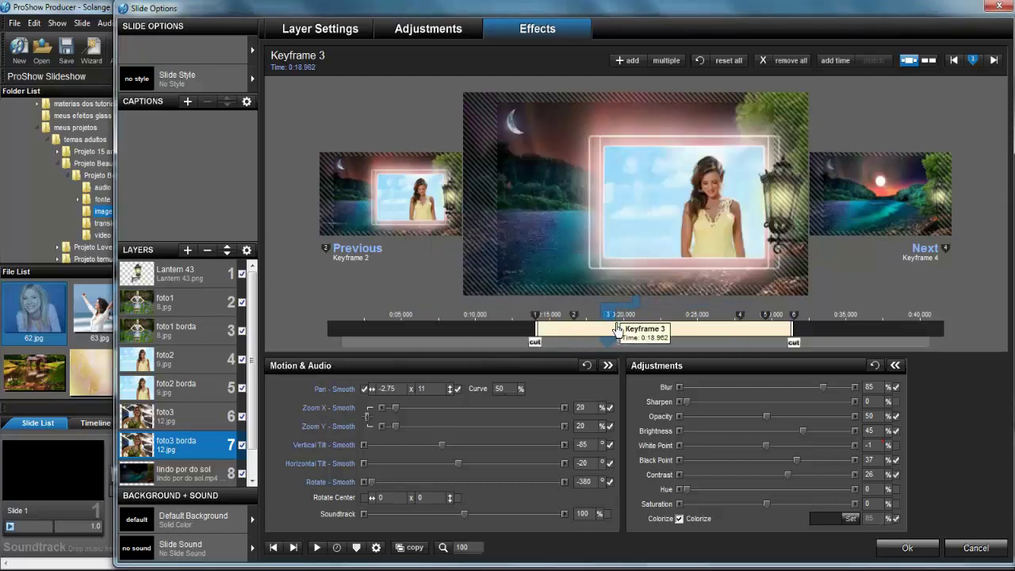
click(318, 71)
text(25.690)
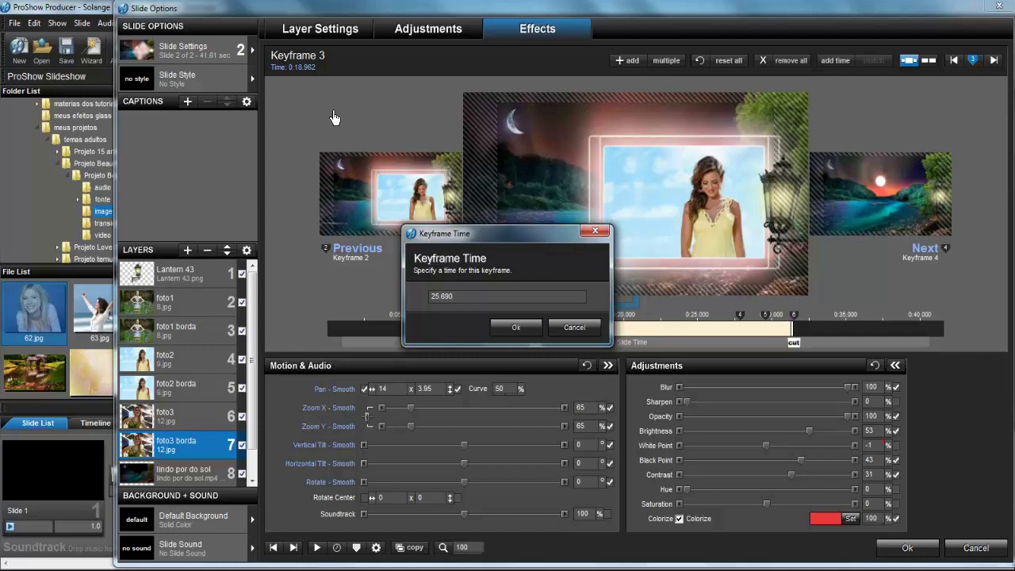
key(Return)
Step: On the foto3 borda layer, set the time of keyframe 2 to 22.990 and keyframe 1 to 21.020
click(372, 191)
click(305, 72)
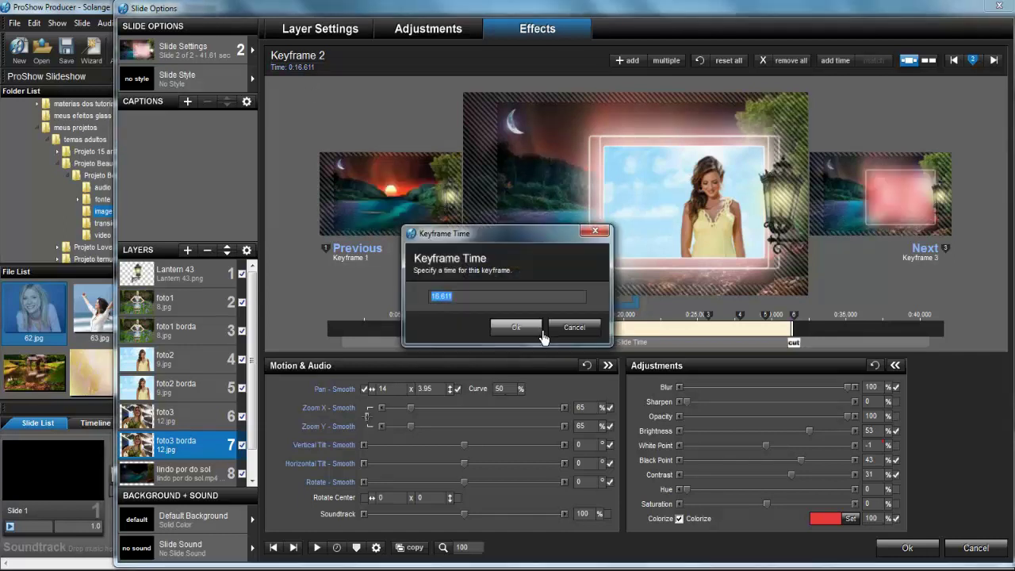
text(22.990)
click(542, 333)
click(543, 328)
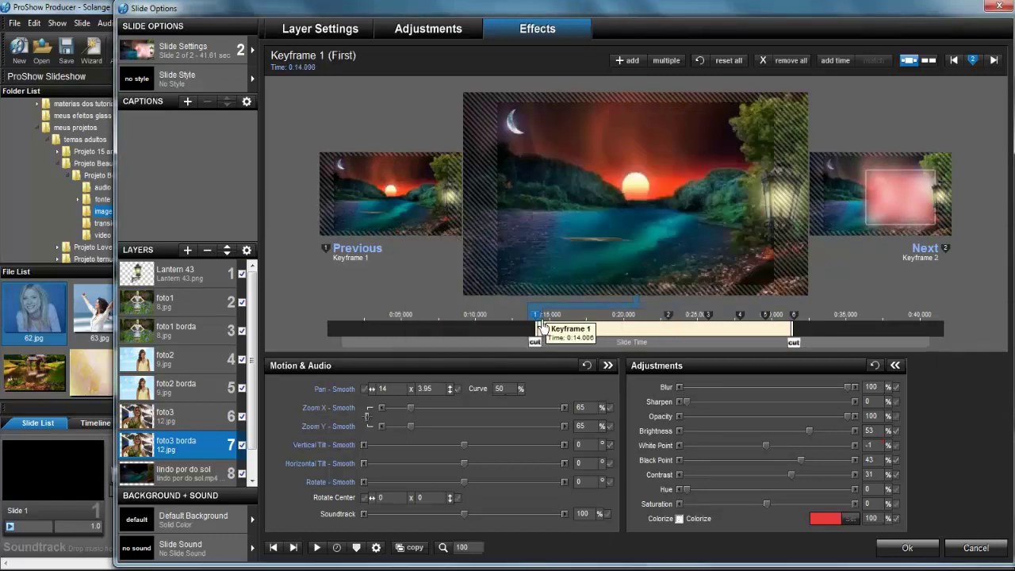
click(307, 70)
text(21)
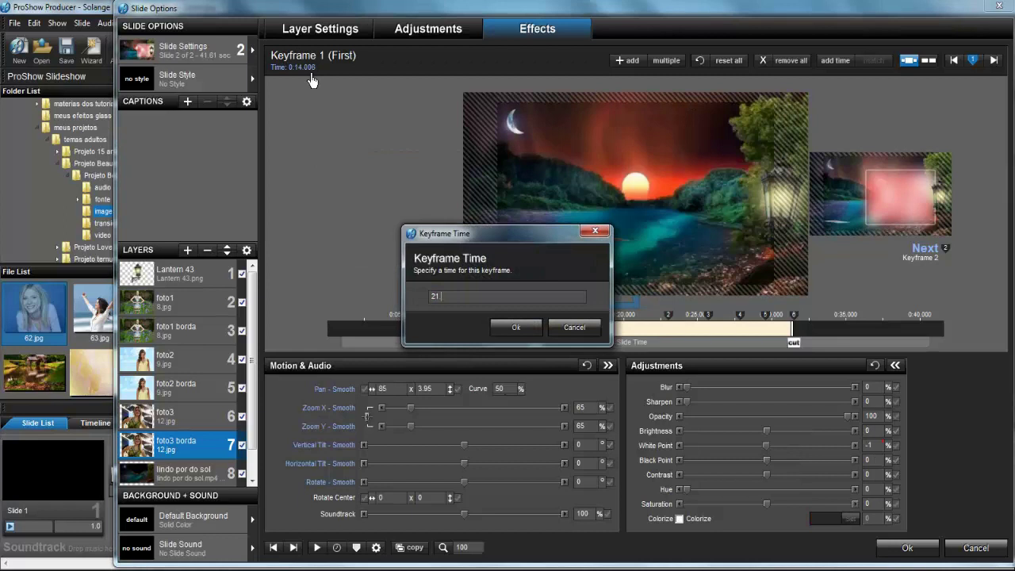
text(.020)
key(Return)
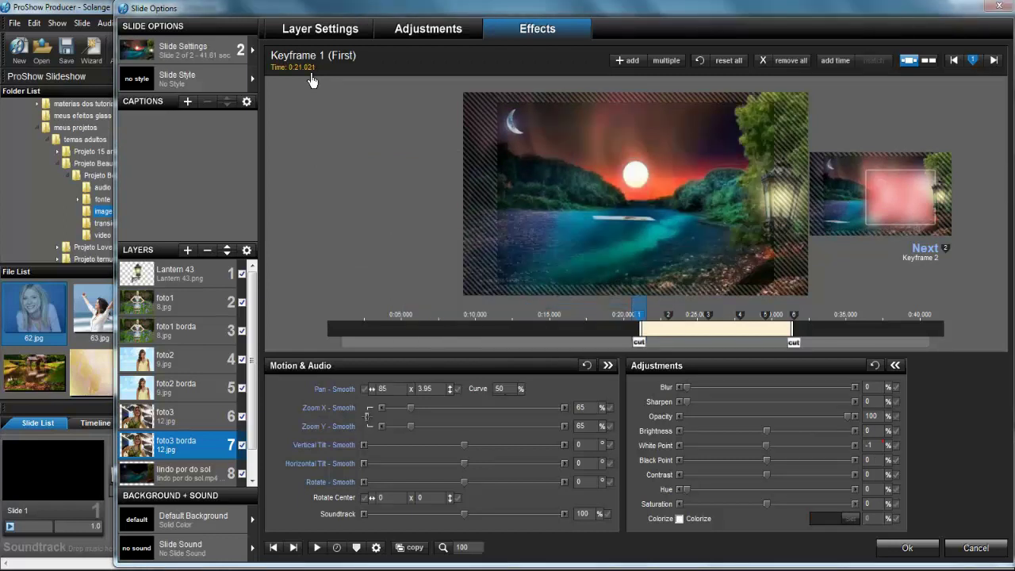
Step: On the foto3 layer, set the time of keyframe 6 to 31.500 and keyframe 5 to 29.540
click(195, 424)
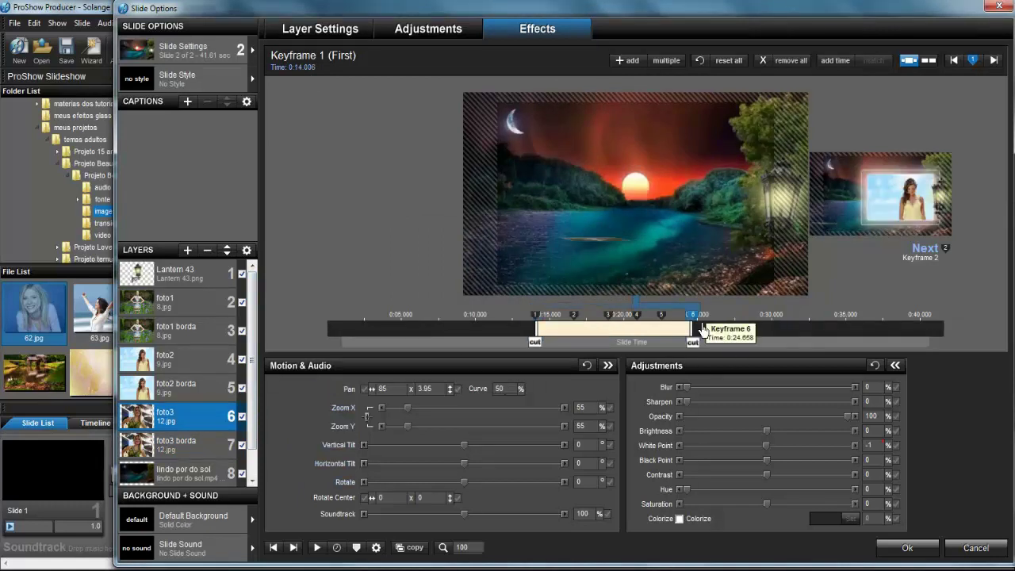
double_click(693, 325)
text(31)
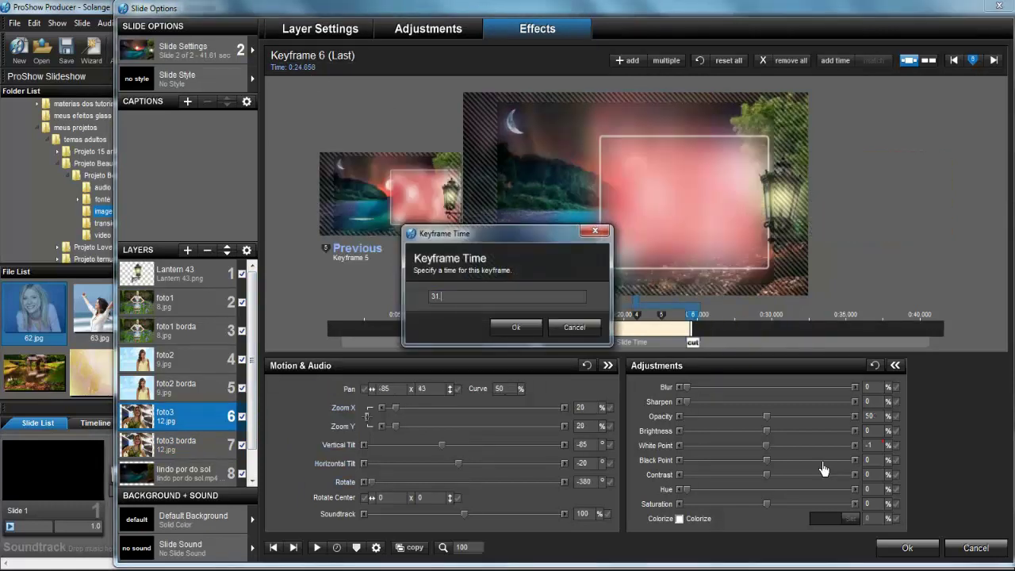
text(.500)
key(Return)
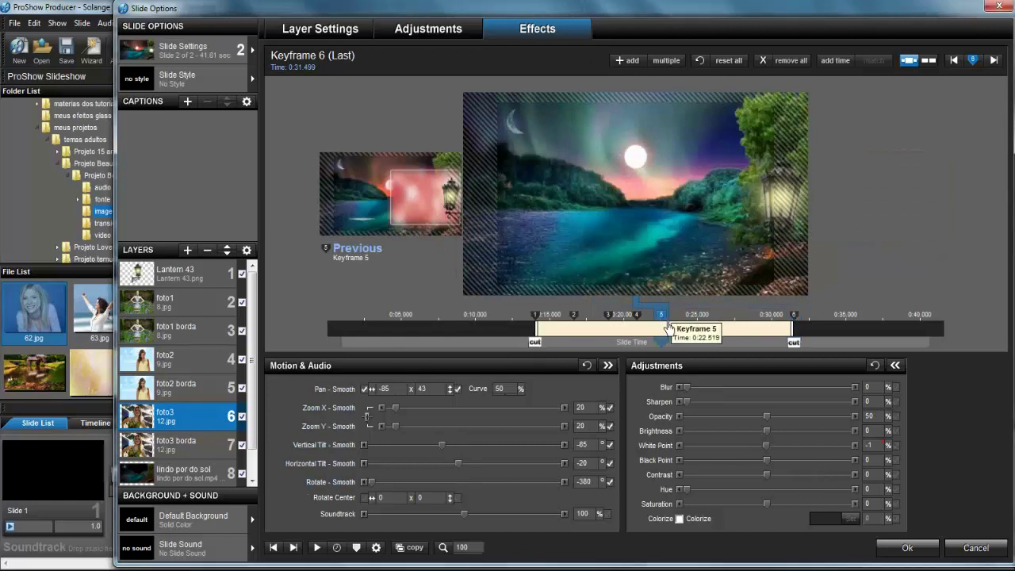
click(662, 315)
click(304, 70)
text(29.540)
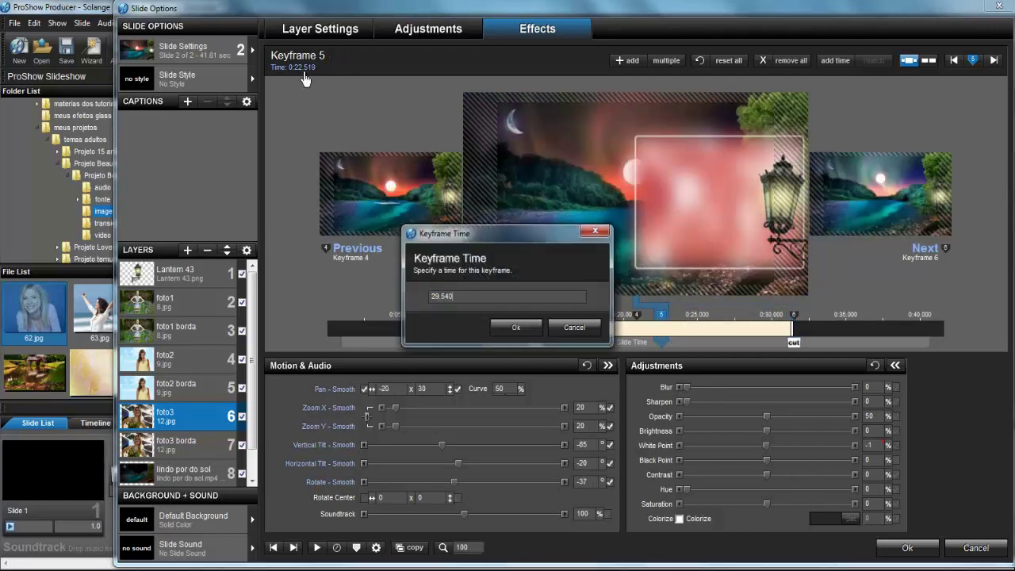
key(Return)
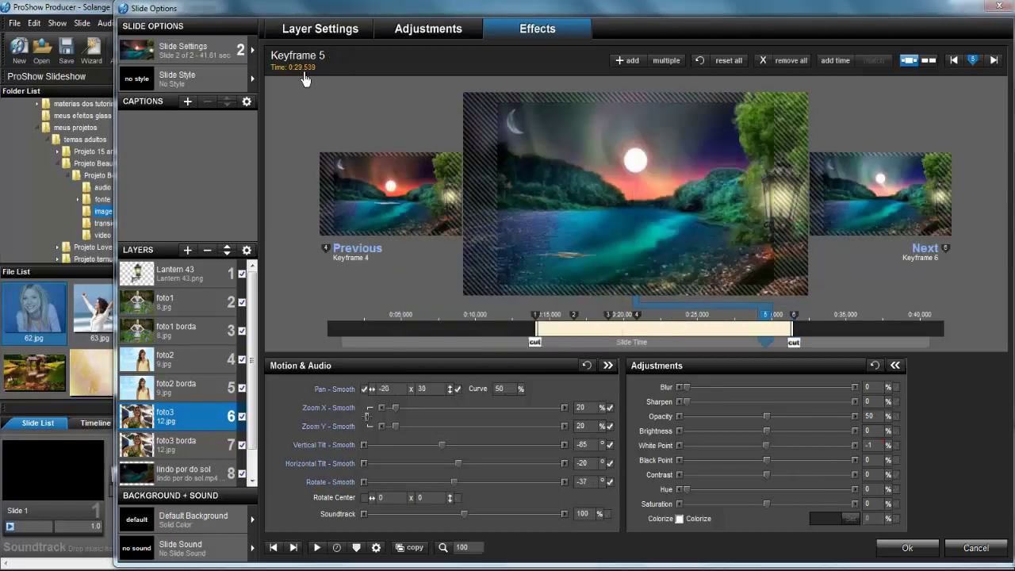
Step: On the foto3 layer, match keyframe 4's time to the foto3 borda layer's keyframe 4 and set keyframe 3 to 25.690
click(645, 322)
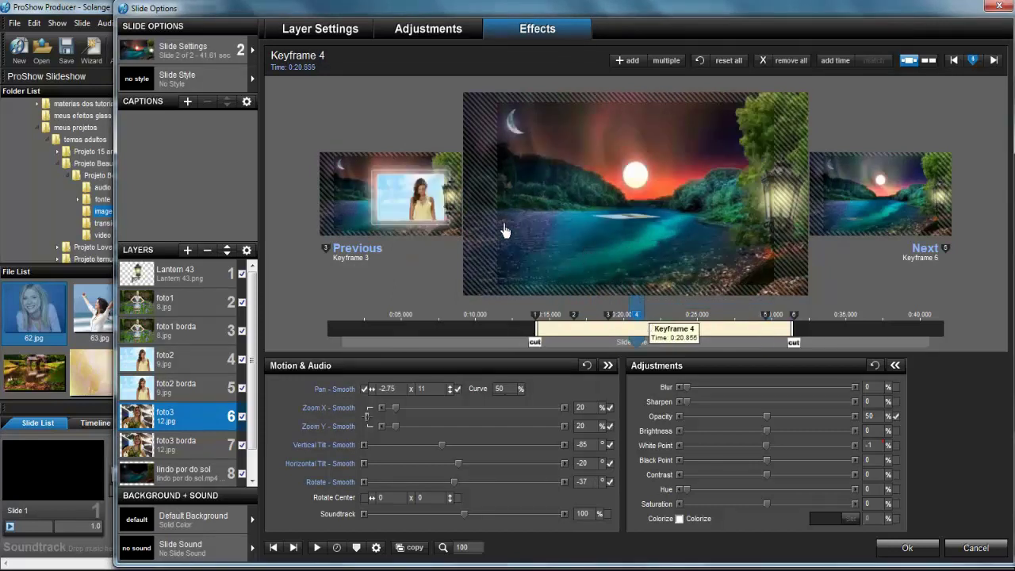
click(316, 69)
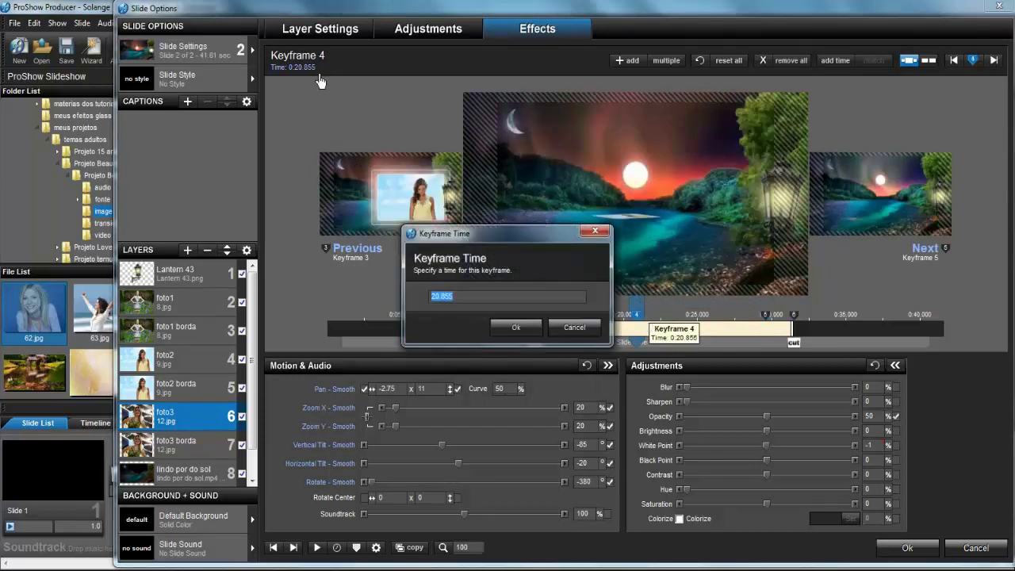
text(2)
key(Return)
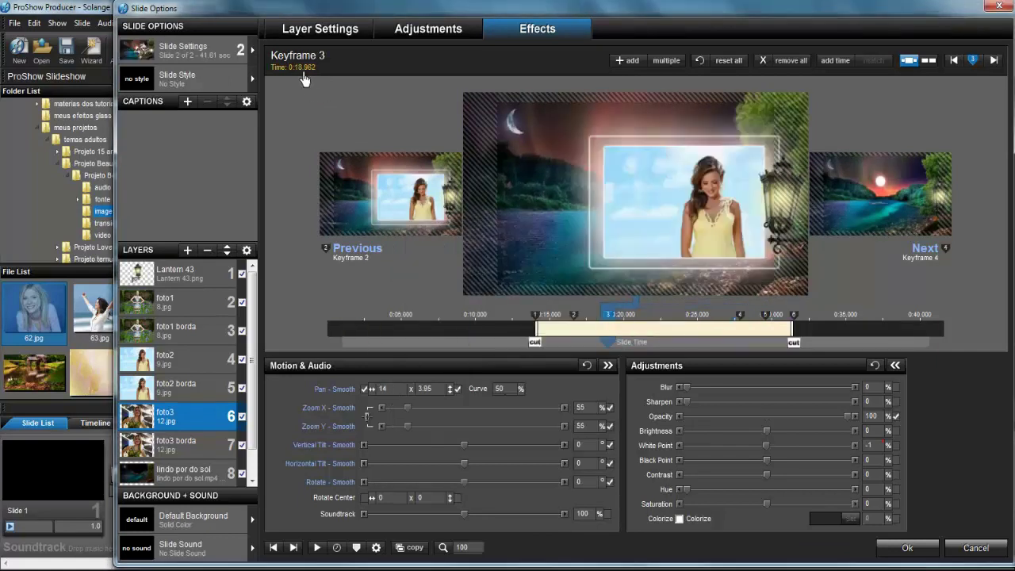
click(303, 70)
text(25.69)
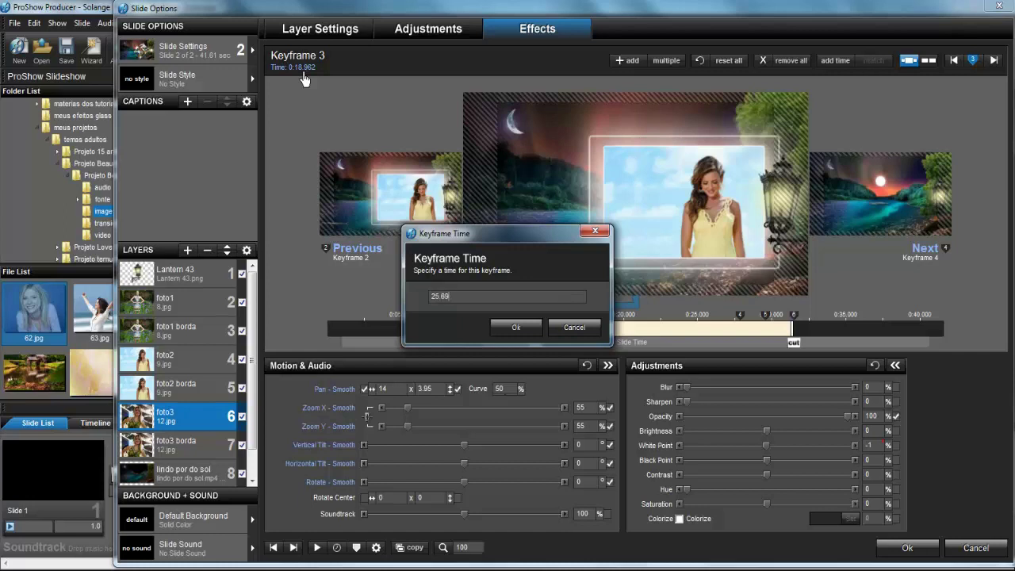
text(0)
key(Return)
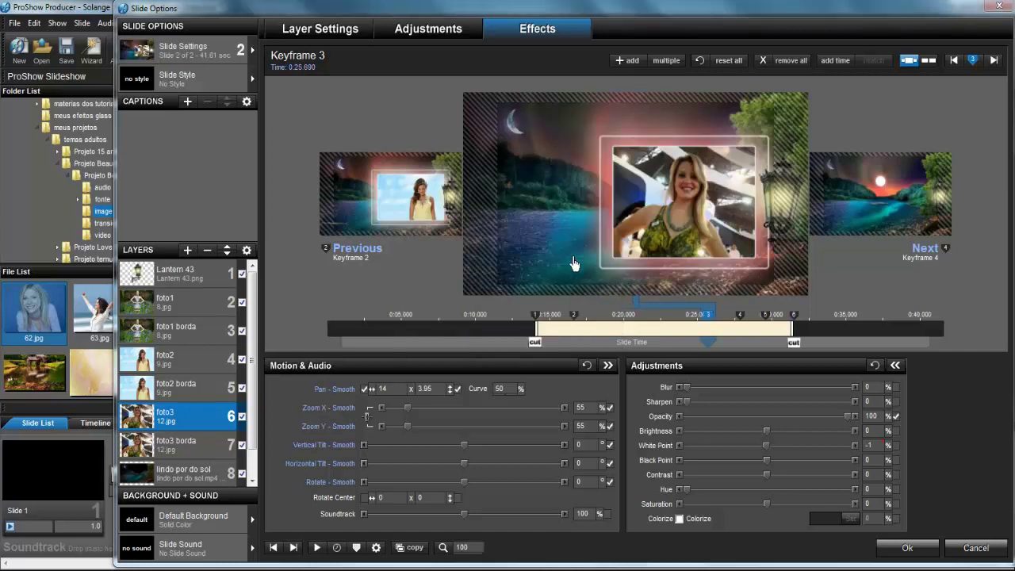
Step: On the foto3 layer, set keyframe 2 to 22.990 and keyframe 1 to 21.021, and scrub through the slide to check the animation
click(585, 323)
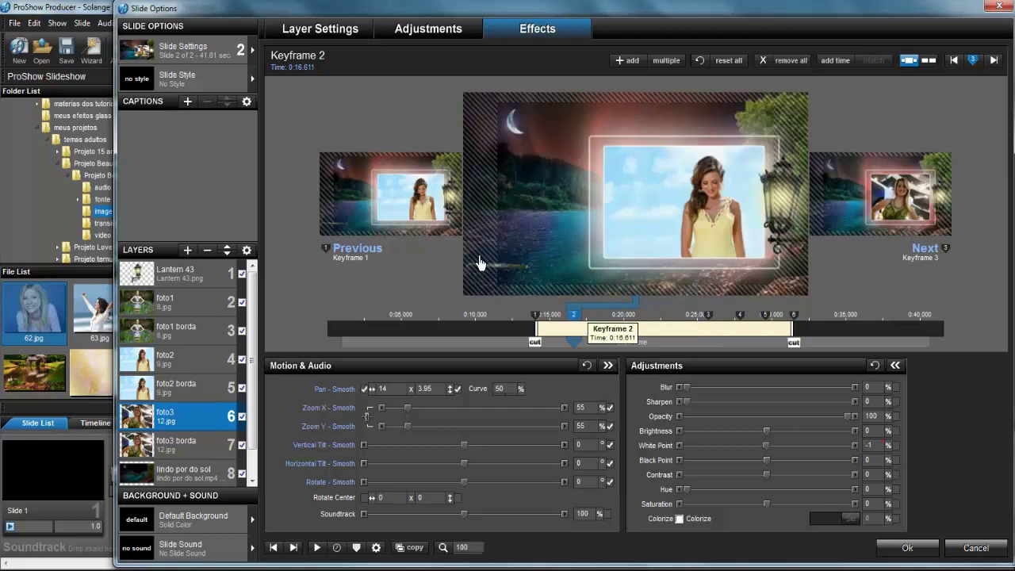
click(310, 73)
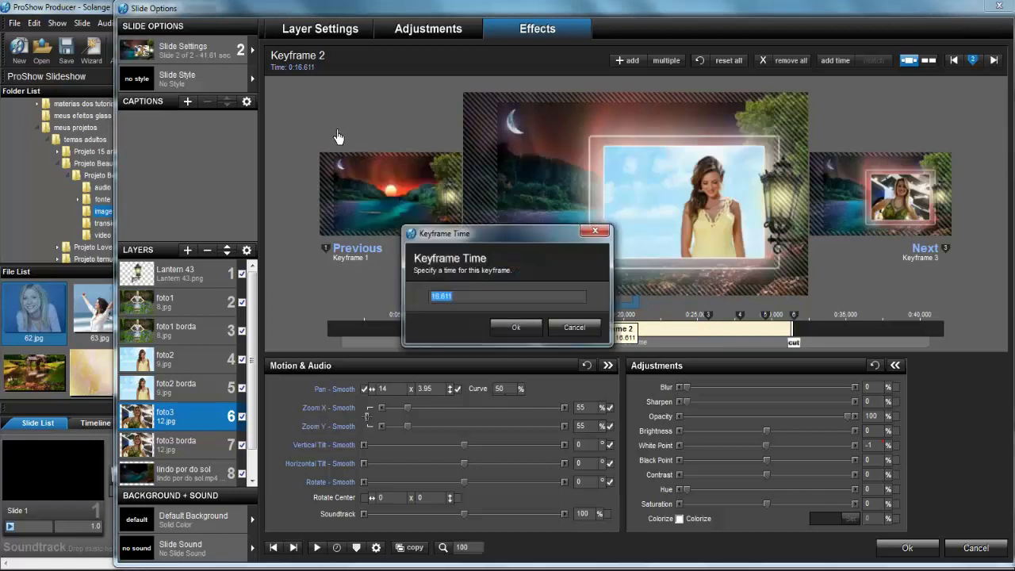
text(22.990)
key(Return)
click(340, 168)
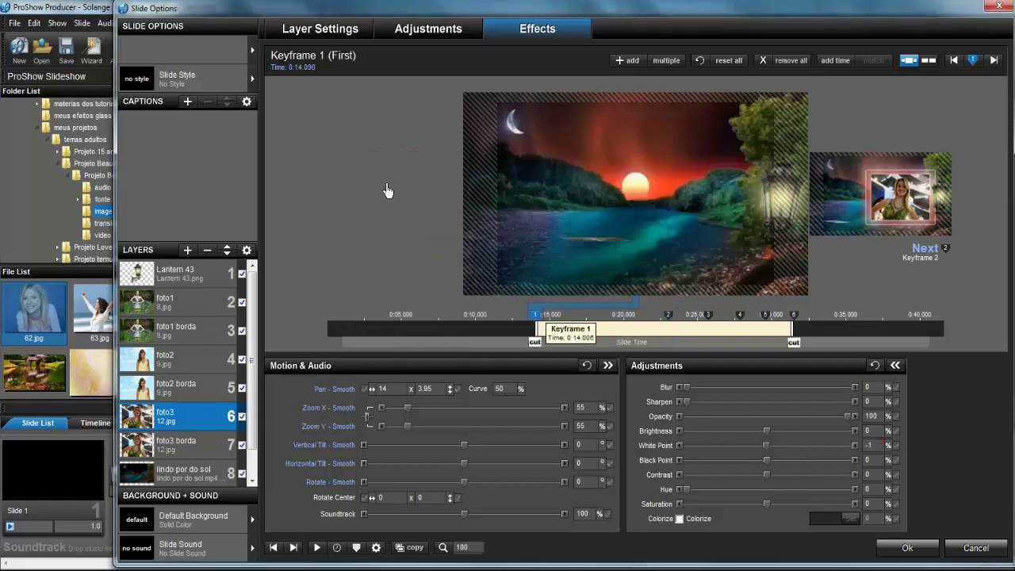
click(317, 71)
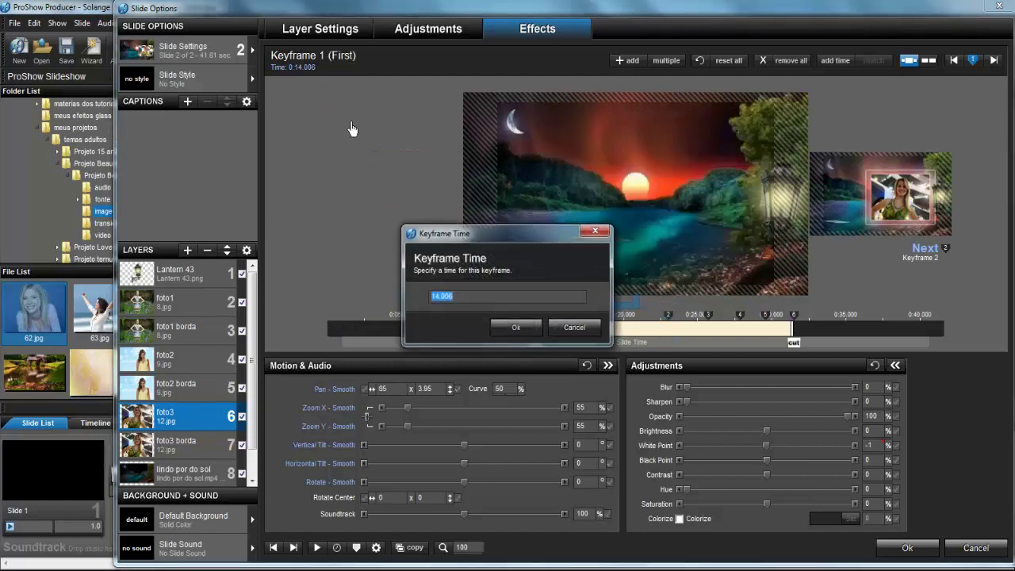
text(2)
key(Return)
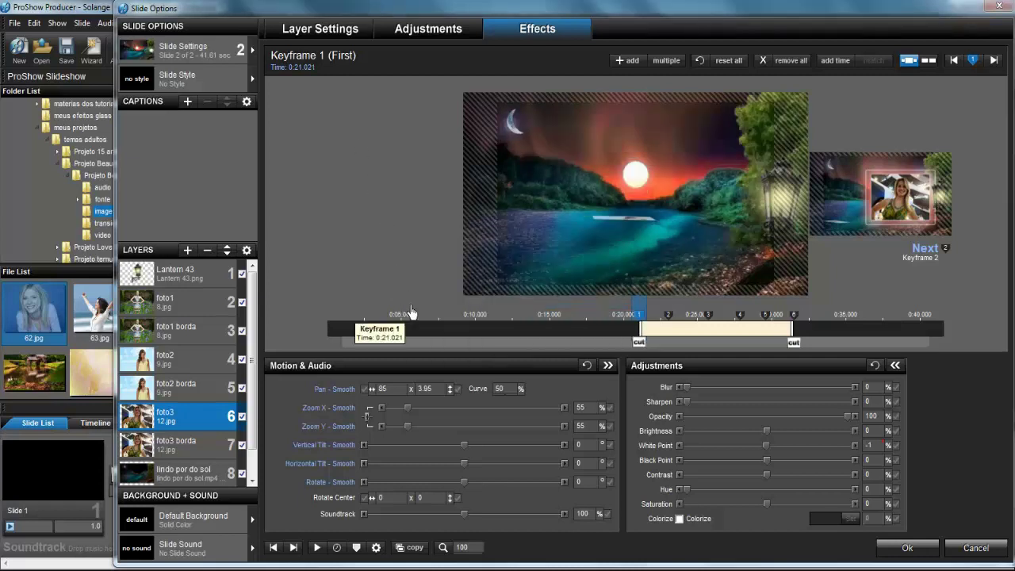
click(395, 347)
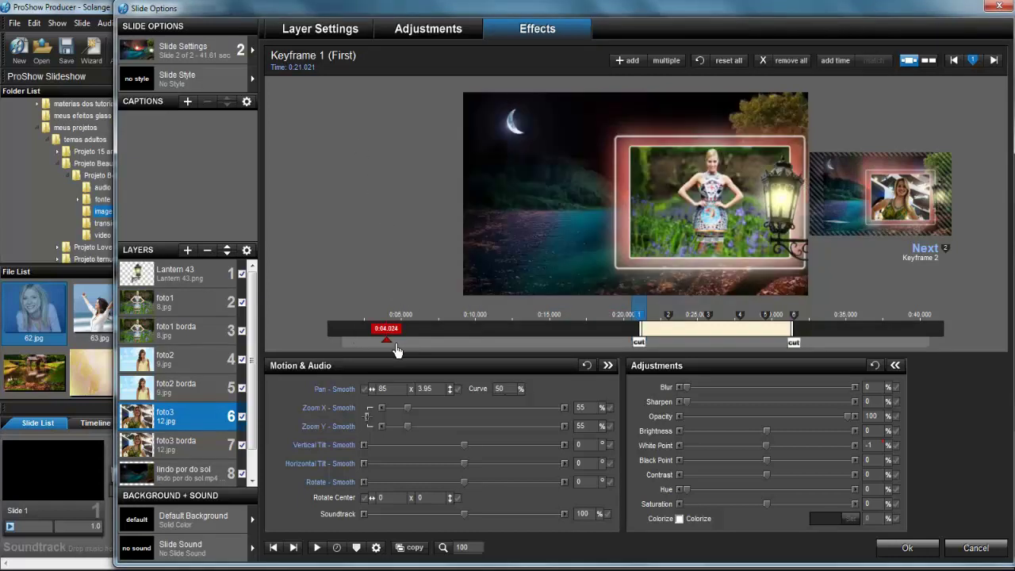
drag(397, 350, 747, 354)
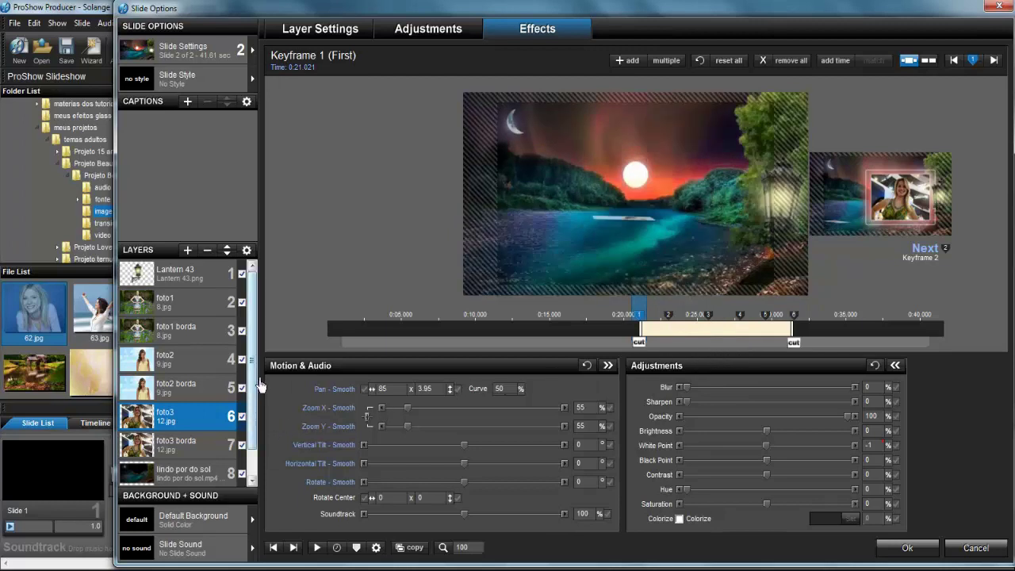
Step: Duplicate the foto3 layer and the foto3 borda layer
scroll(255, 387, down, 1)
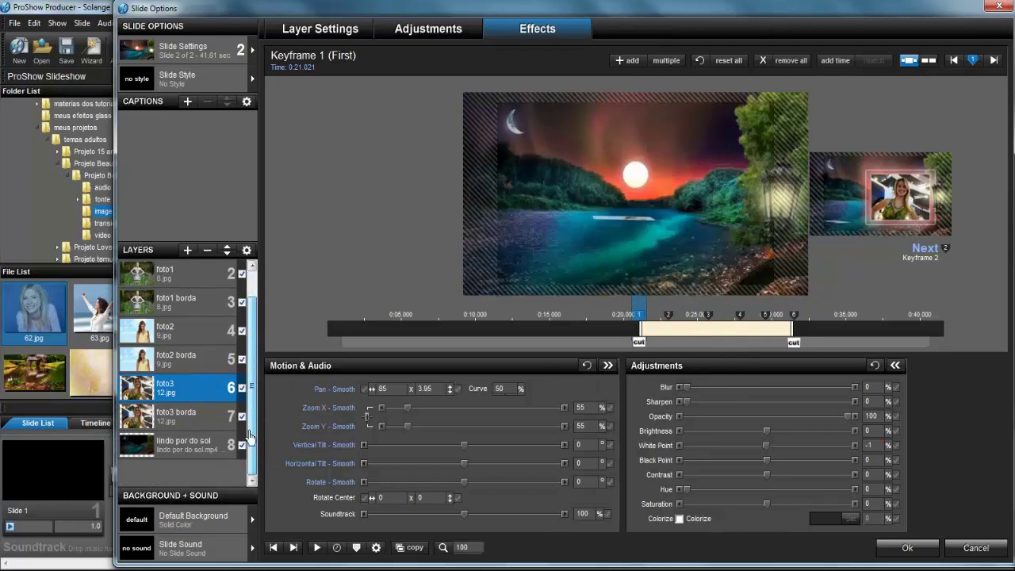
right_click(188, 395)
click(232, 194)
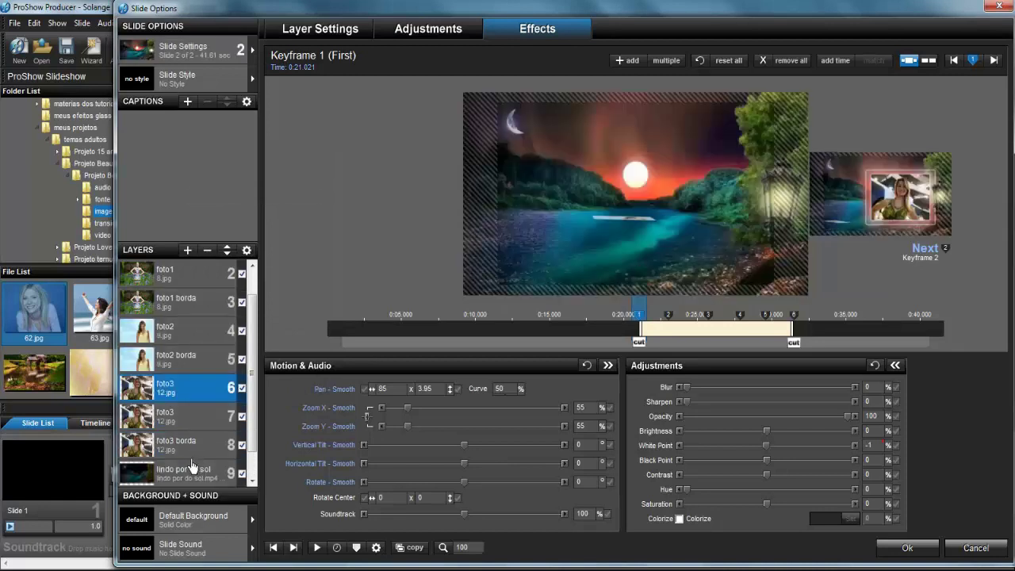
right_click(186, 451)
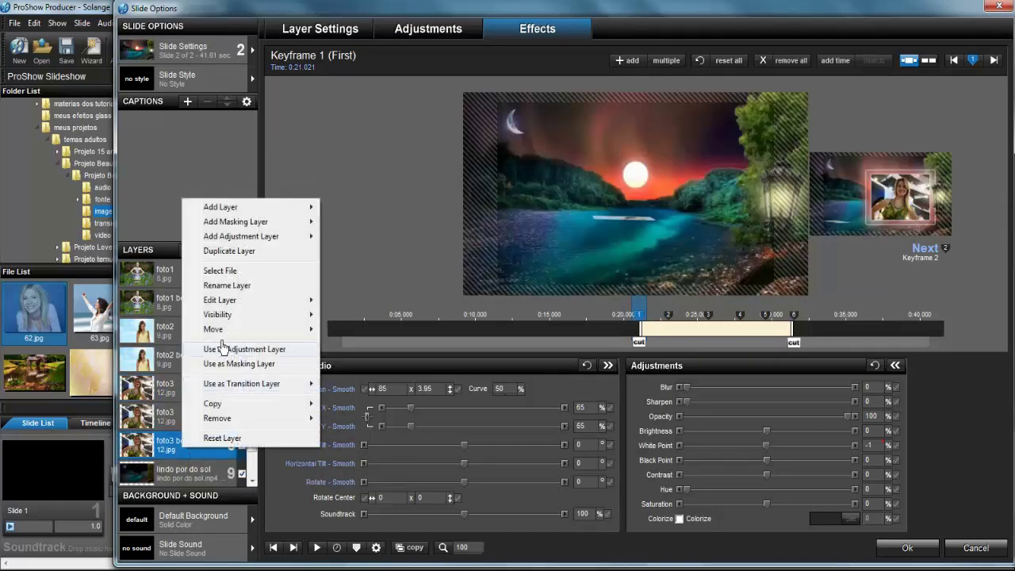
click(231, 251)
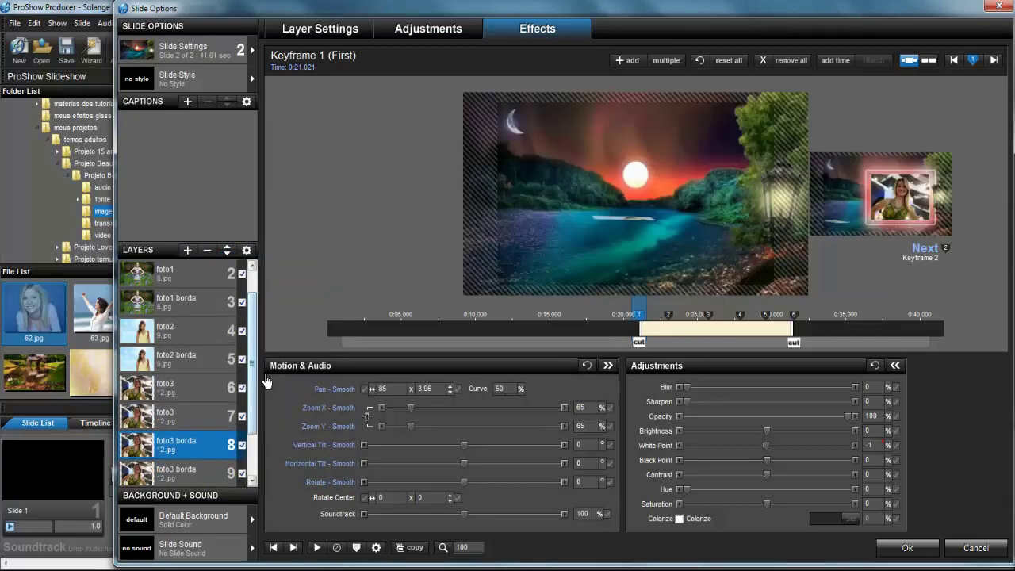
Step: Move the selected foto3 borda layer up to position 7 and replace the image of the foto3 layer at position 8 with file 13
click(226, 247)
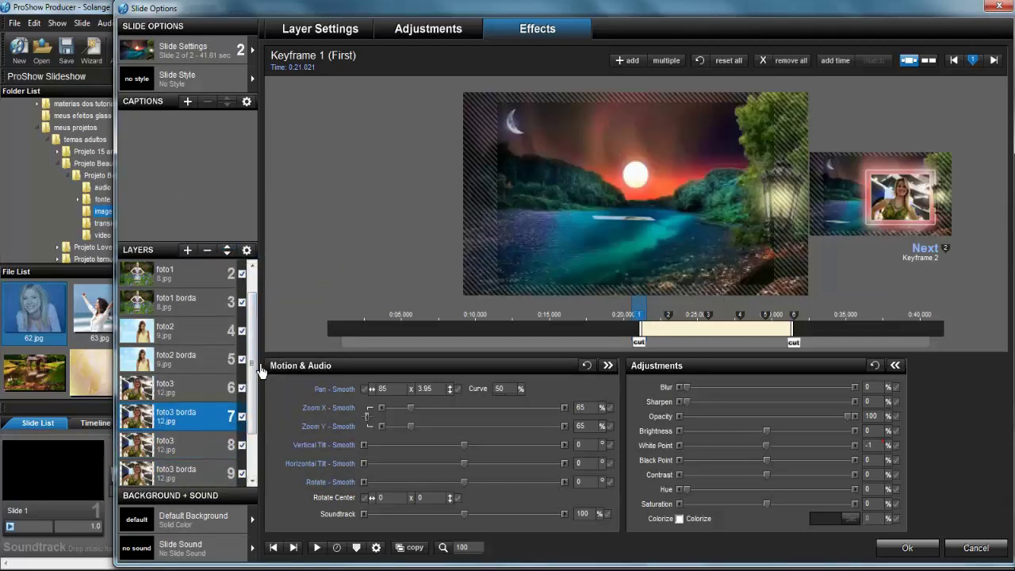
scroll(267, 436, down, 2)
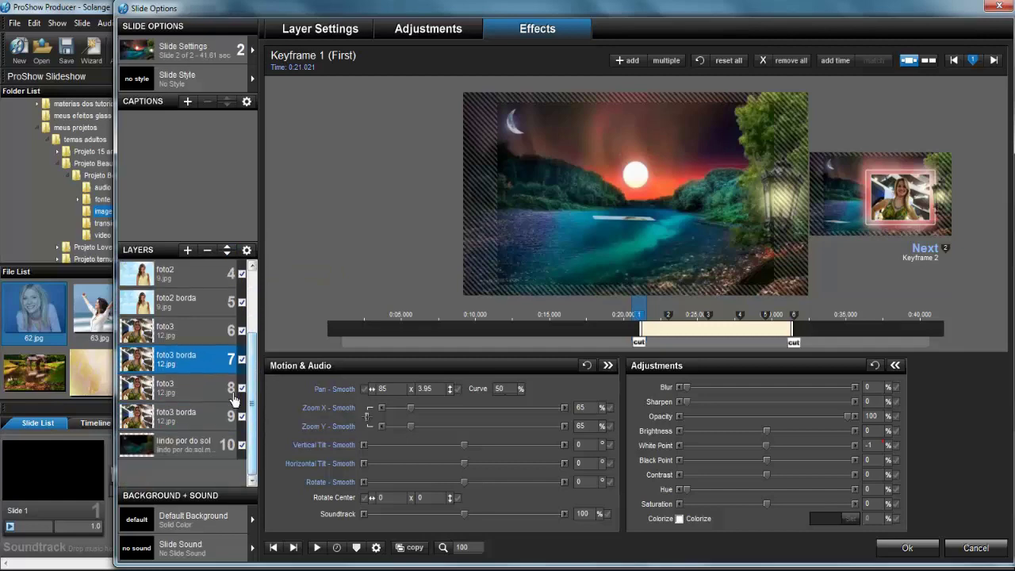
click(208, 403)
right_click(206, 405)
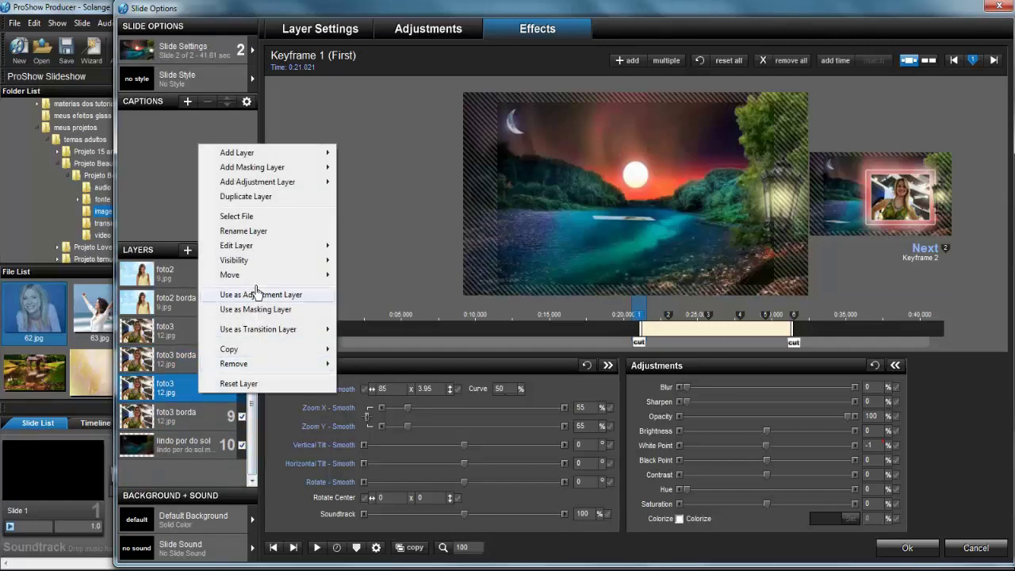
click(257, 220)
click(490, 131)
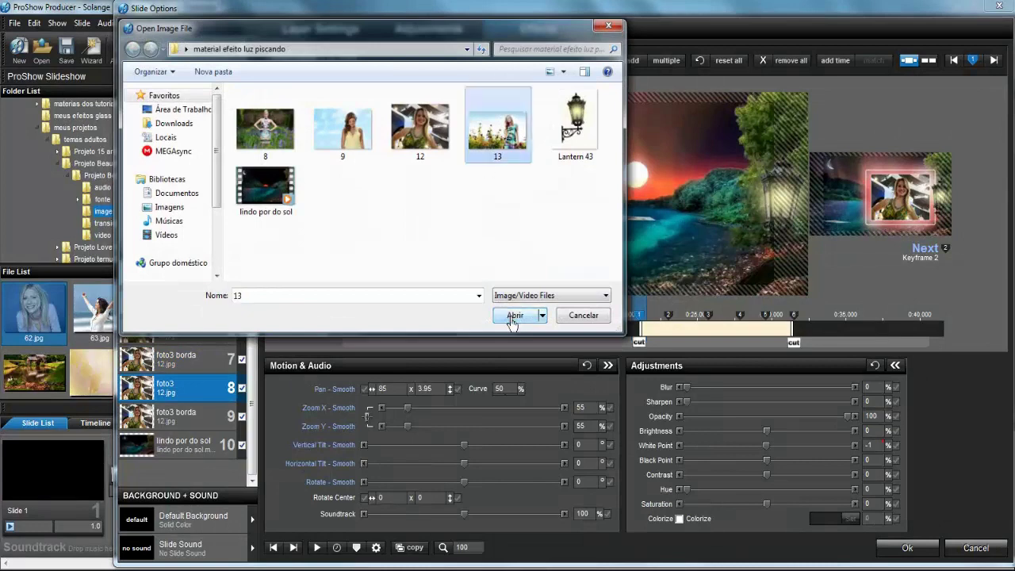
click(508, 307)
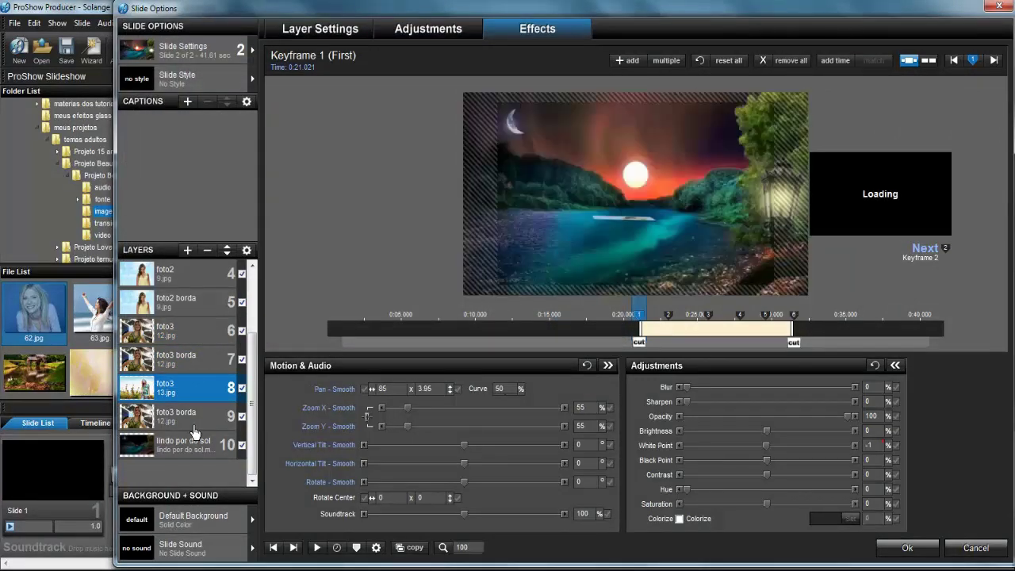
Step: Replace the image of the foto3 borda layer at position 9 with file 13
click(193, 427)
right_click(193, 431)
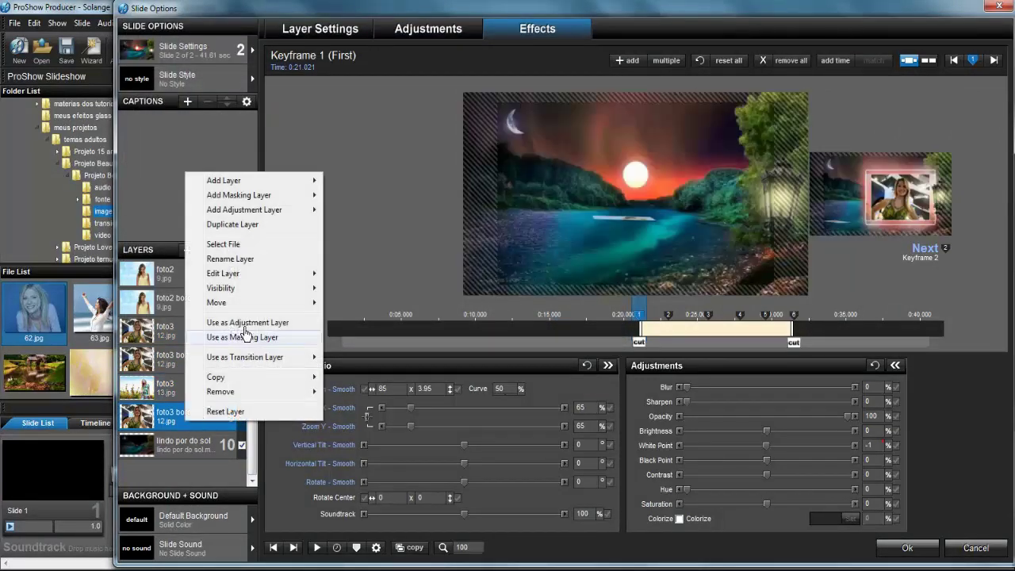
click(261, 244)
click(519, 133)
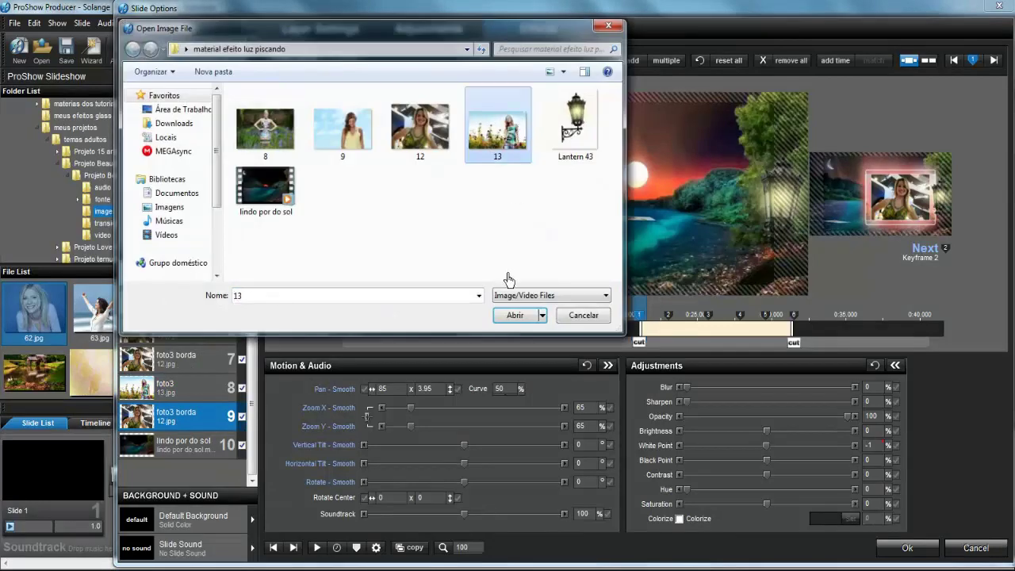
click(505, 315)
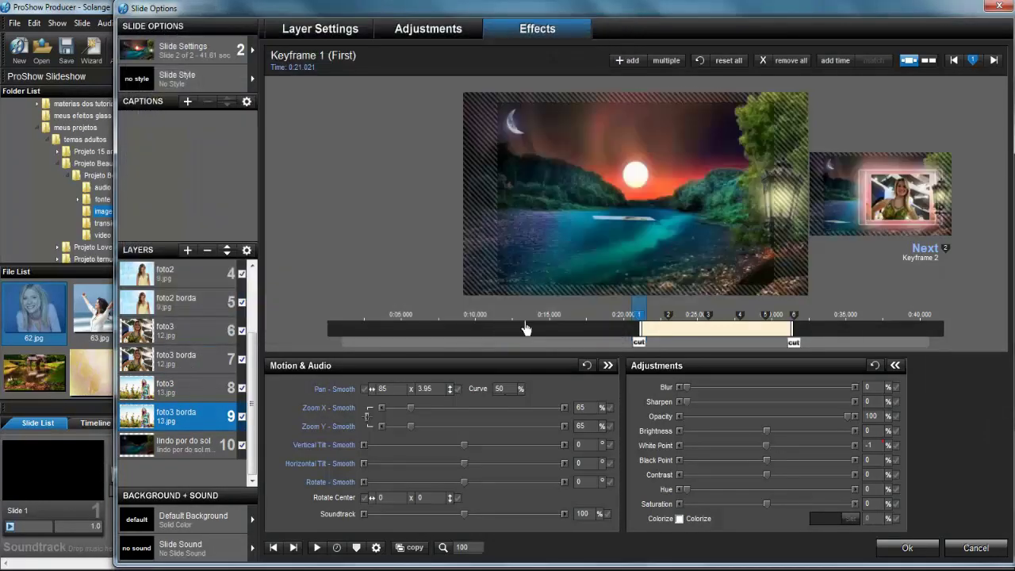
Step: On the foto3 borda layer at position 9, set keyframe 6 to 38.739 and keyframe 5 to 36.820
click(794, 314)
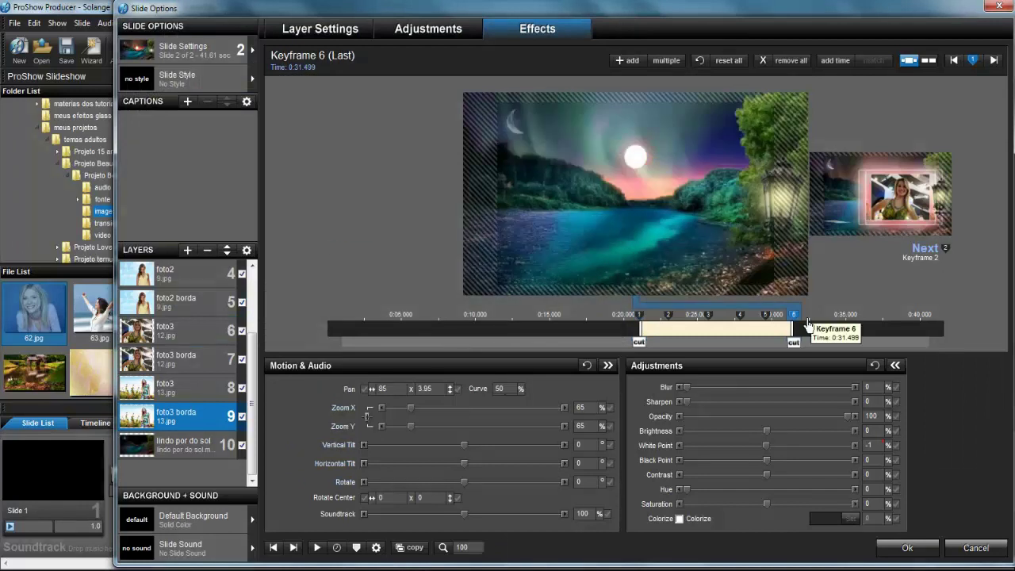
click(324, 73)
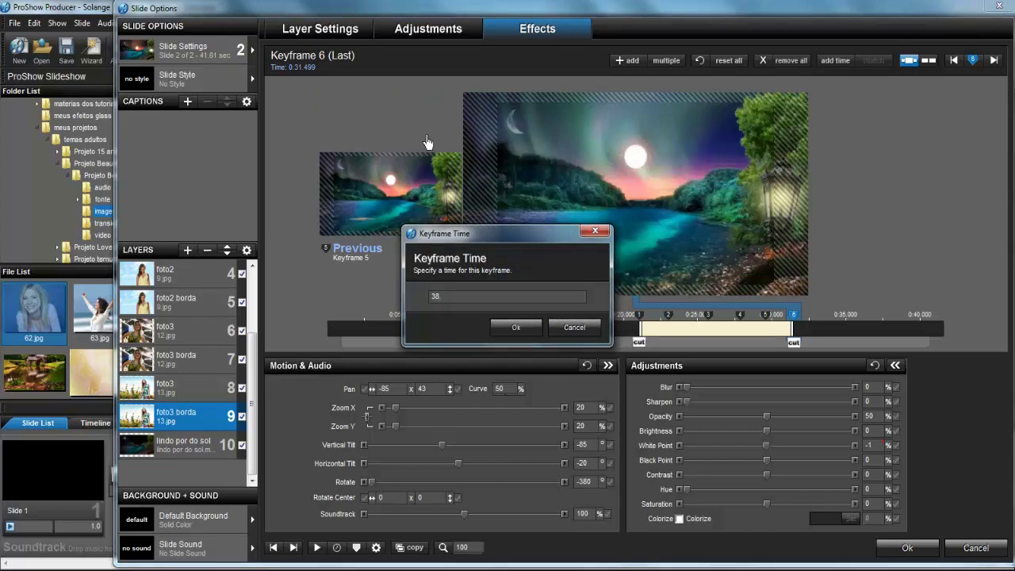
key(Return)
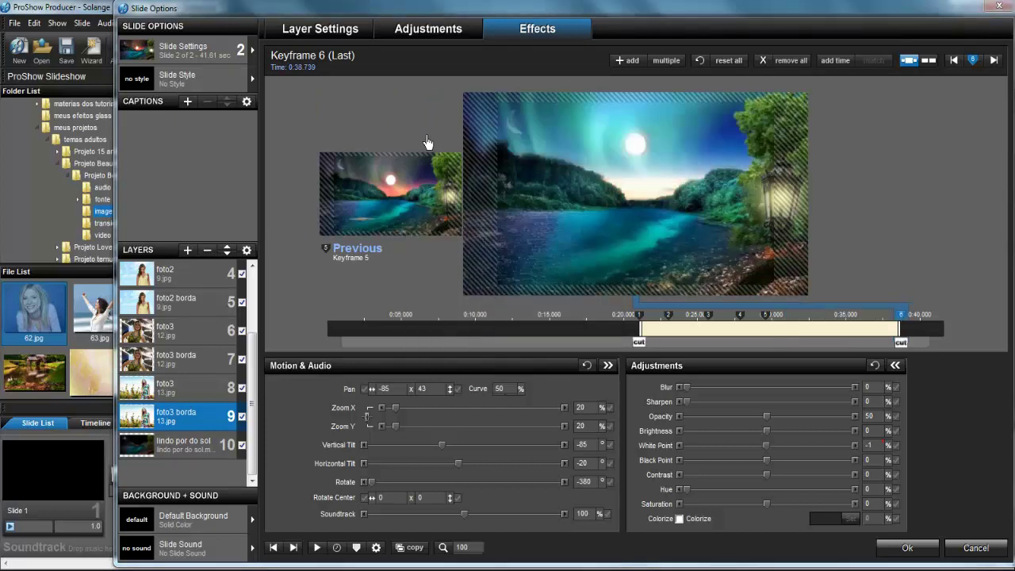
click(761, 331)
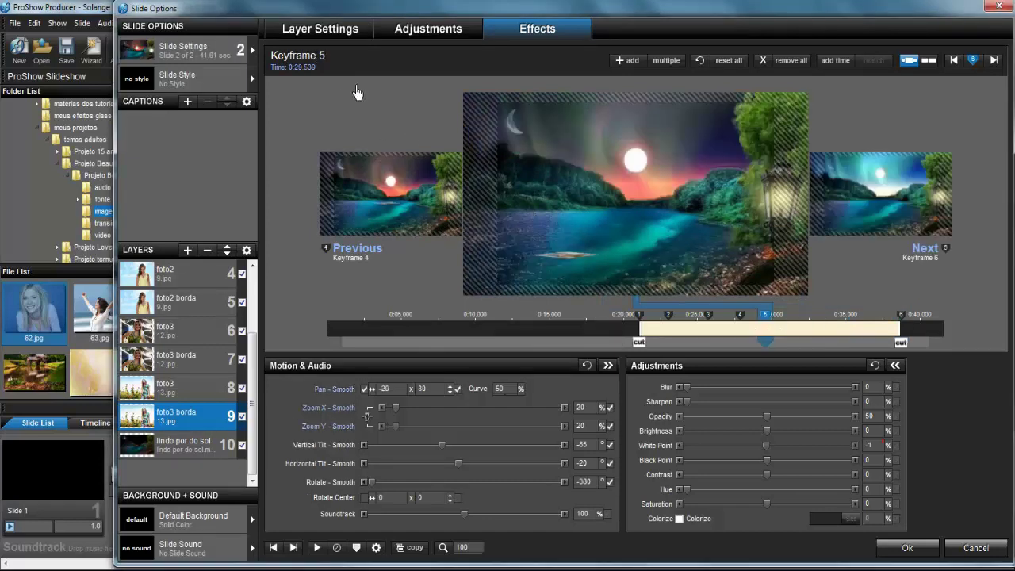
click(313, 68)
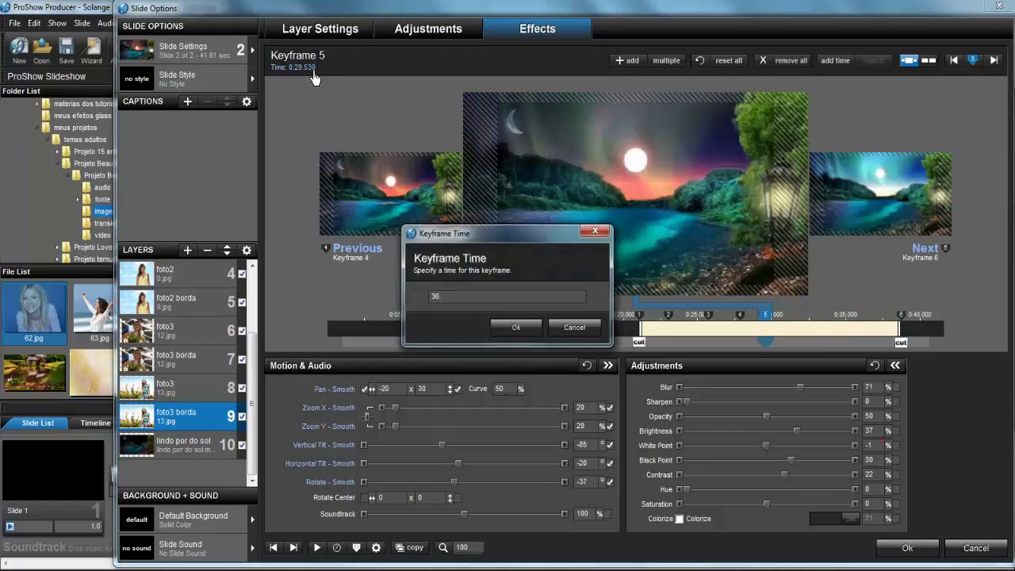
text(36.820)
key(Return)
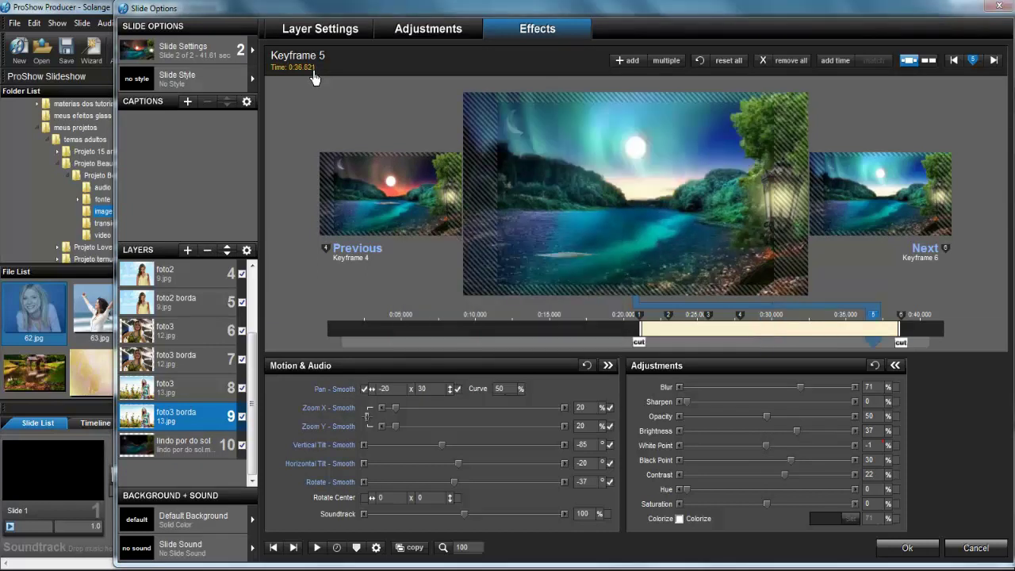
Step: On the foto3 borda layer with image 13, set keyframe 4 to 34.890 and keyframe 3 to 32.580
click(742, 324)
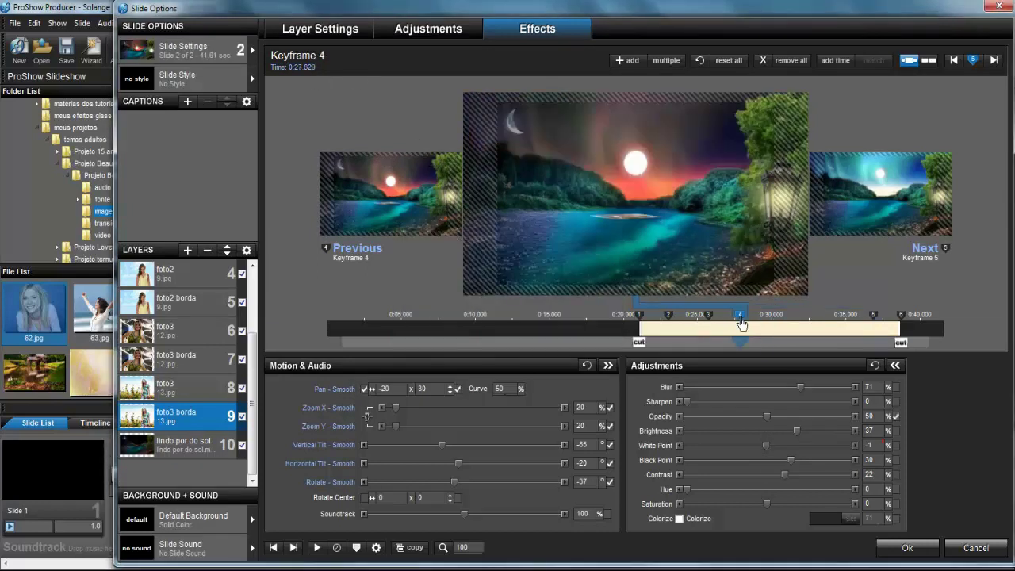
click(317, 69)
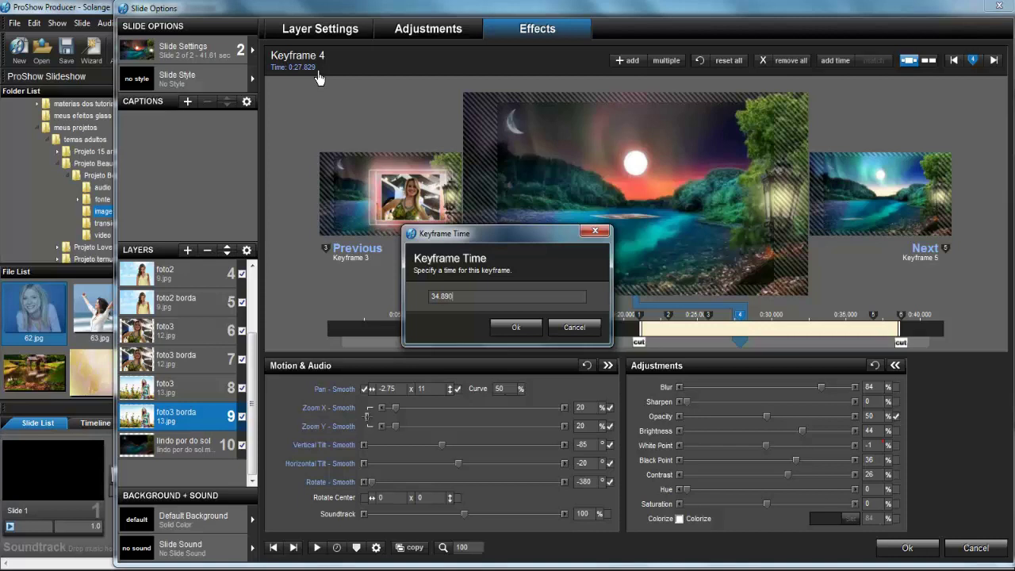
text(34.890)
key(Return)
click(708, 317)
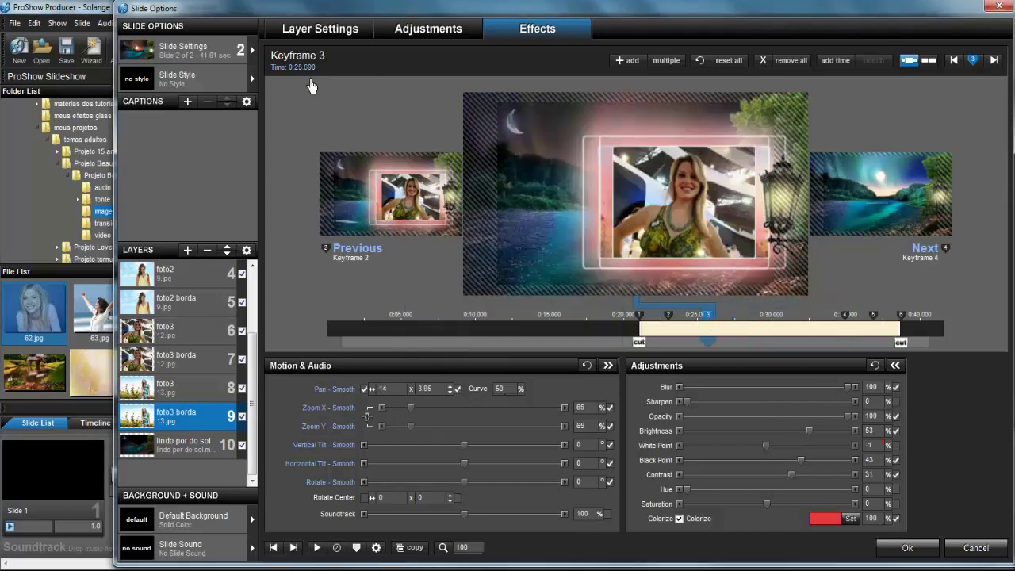
click(309, 79)
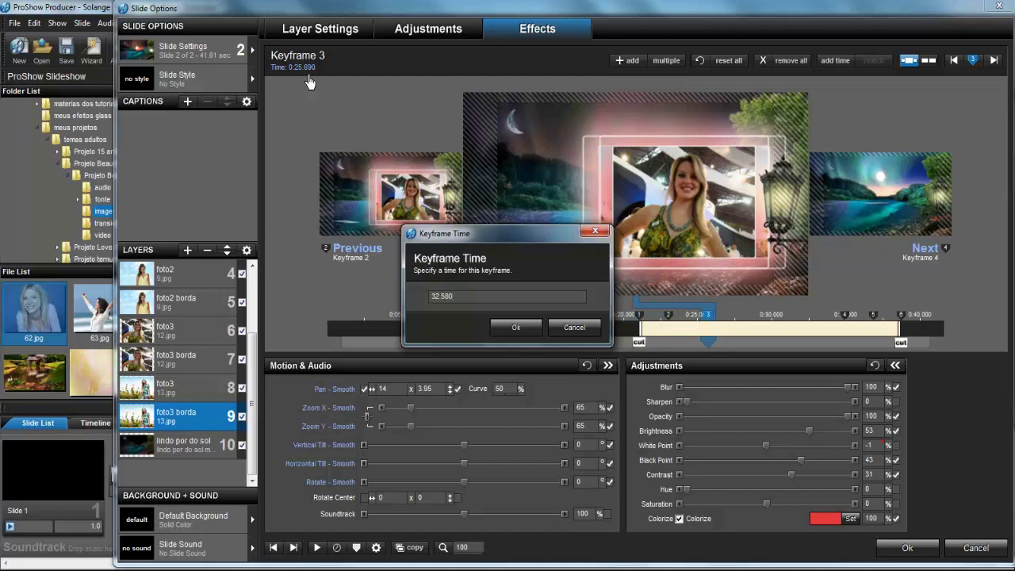
key(Return)
Step: On the foto3 borda layer with image 13, set keyframe 2 to 29.922 and keyframe 1 to 27.700
click(669, 315)
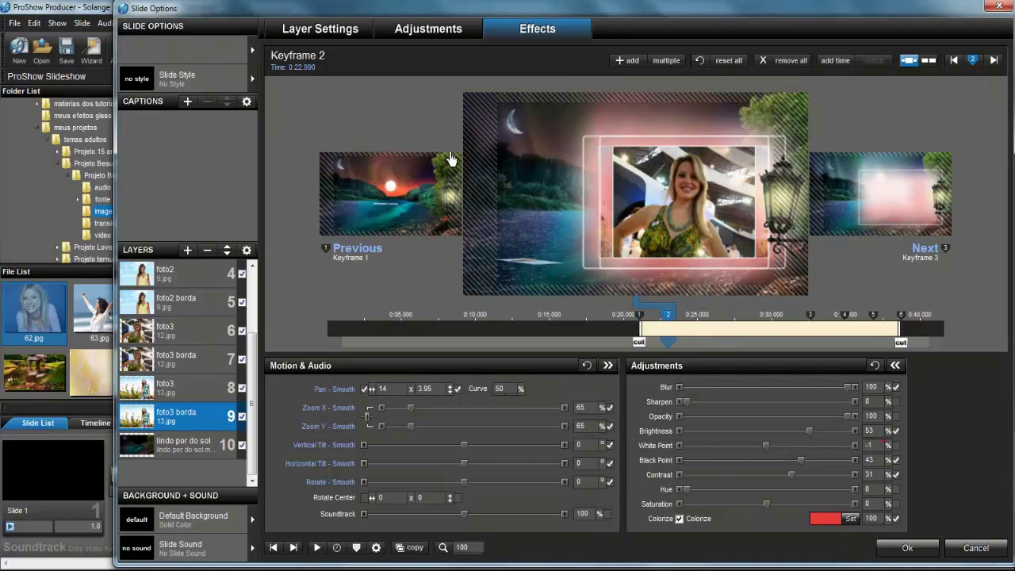
click(302, 68)
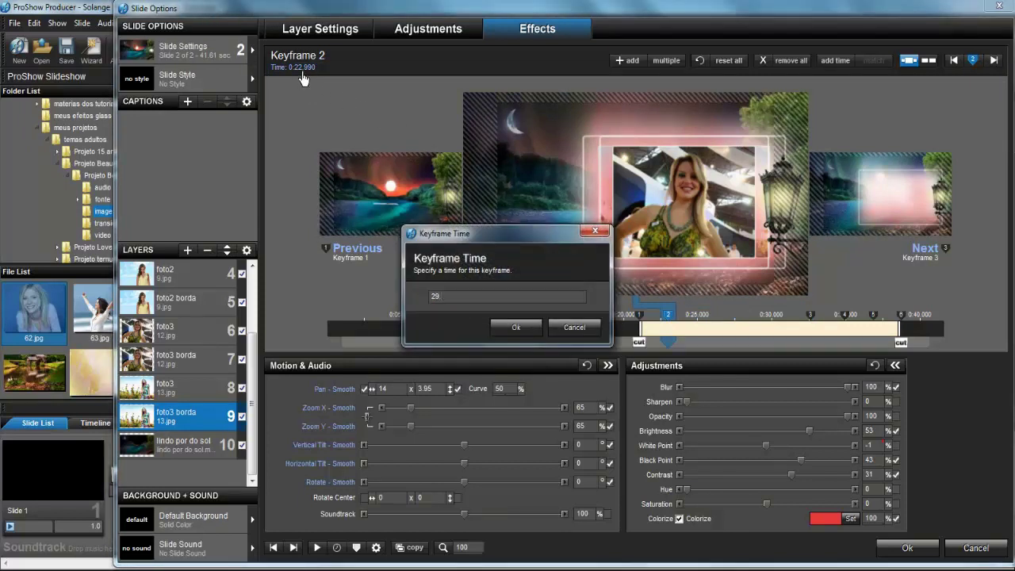
key(Return)
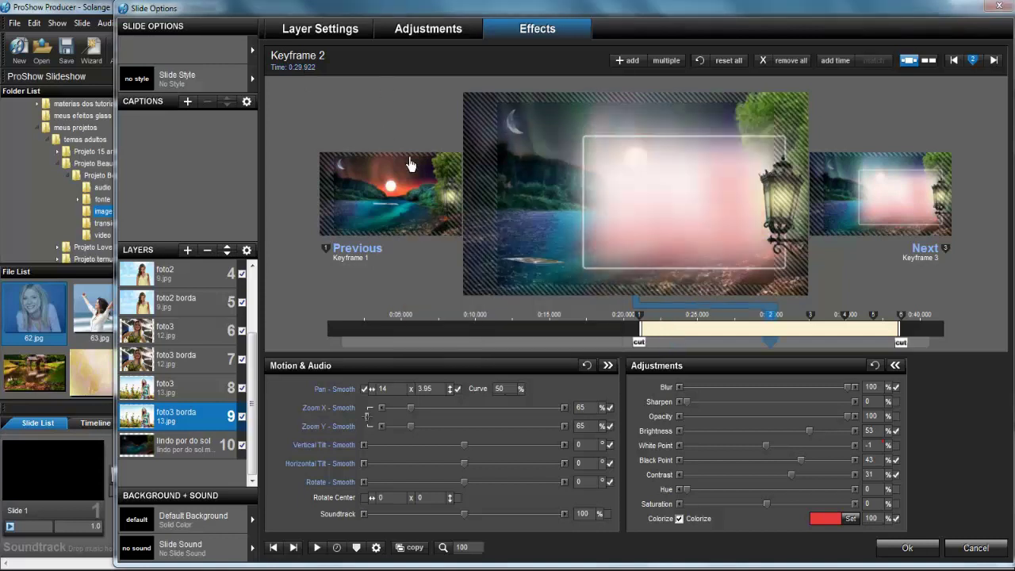
click(644, 320)
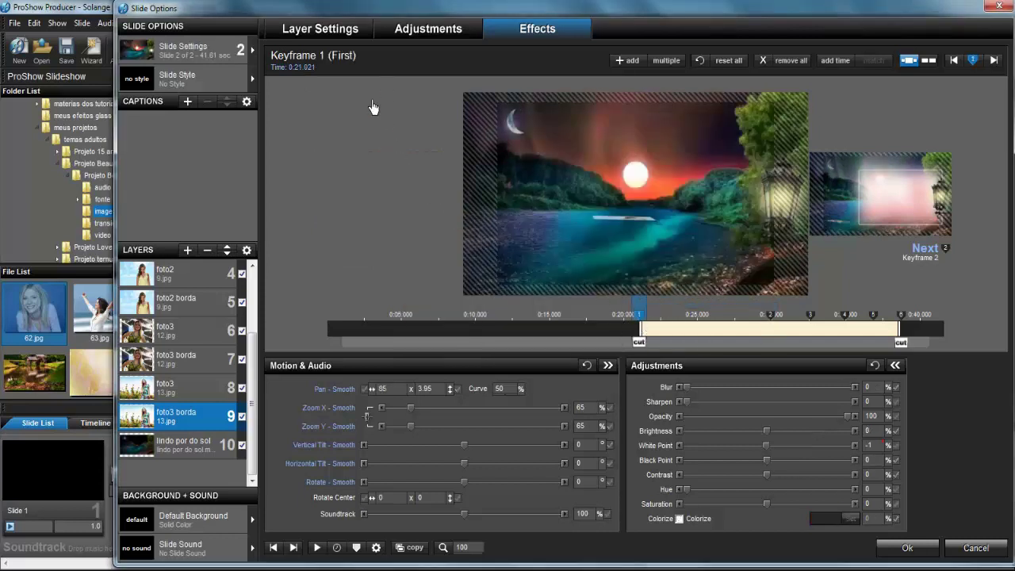
click(309, 69)
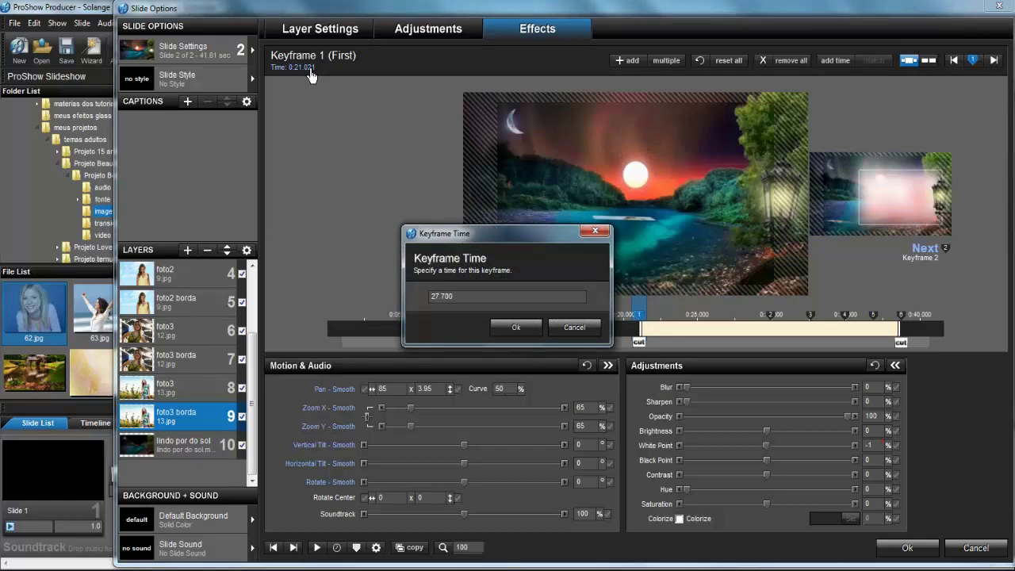
key(Return)
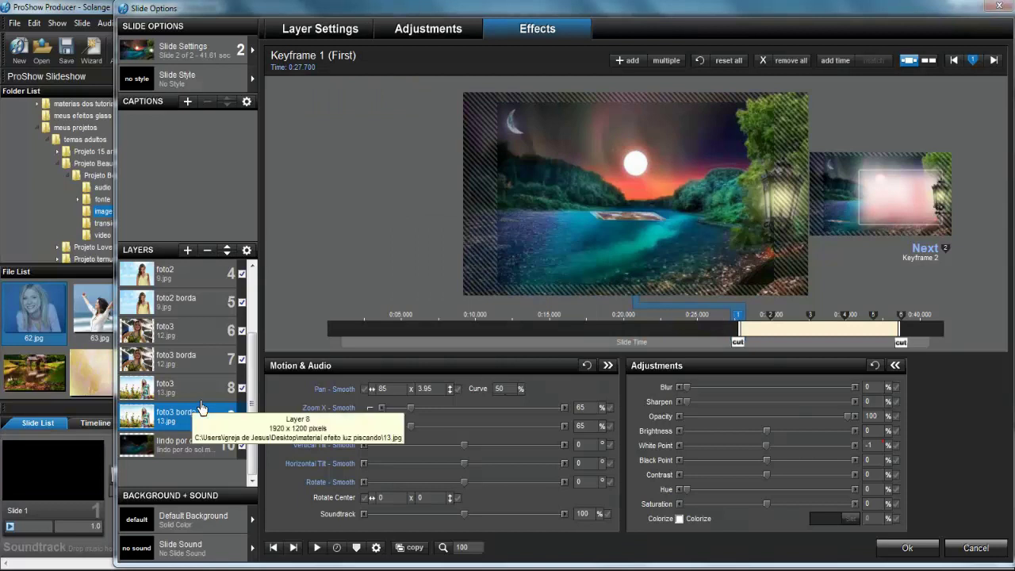
Step: On the foto3 layer at position 8, set keyframe 6 to 38.739 and keyframe 5 to 36.820
click(170, 385)
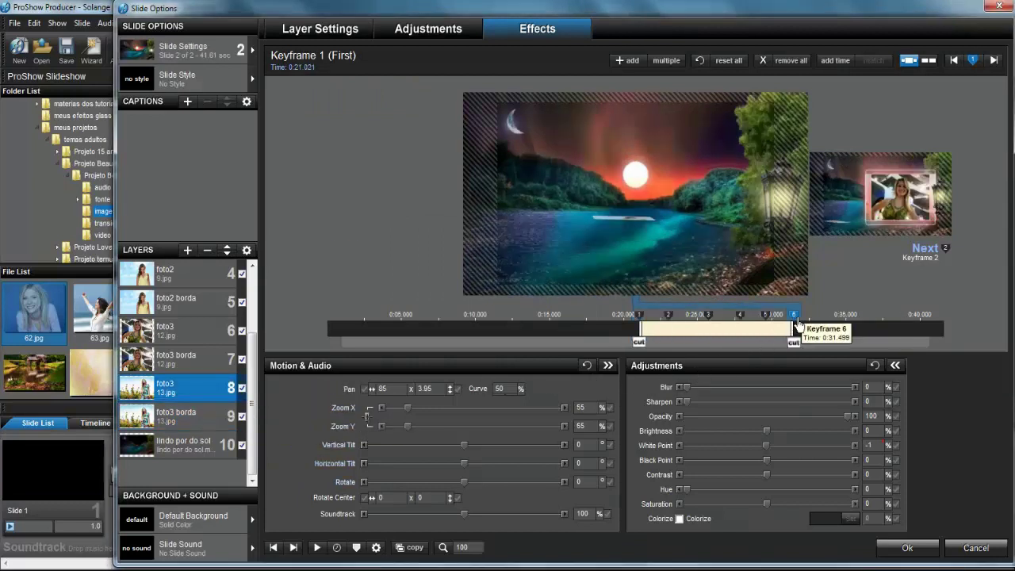
click(796, 325)
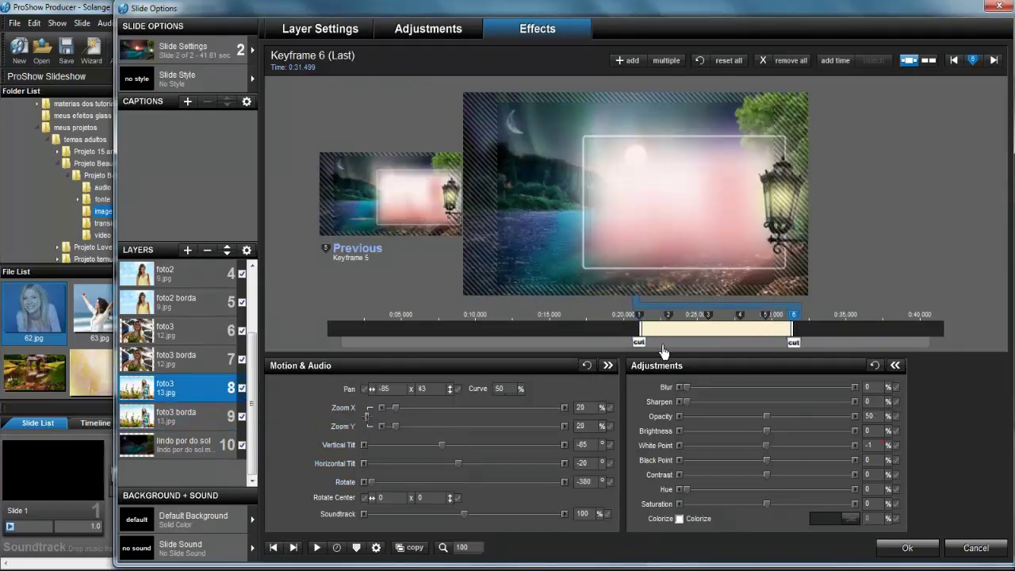
click(314, 67)
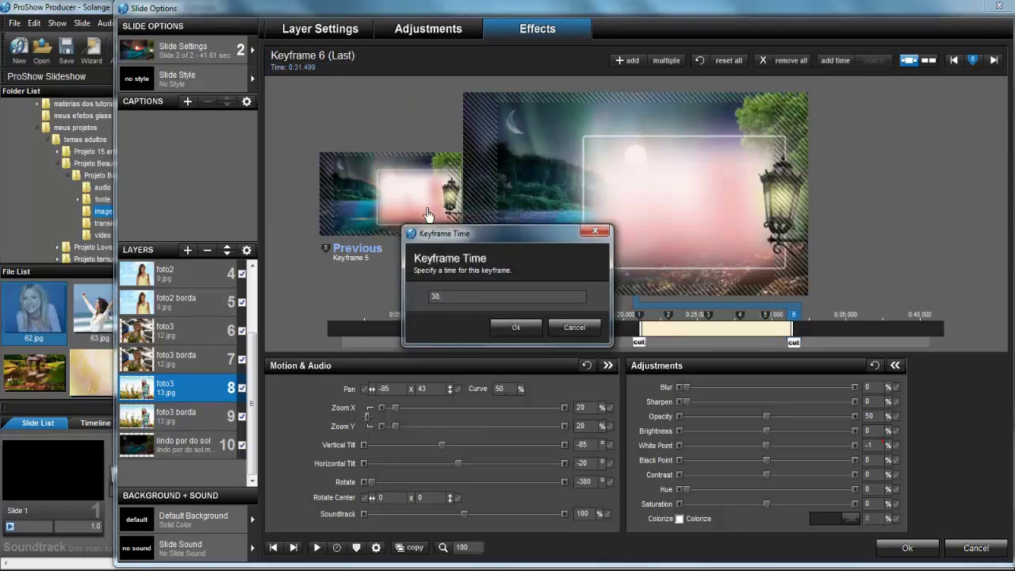
key(Return)
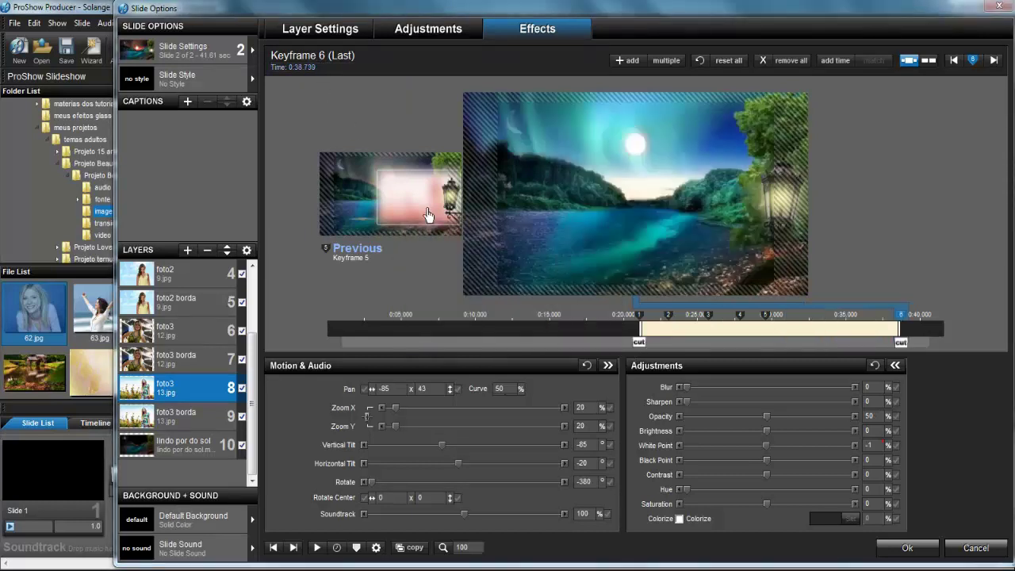
double_click(783, 330)
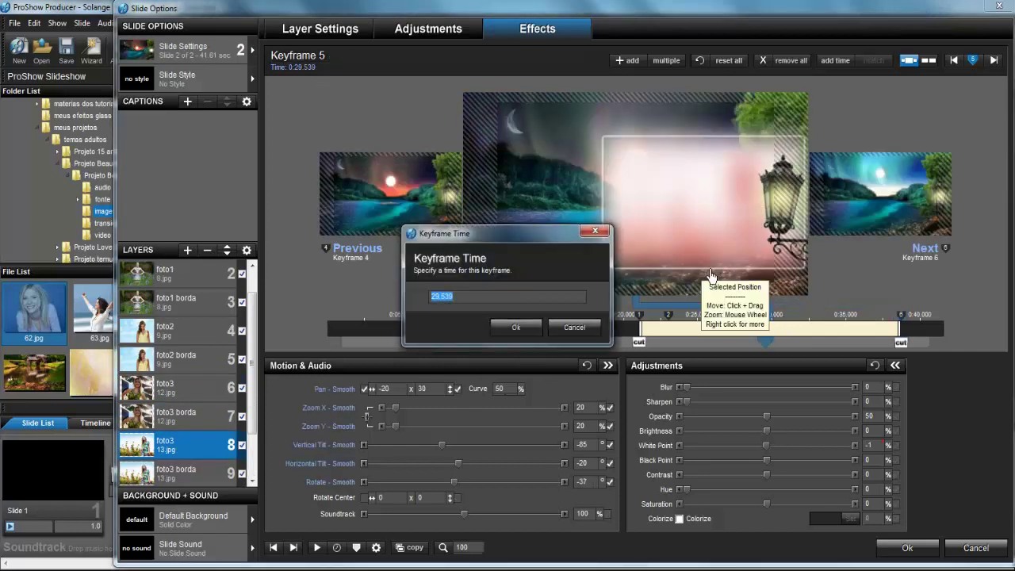
text(36)
text(.620)
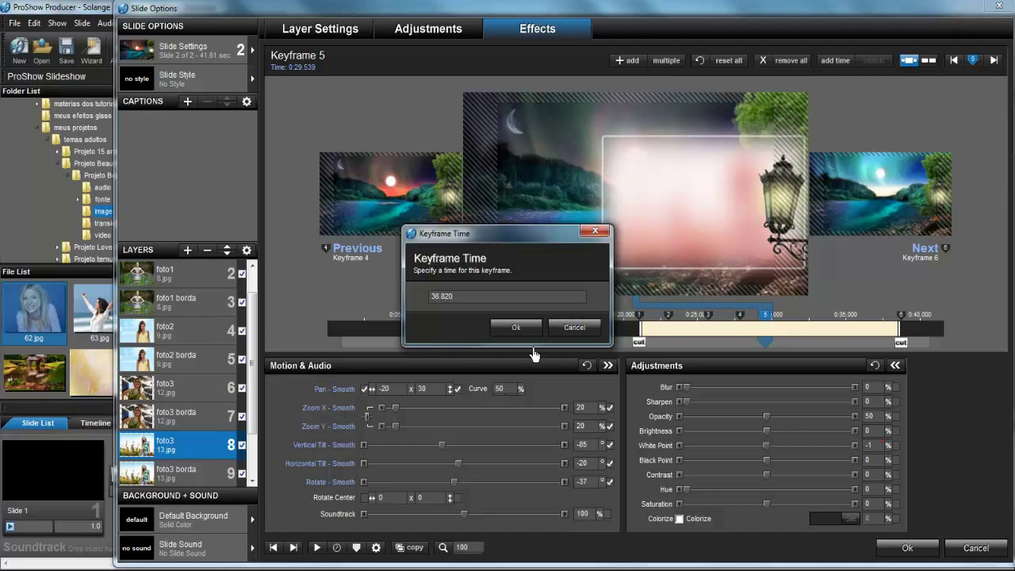
click(516, 326)
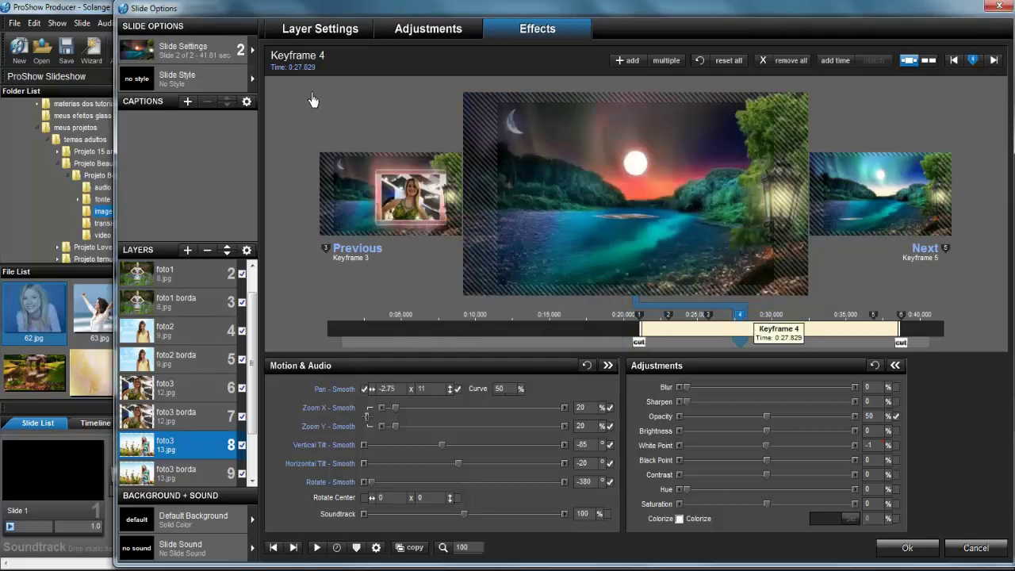
Step: On the foto3 layer with image 13, set keyframe 4 to 34.890 and keyframe 3 to 32.580
click(312, 79)
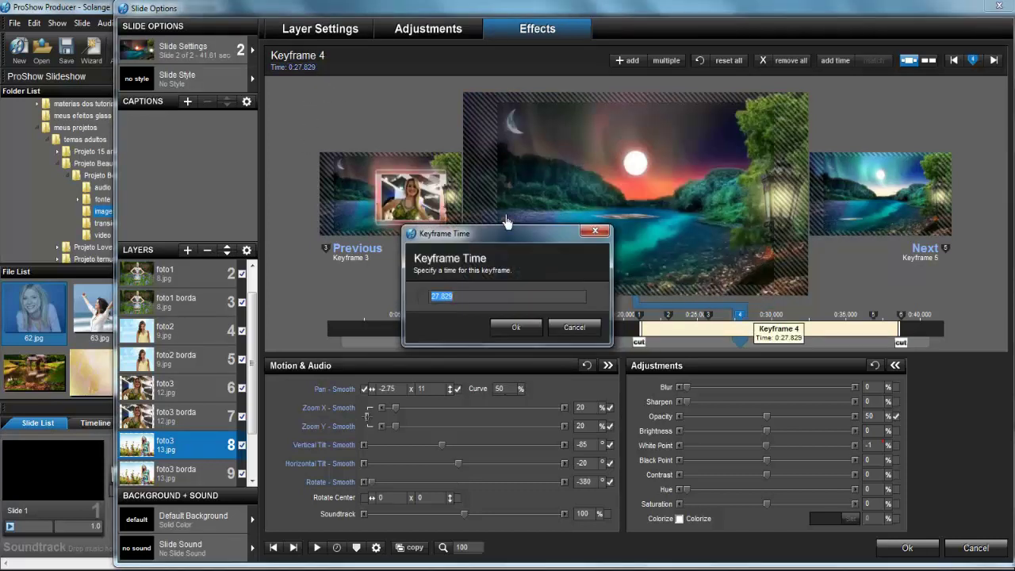
text(34.890)
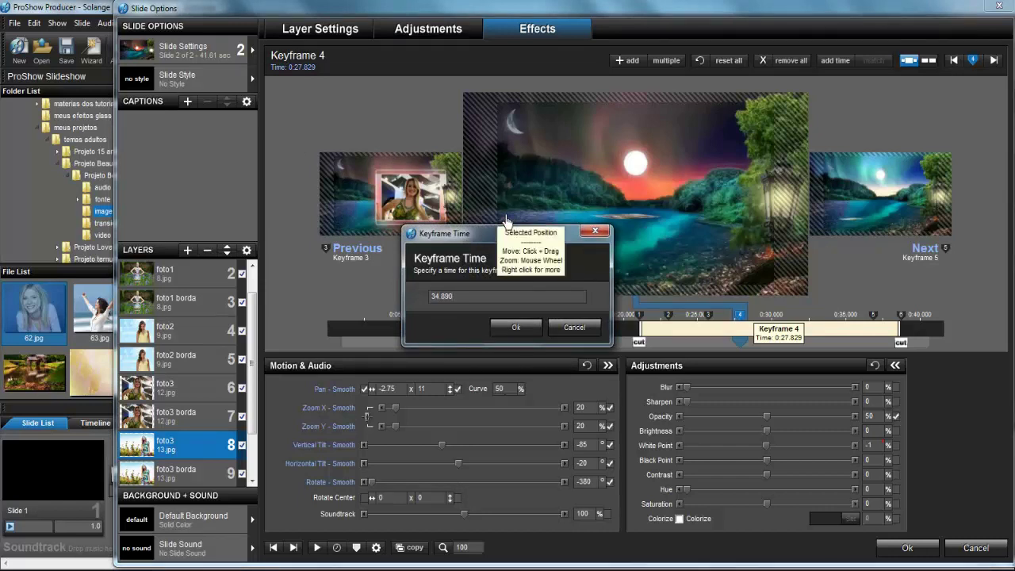
key(Return)
click(390, 195)
click(323, 96)
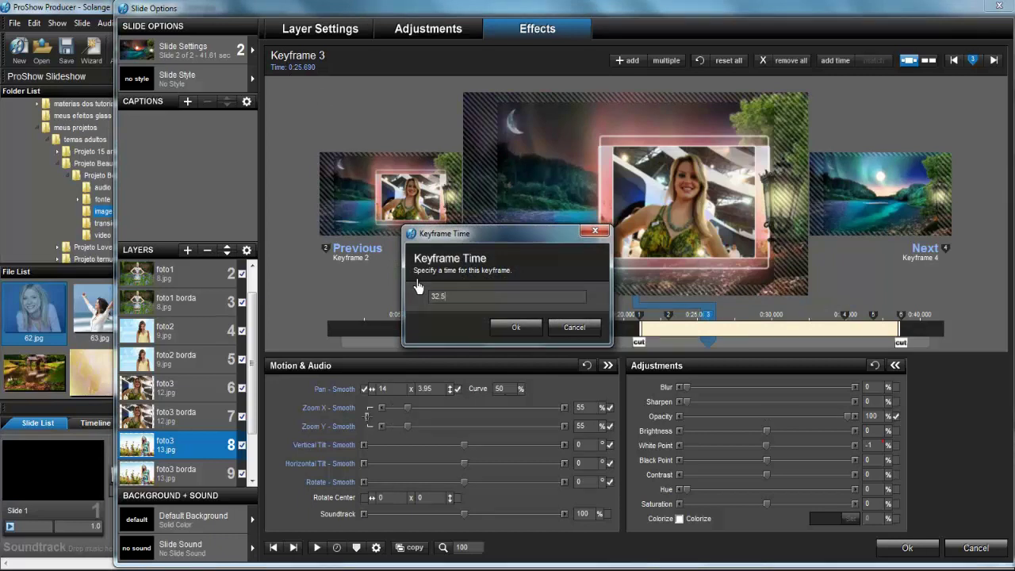
text(32.580)
key(Return)
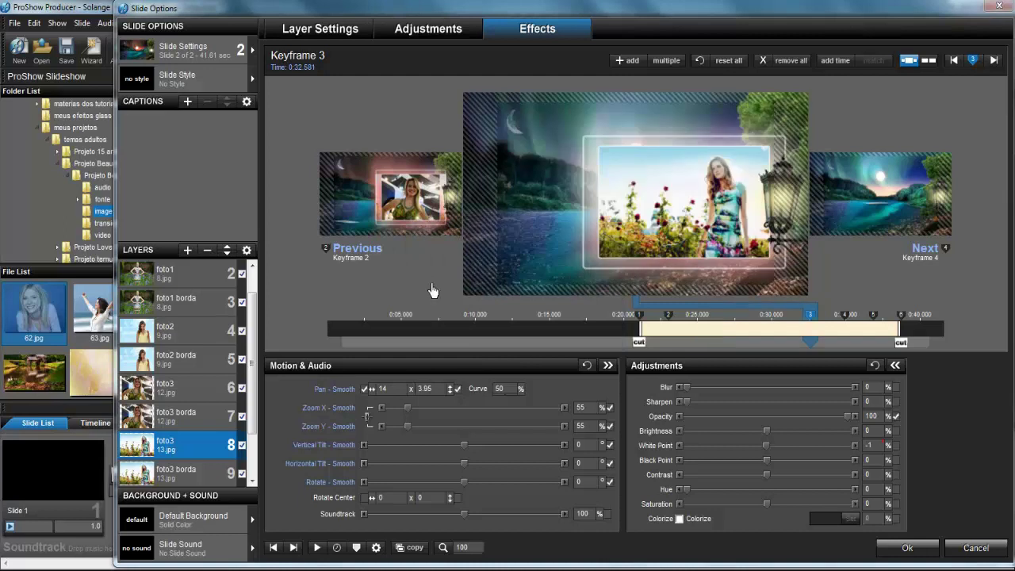
Step: On the foto3 layer with image 13, set keyframe 2 to 29.922 and keyframe 1 to 27.700
click(381, 199)
click(317, 82)
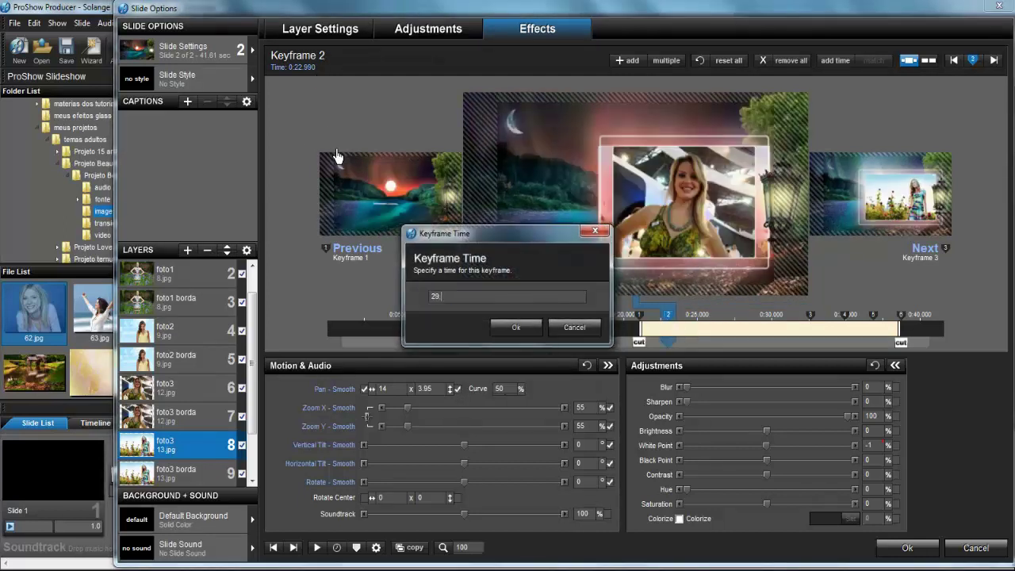
key(Return)
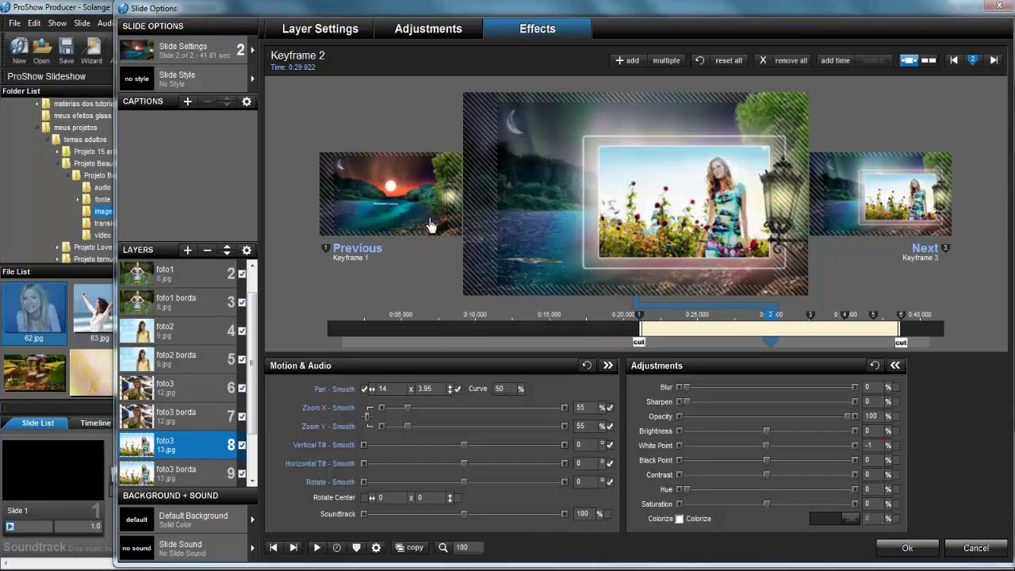
click(638, 314)
click(315, 83)
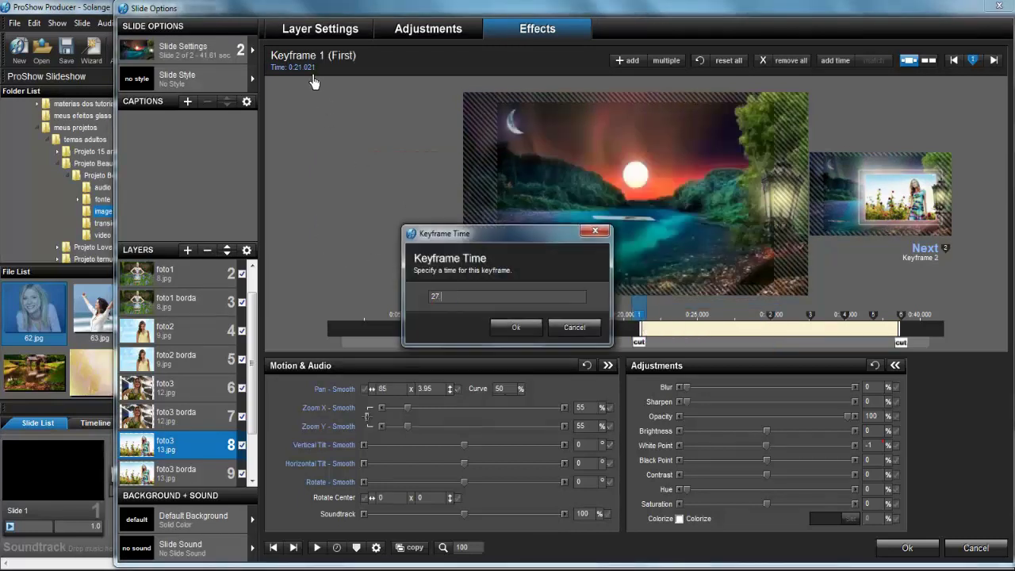
key(Return)
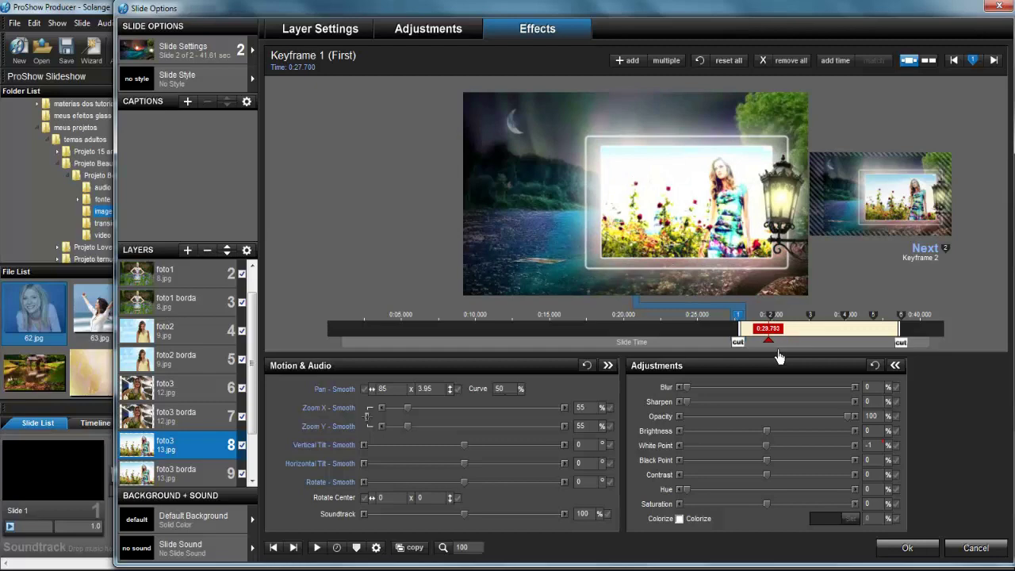
Step: Crop image 13 on the foto3 layer to about left 273, right 1899, top 0 and bottom 1200 px
click(434, 31)
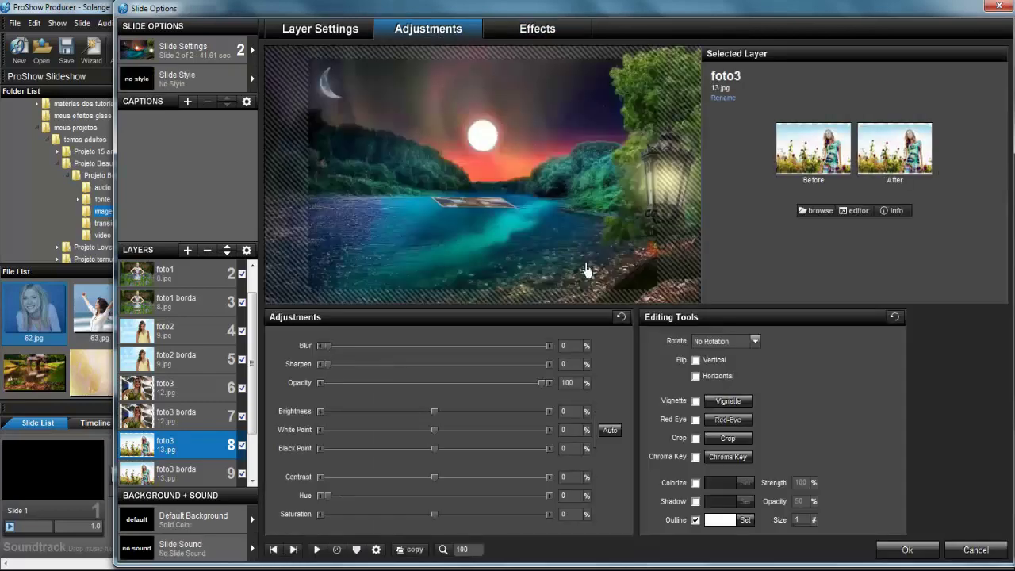
click(730, 440)
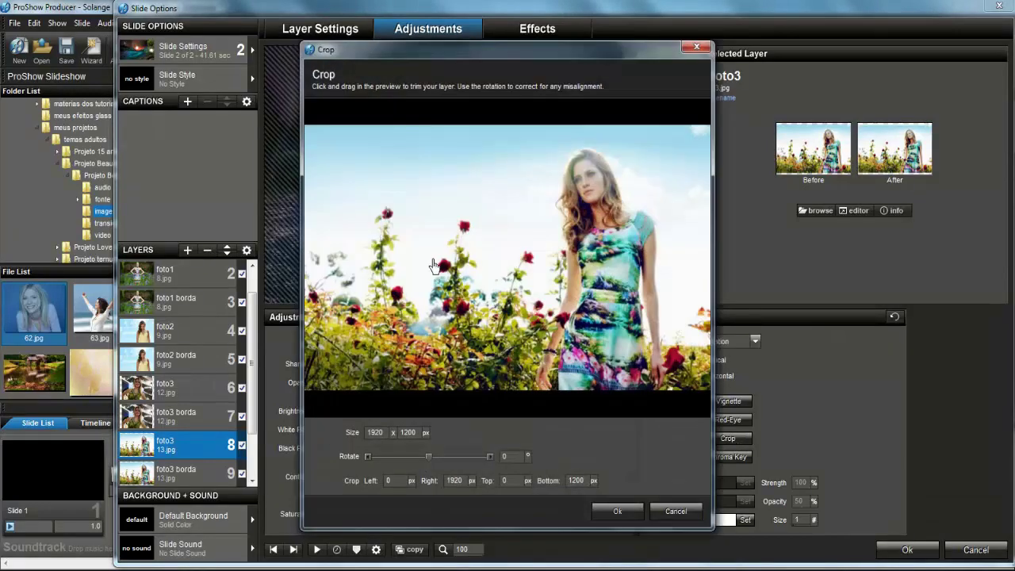
drag(360, 147, 698, 384)
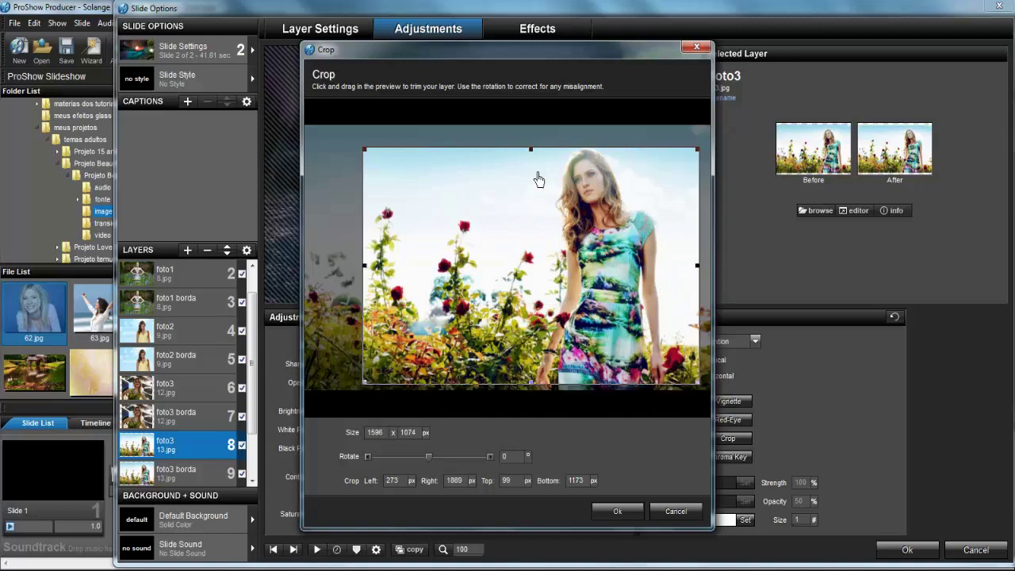
drag(537, 157, 537, 130)
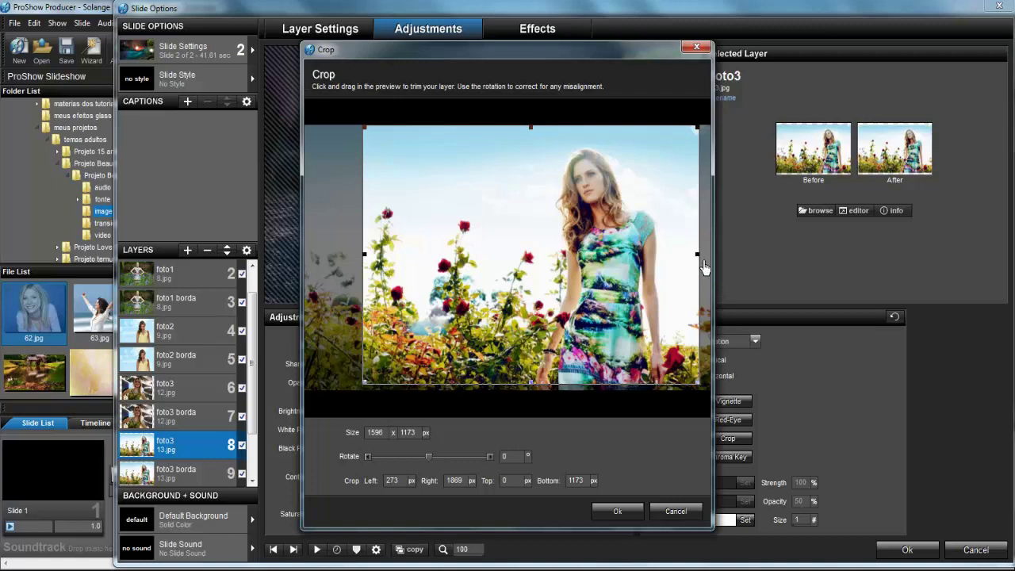
drag(703, 263, 717, 267)
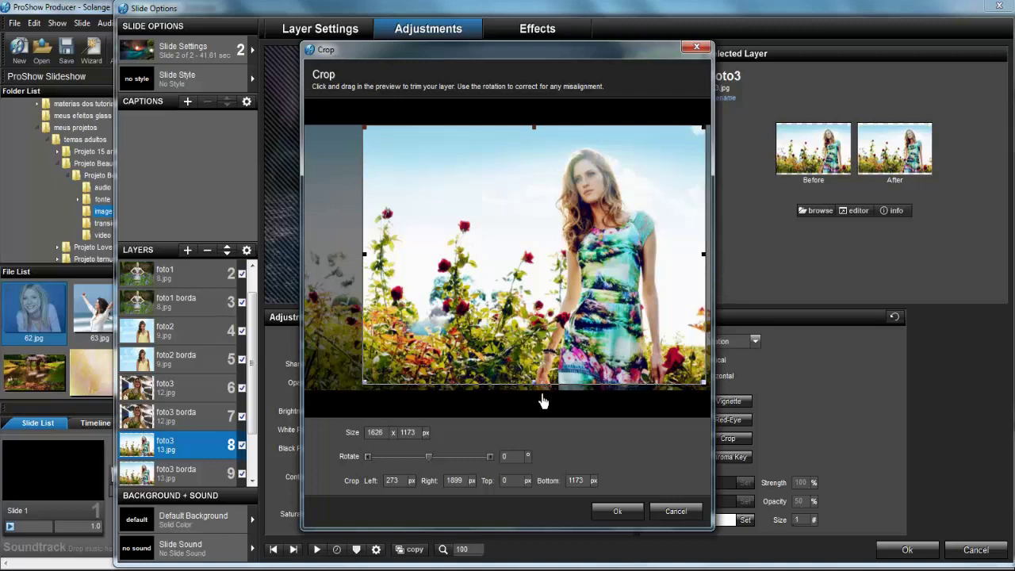
drag(543, 396, 544, 399)
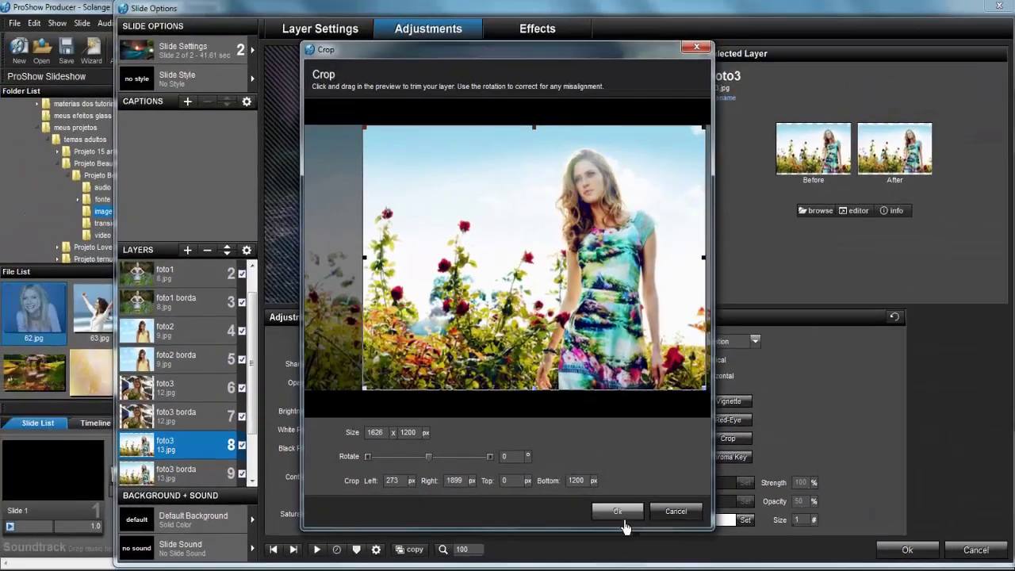
click(617, 512)
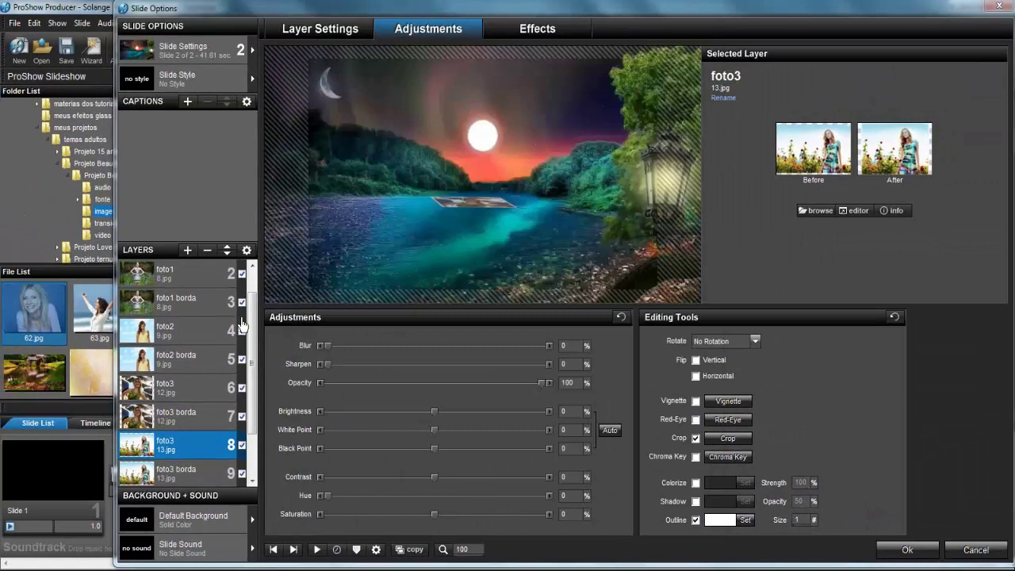
Step: Crop image 13 on its foto3 borda layer with left at 273 px and right at 1899 px
scroll(253, 341, down, 1)
scroll(261, 342, down, 1)
click(199, 415)
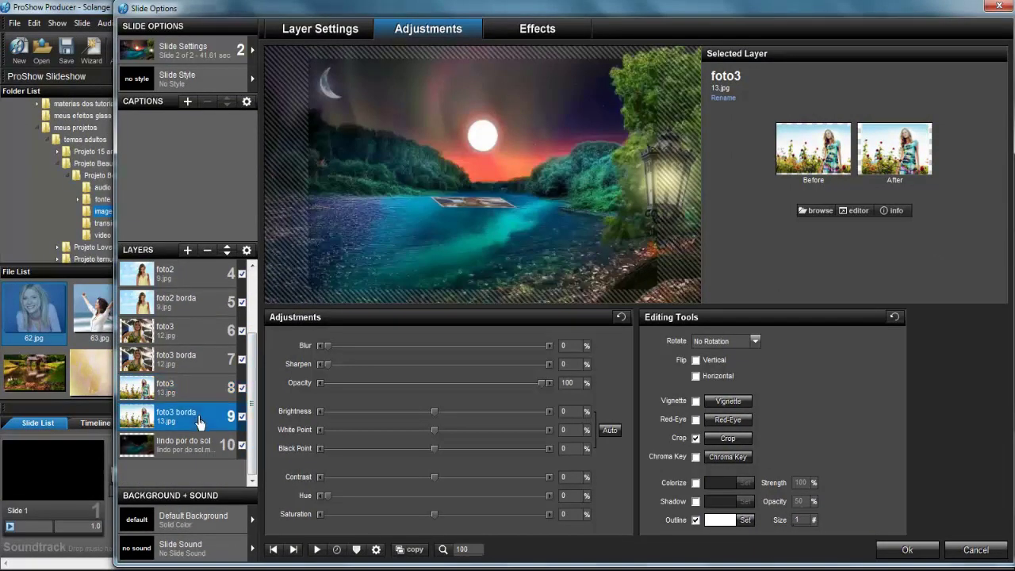
click(728, 438)
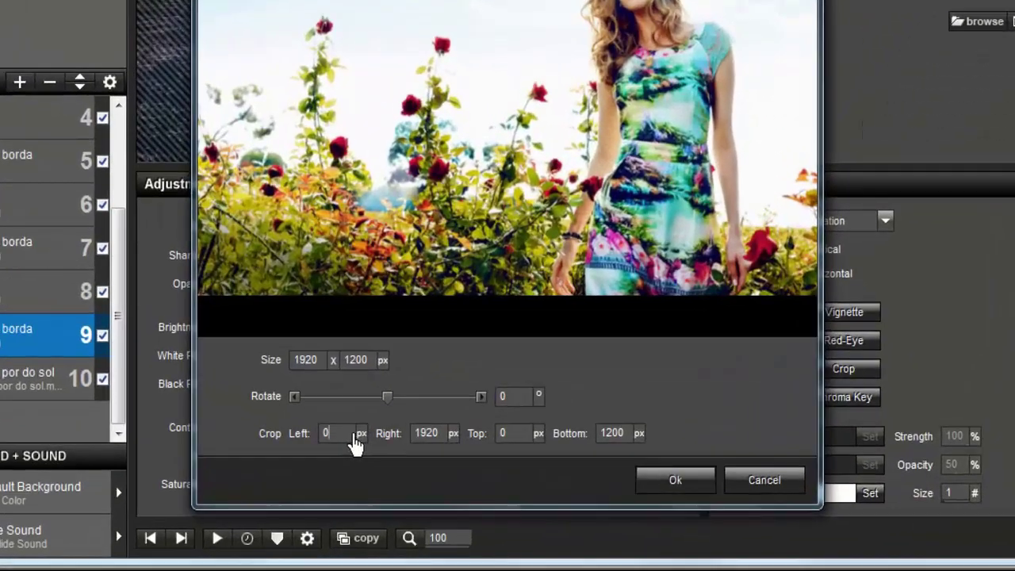
double_click(388, 482)
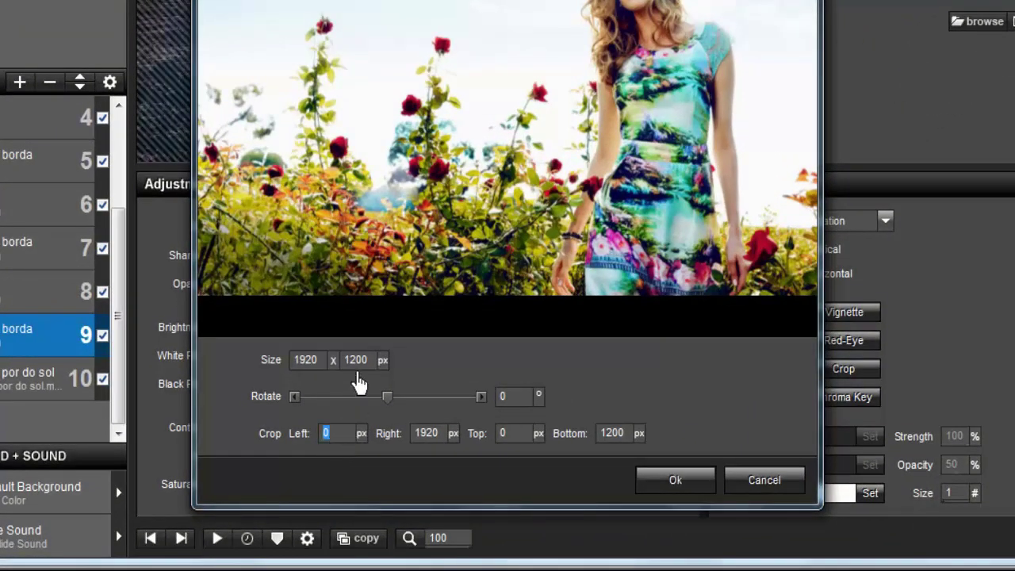
text(273)
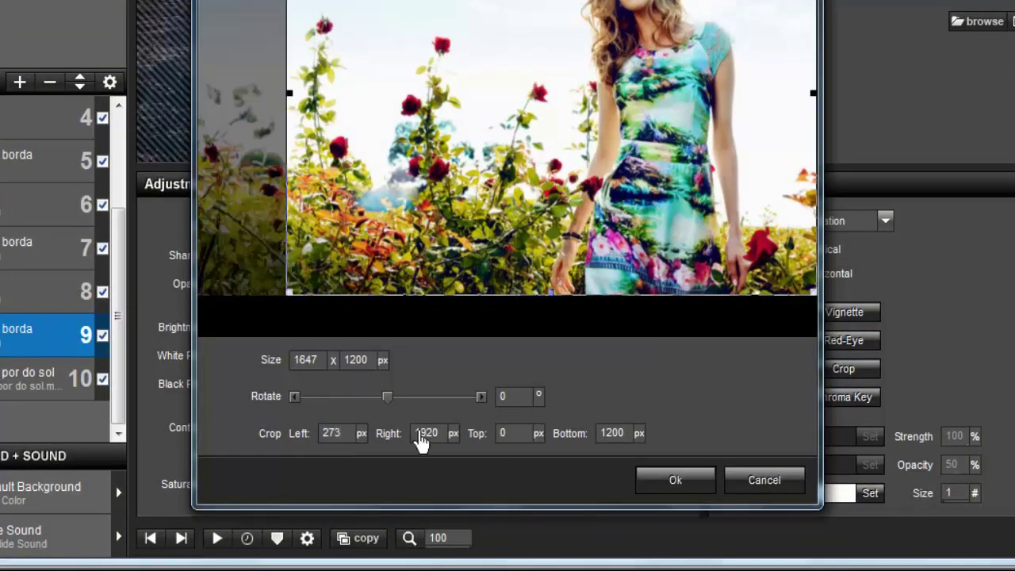
key(Tab)
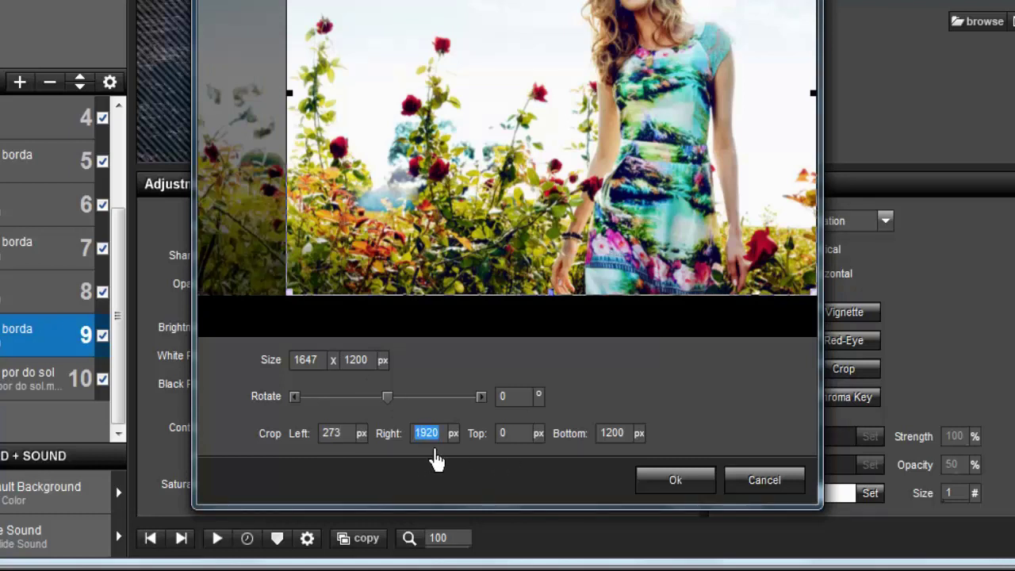
text(1)
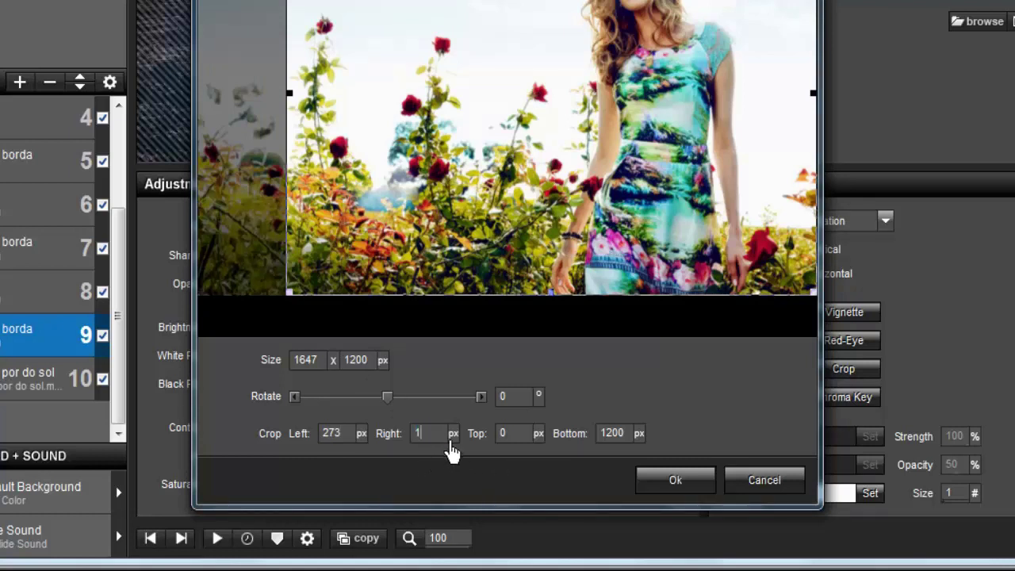
text(899)
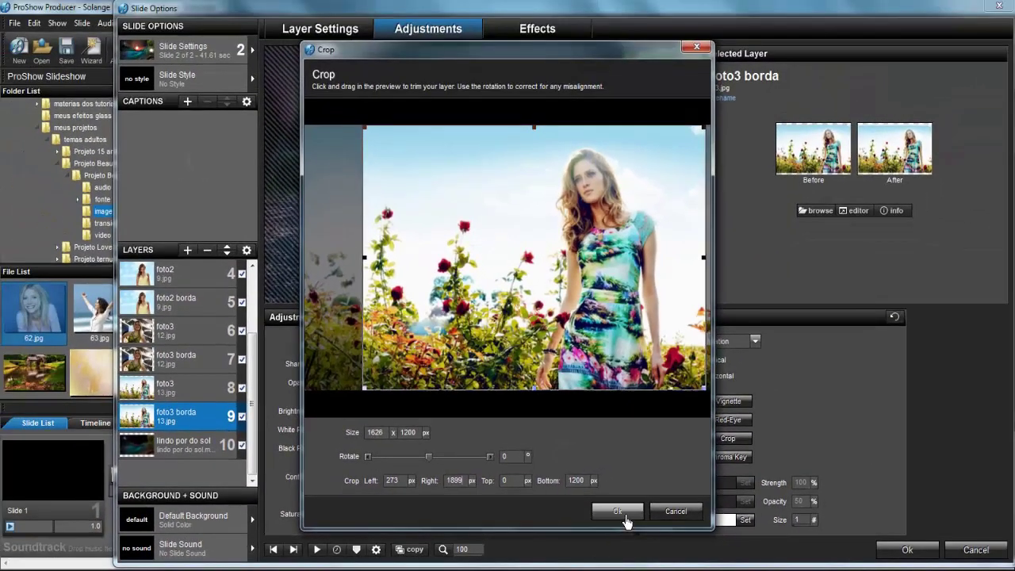
click(623, 514)
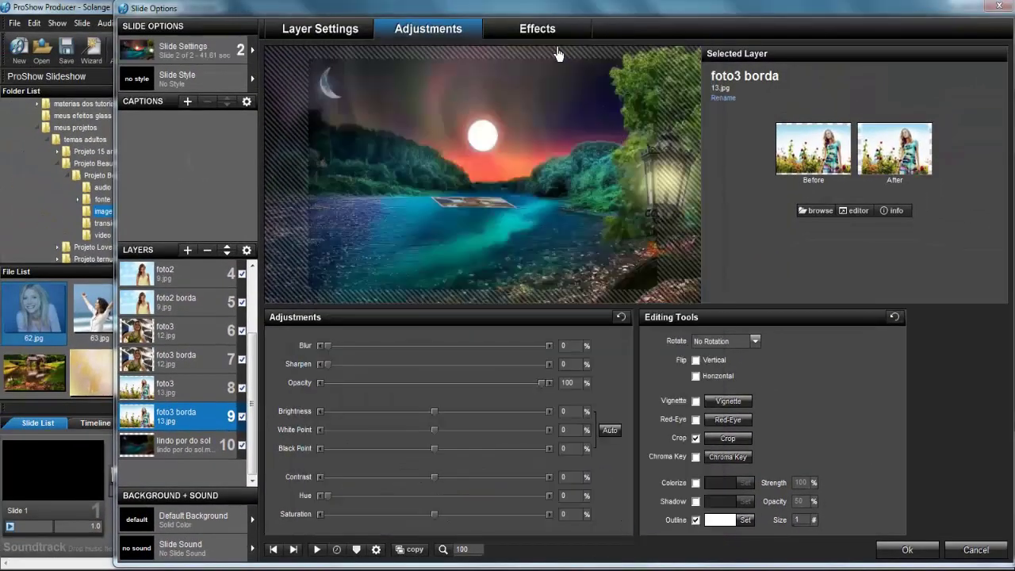
Step: Scrub through the slide's time in the keyframe effects to check the cropped photo with its glowing border
click(547, 33)
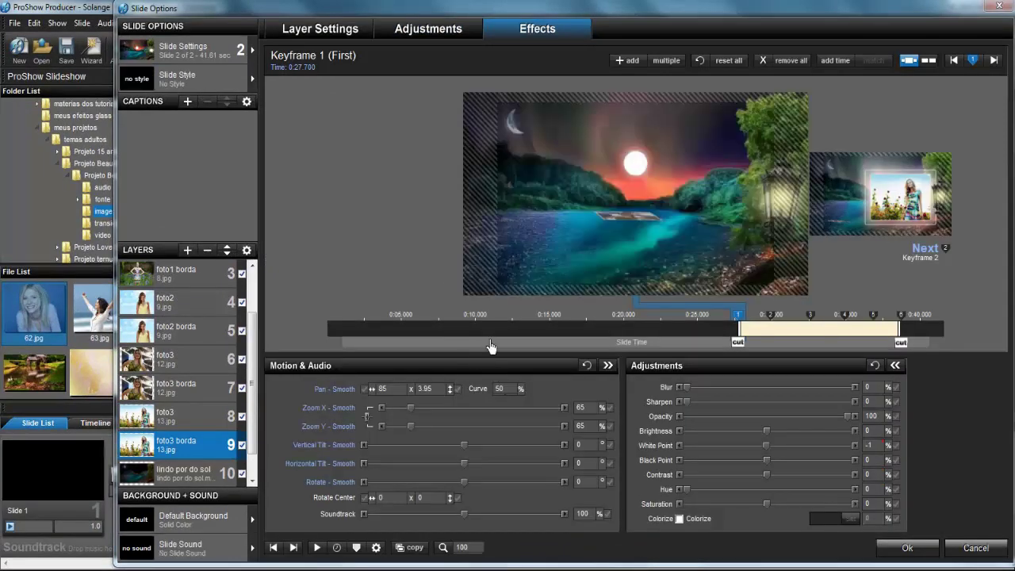
click(468, 347)
click(580, 342)
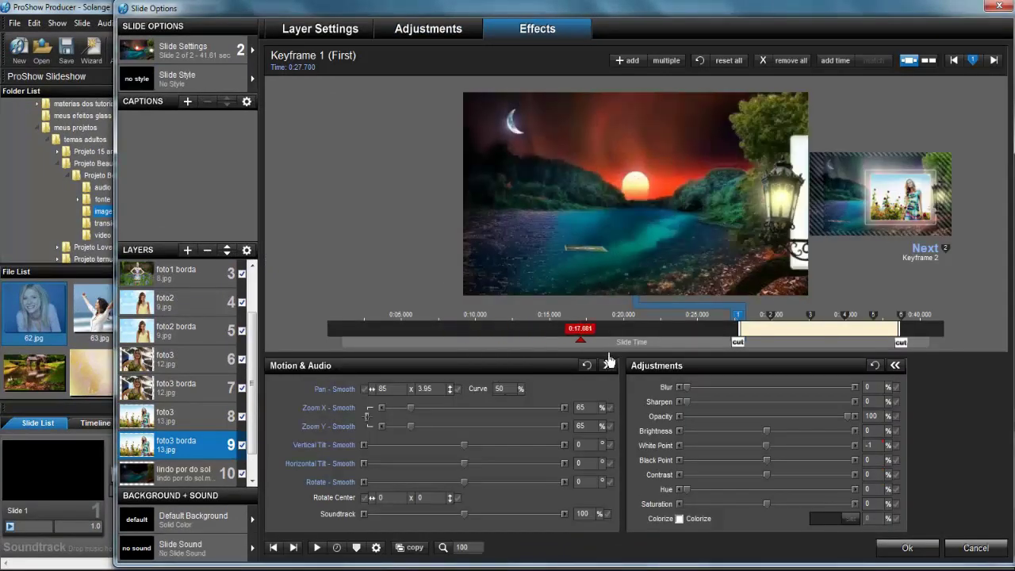
mouse_move(609, 362)
mouse_down()
mouse_move(797, 369)
mouse_move(819, 365)
mouse_move(734, 364)
mouse_move(827, 355)
mouse_move(813, 357)
mouse_up()
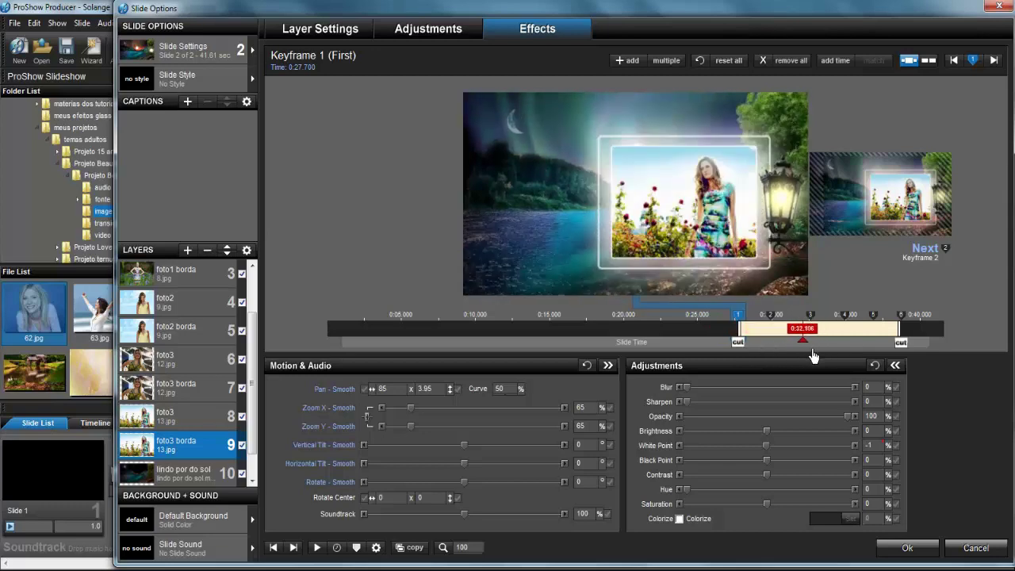
Step: Rename the two layers with image 13 as foto4 and foto4 borda
click(170, 412)
right_click(164, 417)
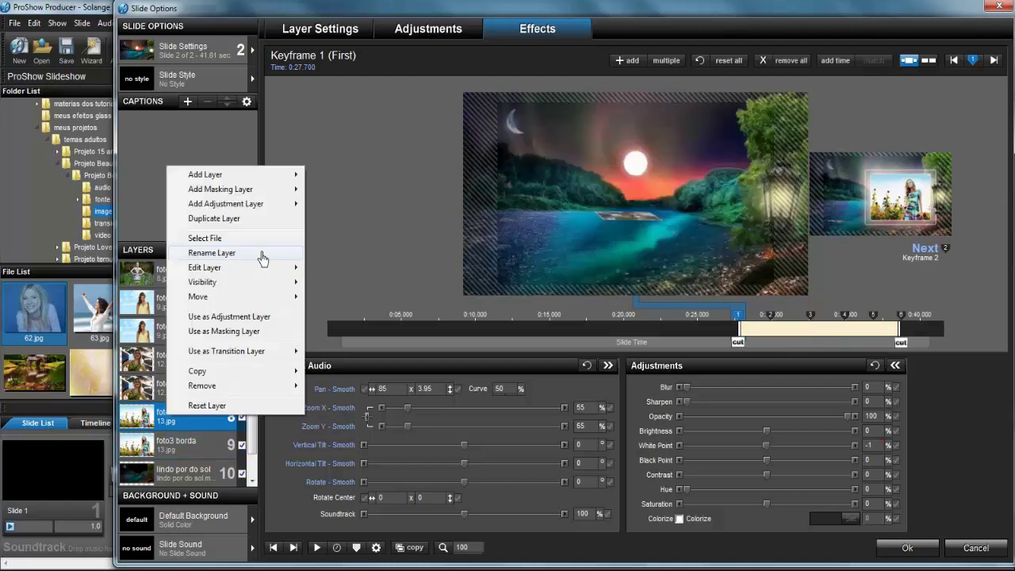
click(208, 253)
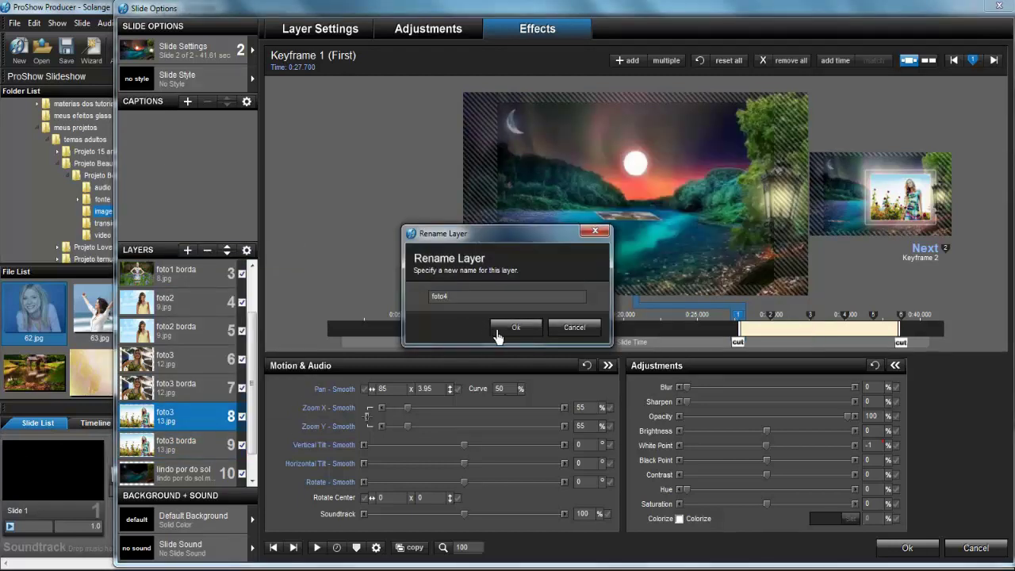
click(498, 333)
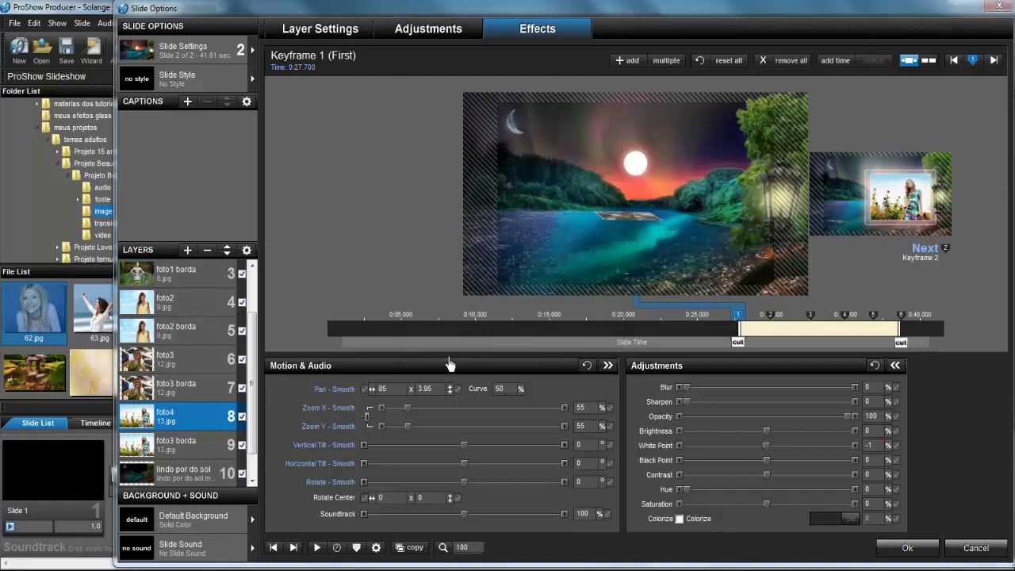
right_click(194, 452)
click(230, 293)
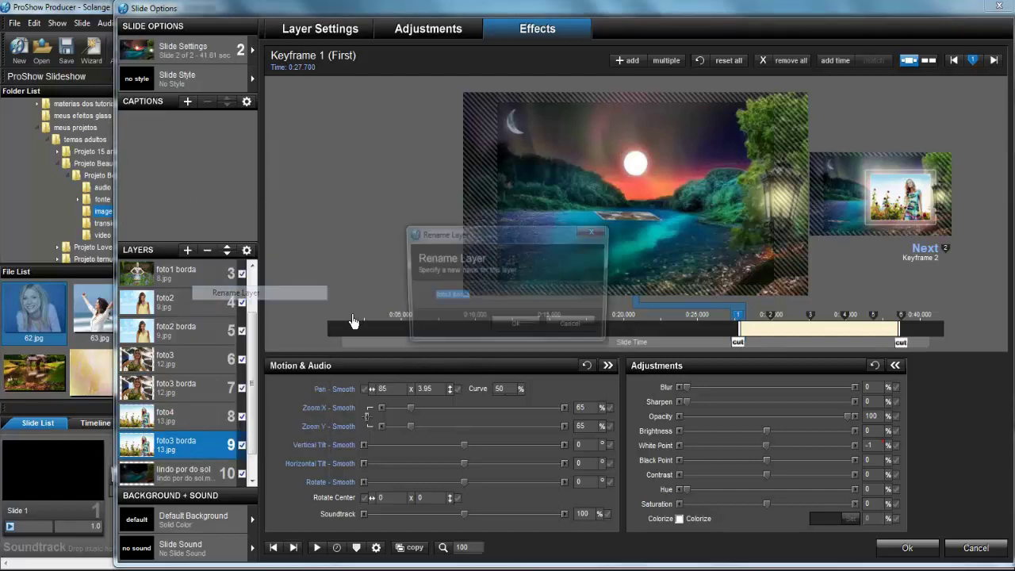
click(457, 305)
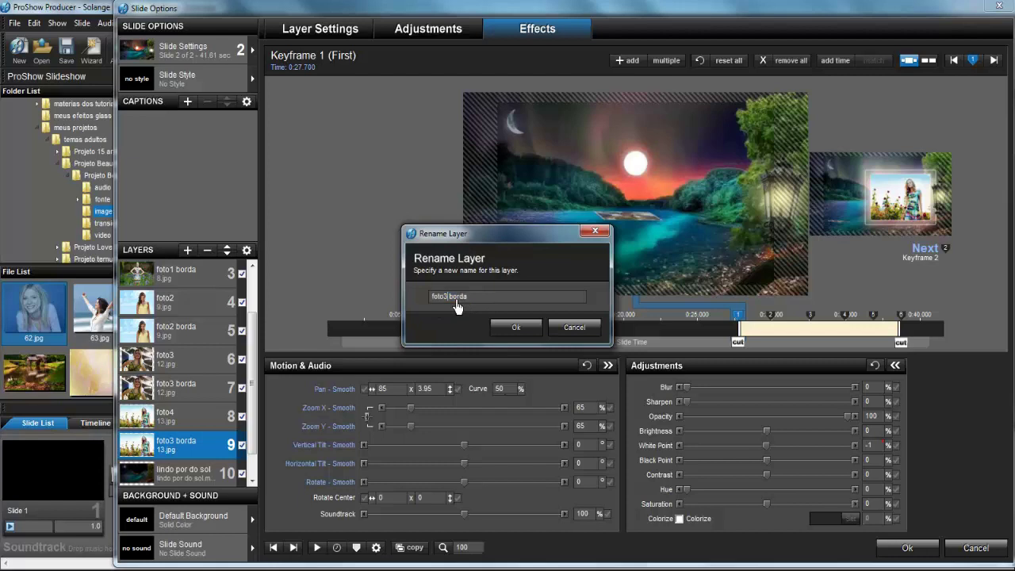
text(4)
click(499, 333)
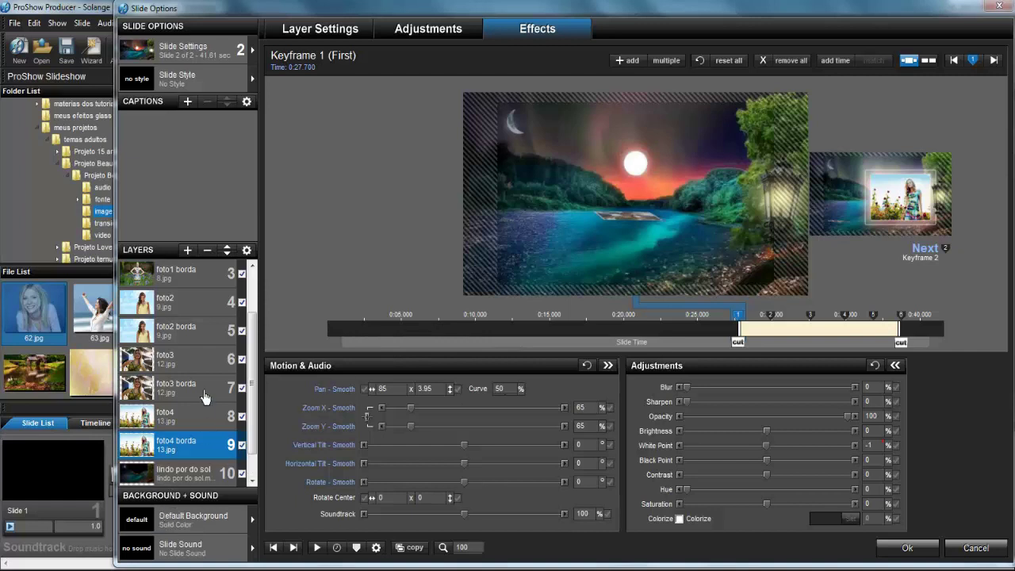
Step: Check the layer settings of lindo por do sol and Lantern 43, apply the slide options and select Slide 1
click(184, 477)
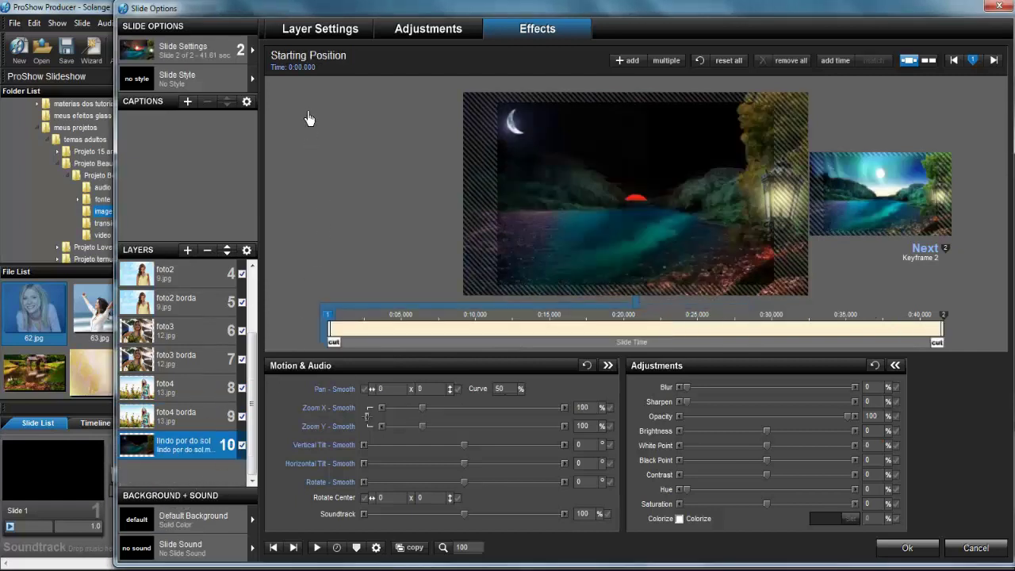
click(349, 36)
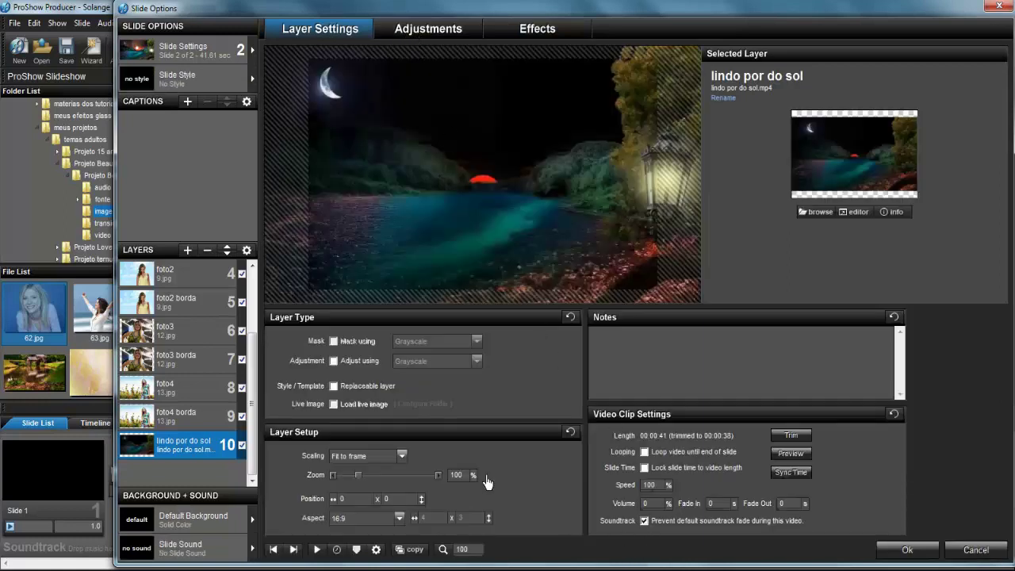
scroll(263, 331, up, 3)
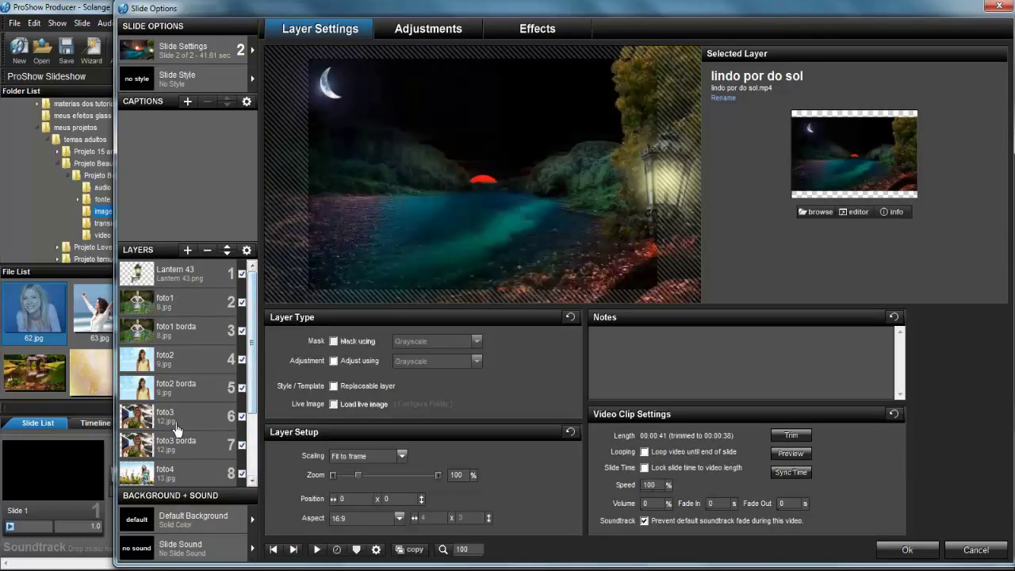
click(198, 287)
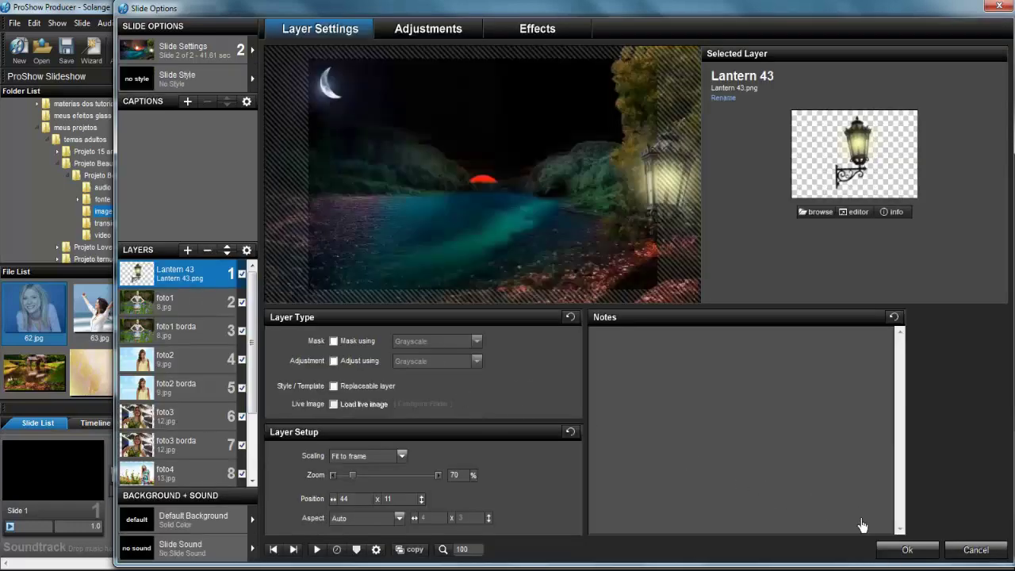
click(892, 556)
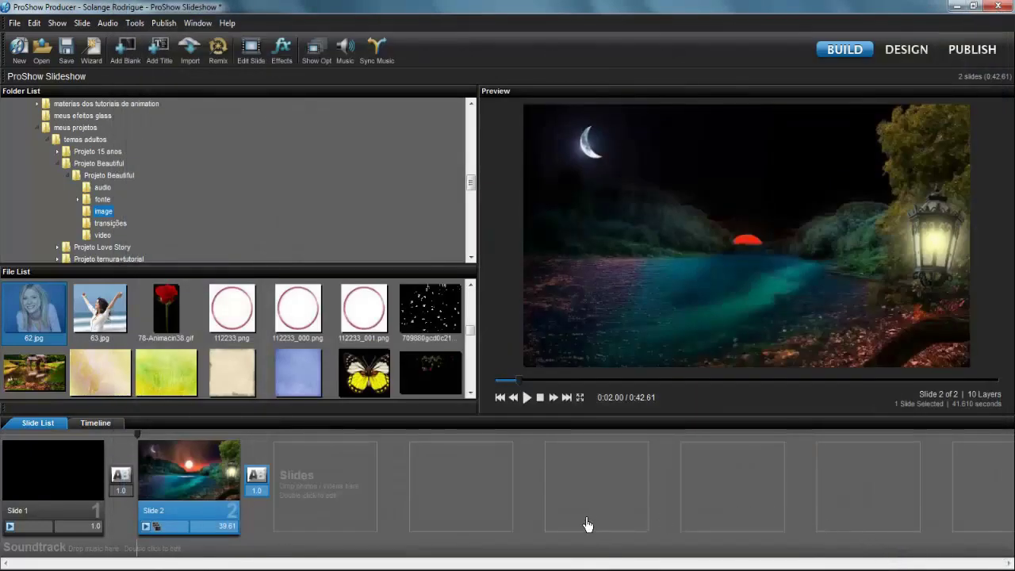
key(Left)
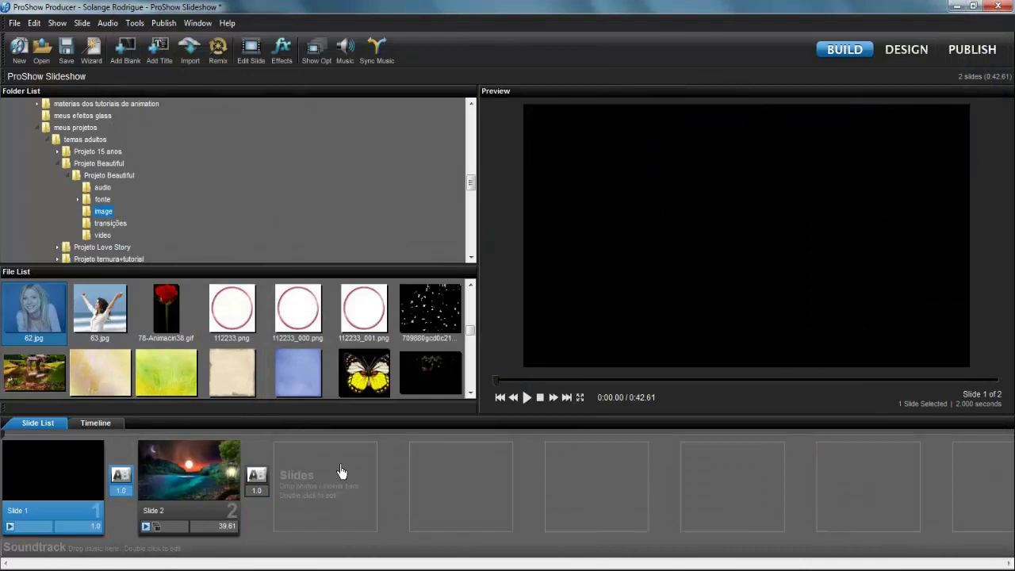